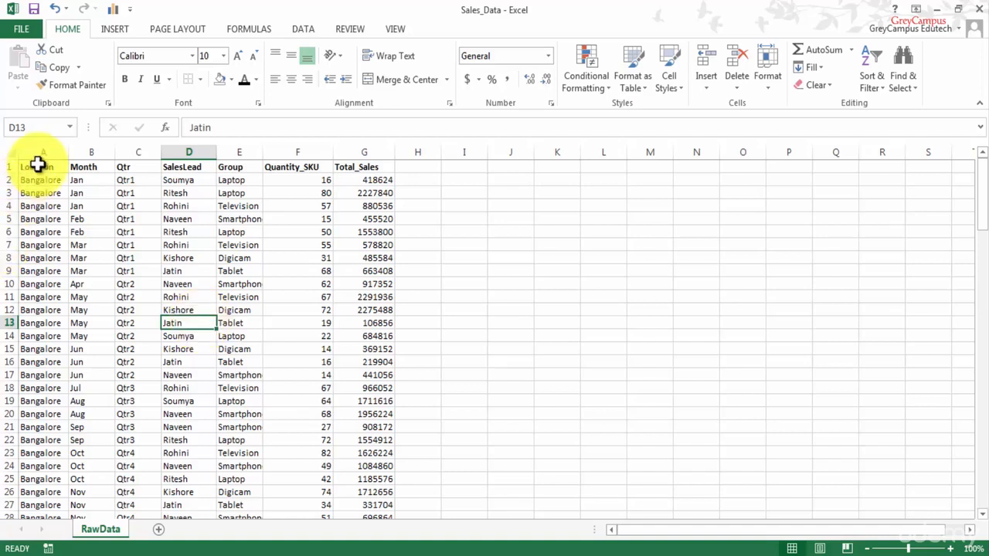
Step: Create a PivotTable on a new sheet from the whole RawData table, starting at the Location header
click(37, 165)
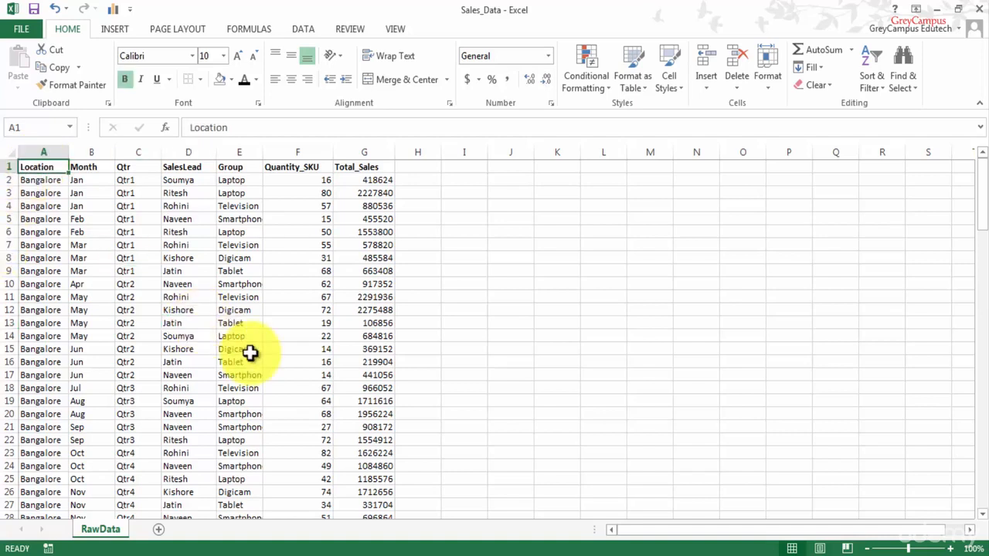
key(ctrl+shift+Right)
key(ctrl+shift+Down)
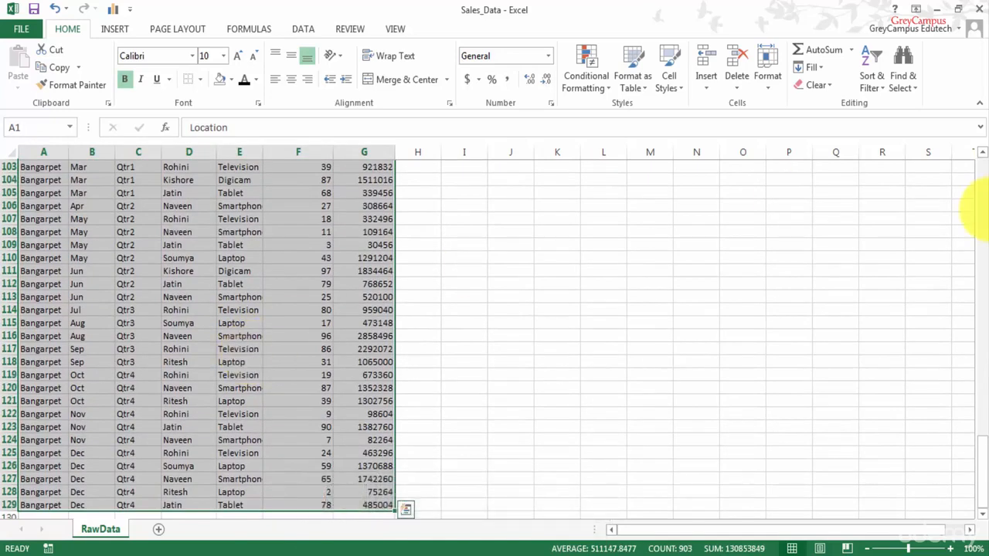
key(alt+d)
key(p)
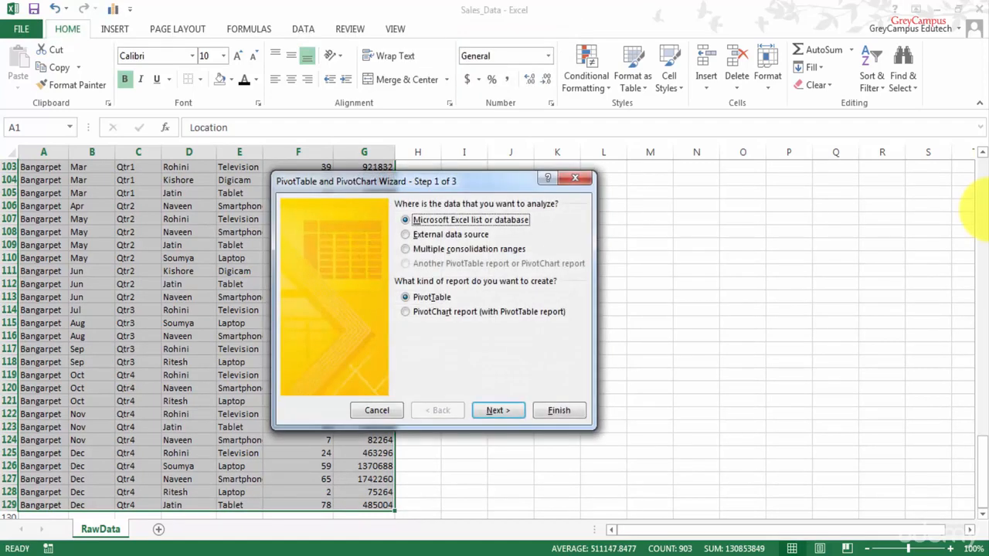
key(alt+f)
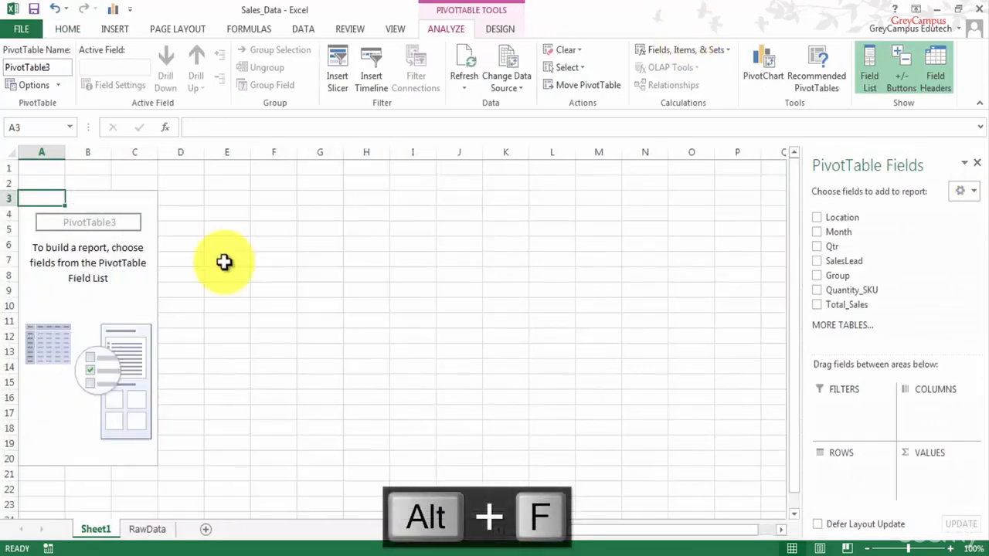
Step: Enable the Classic PivotTable layout in the display options of the new PivotTable
right_click(99, 271)
click(168, 335)
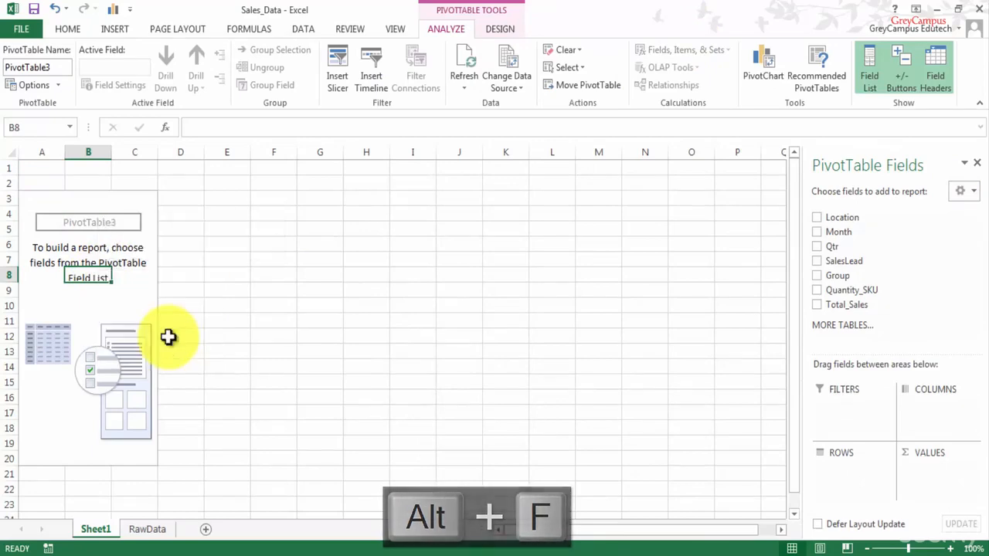
click(171, 204)
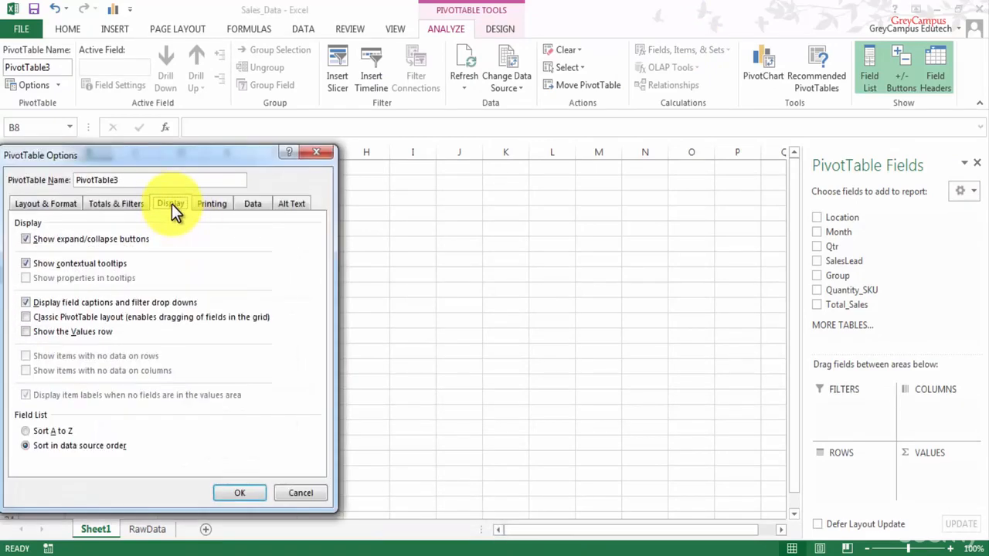
drag(209, 161, 532, 160)
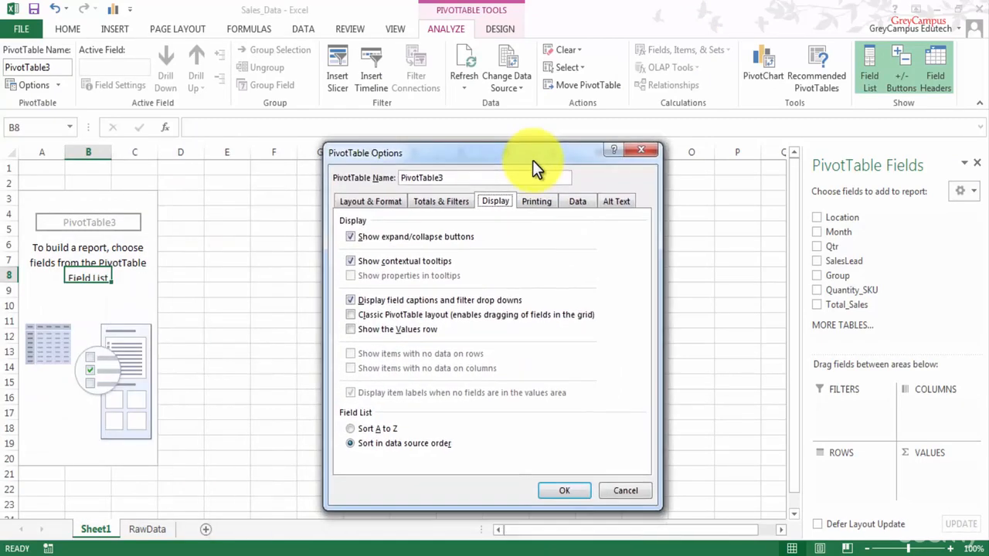
click(350, 315)
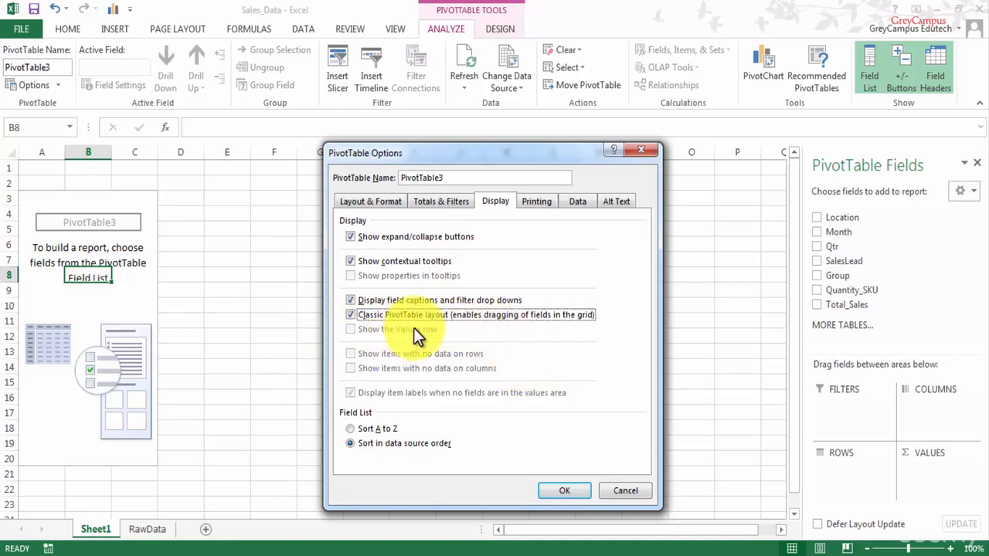
click(567, 490)
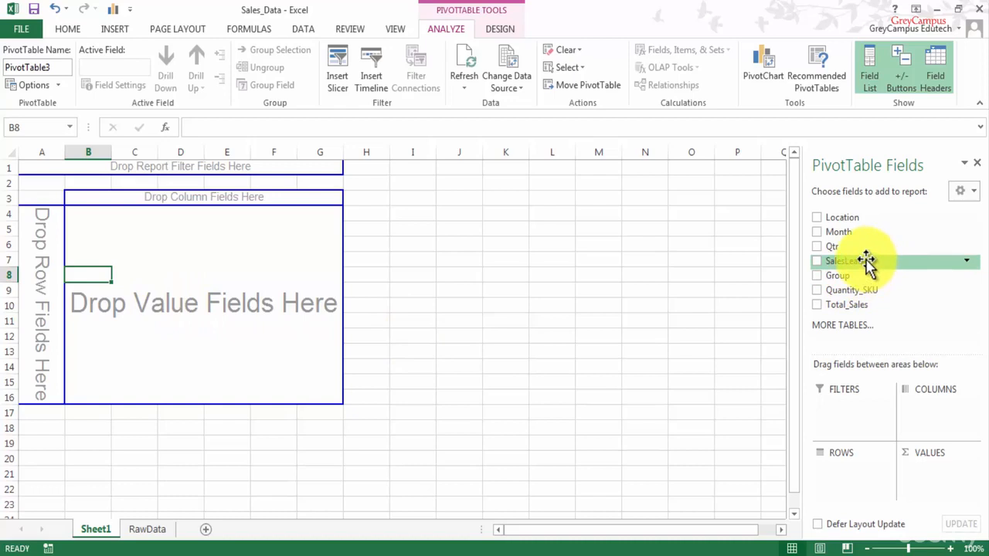
Step: Place SalesLead in the pivot table's rows and Quantity_SKU in its values, shown as % of Grand Total
drag(867, 263, 31, 263)
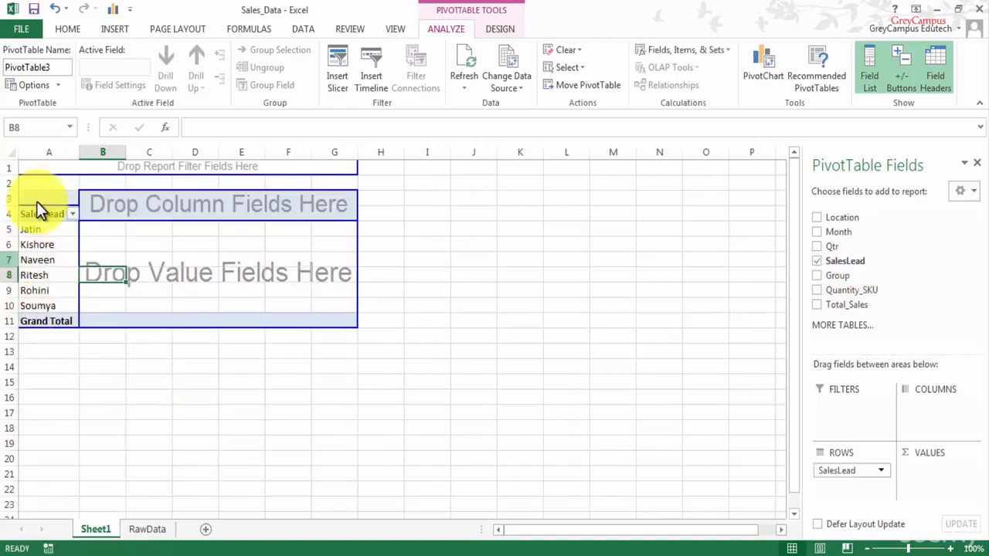
drag(838, 291, 110, 270)
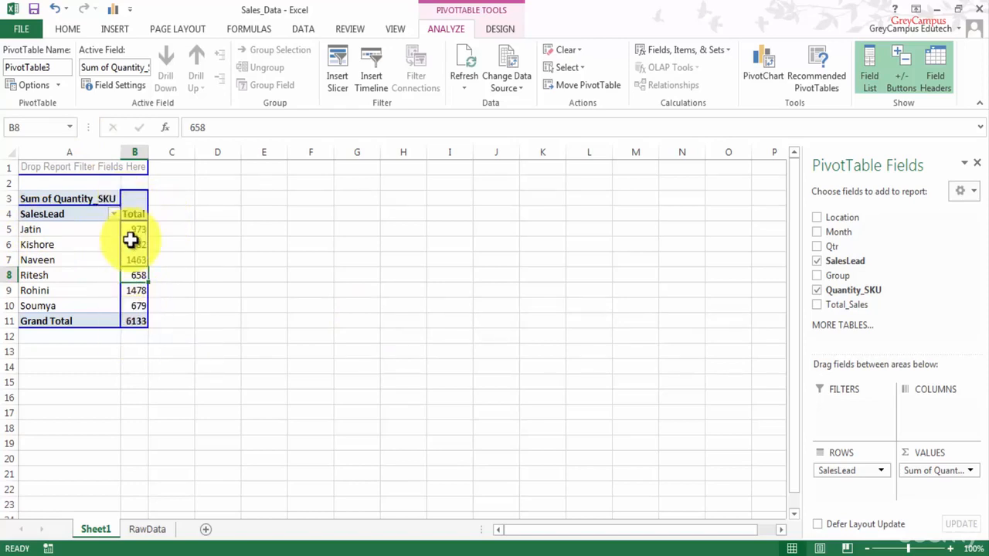
double_click(83, 198)
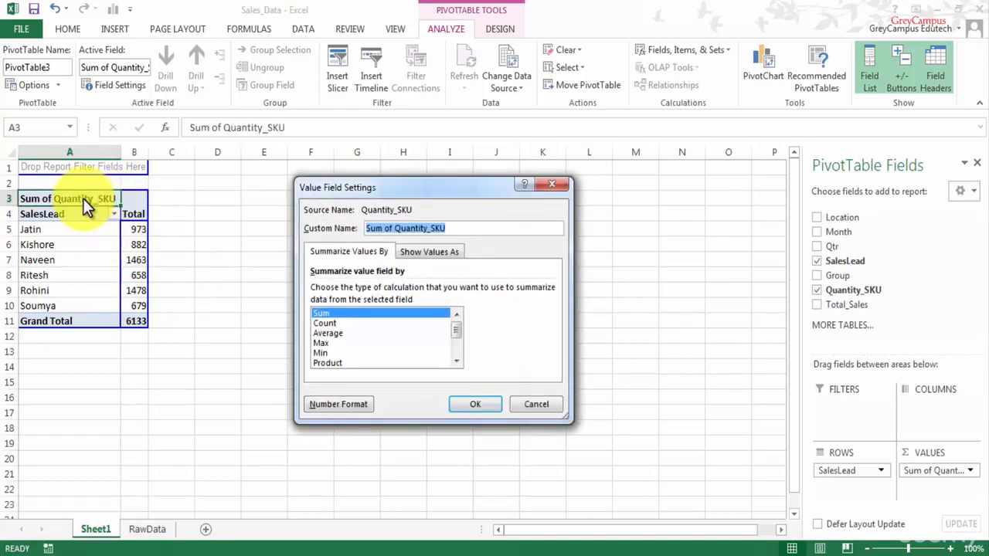
click(429, 252)
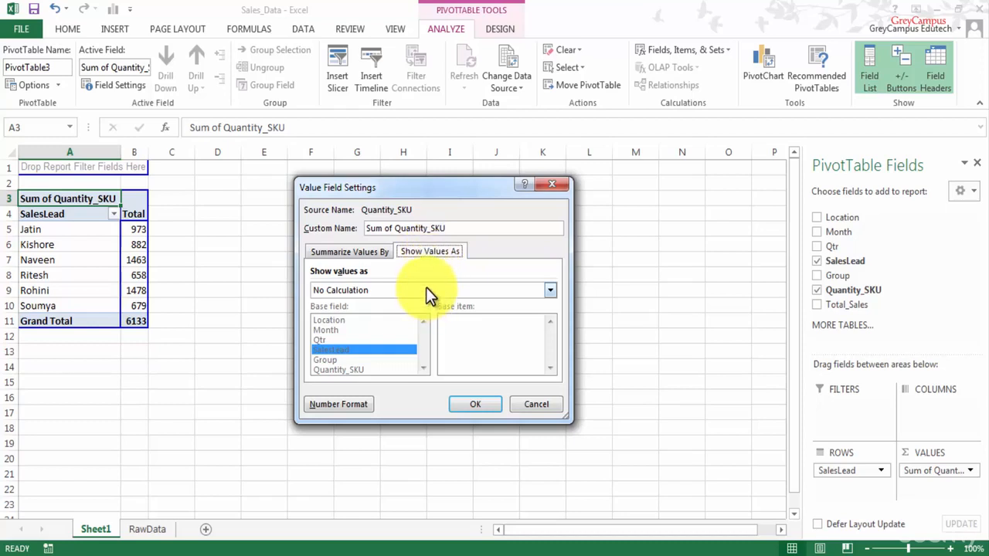
click(550, 292)
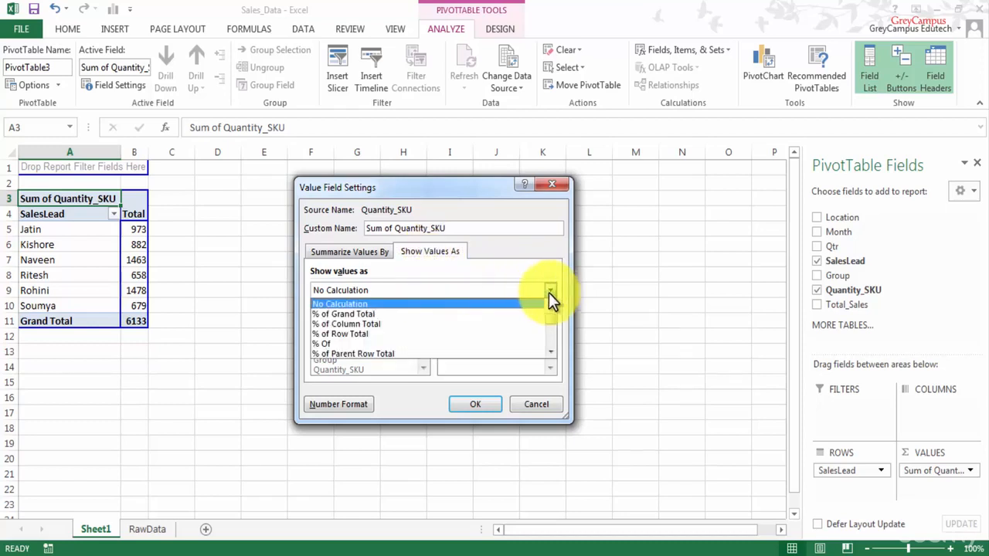
click(449, 314)
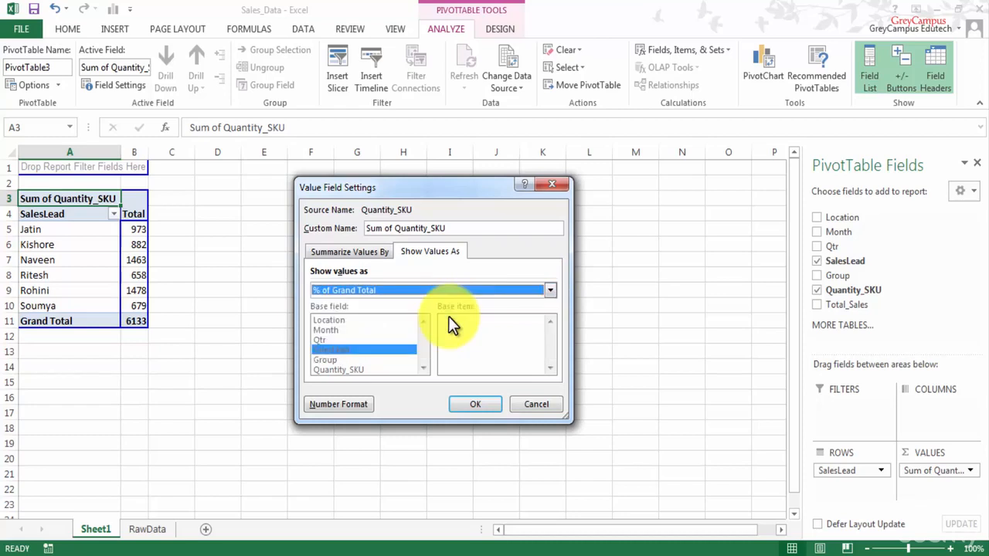
click(483, 401)
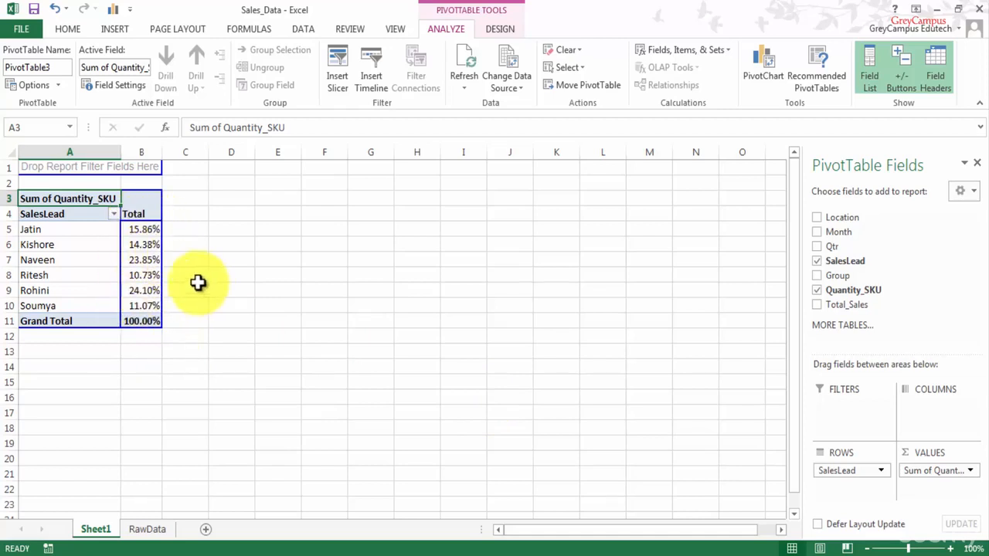
Step: Insert a 3-D Pie PivotChart from the pivot table and move it up beside the table
click(143, 256)
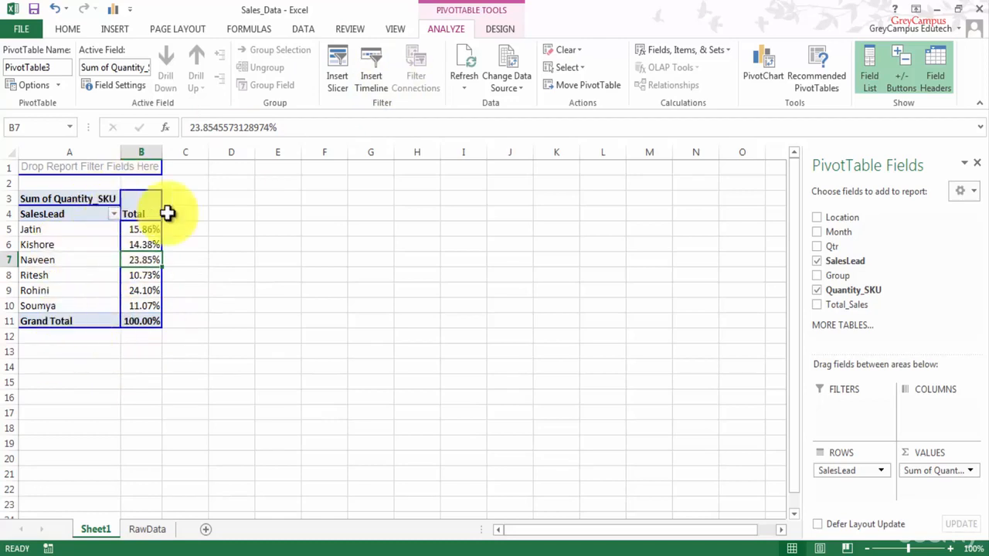
mouse_move(148, 263)
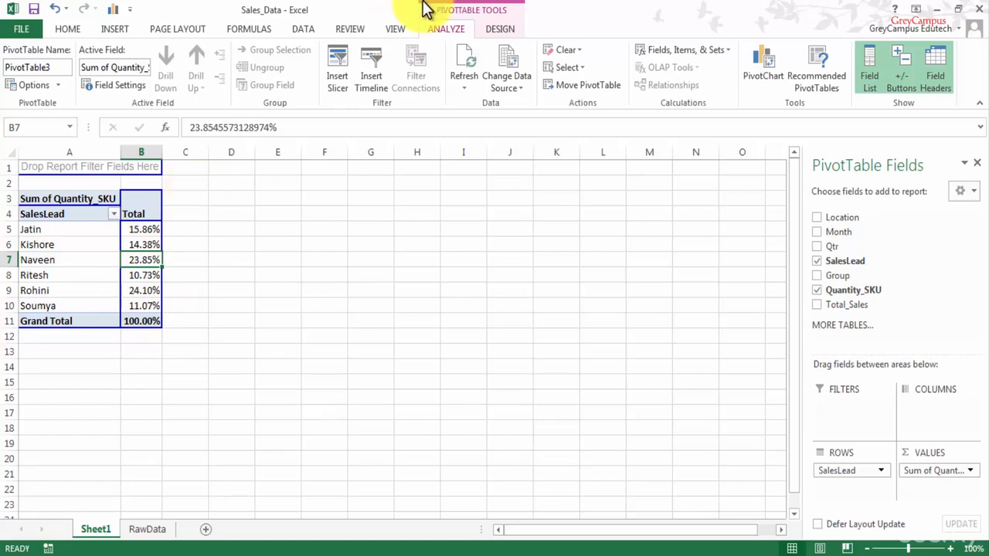
click(764, 58)
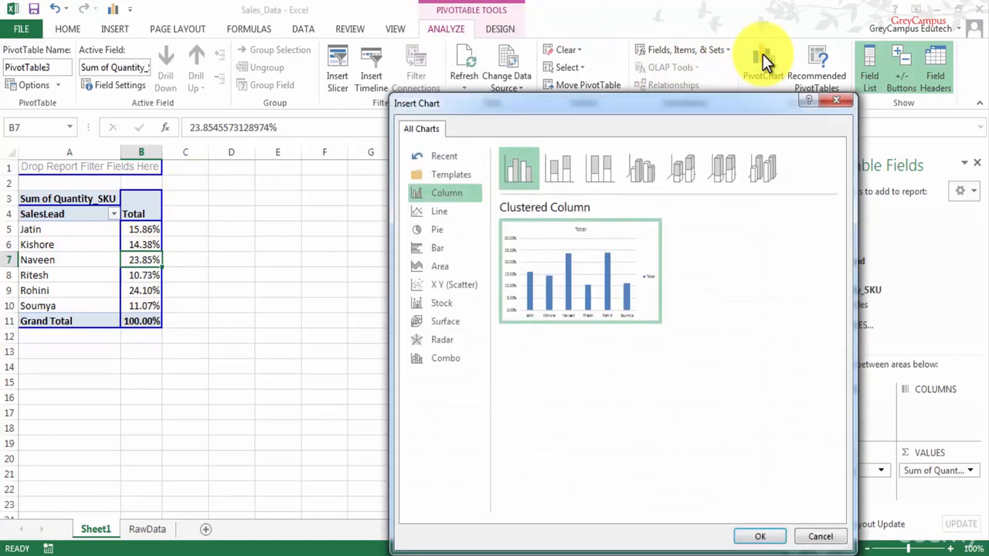
click(442, 229)
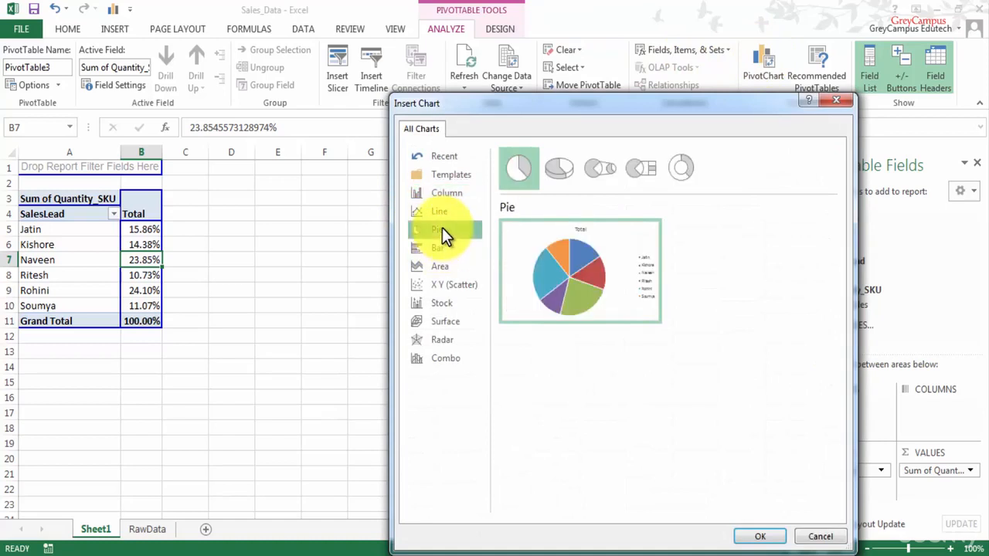
click(561, 168)
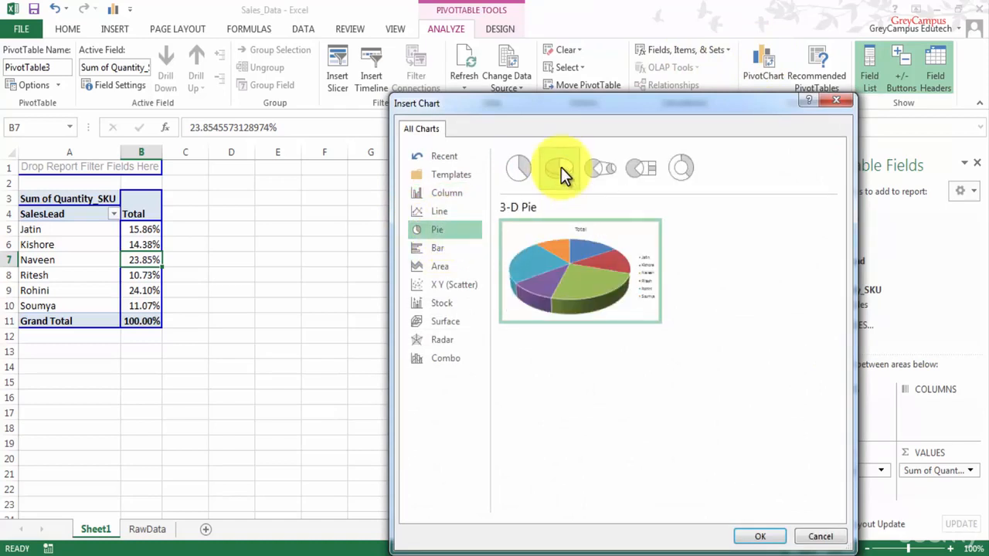
click(761, 537)
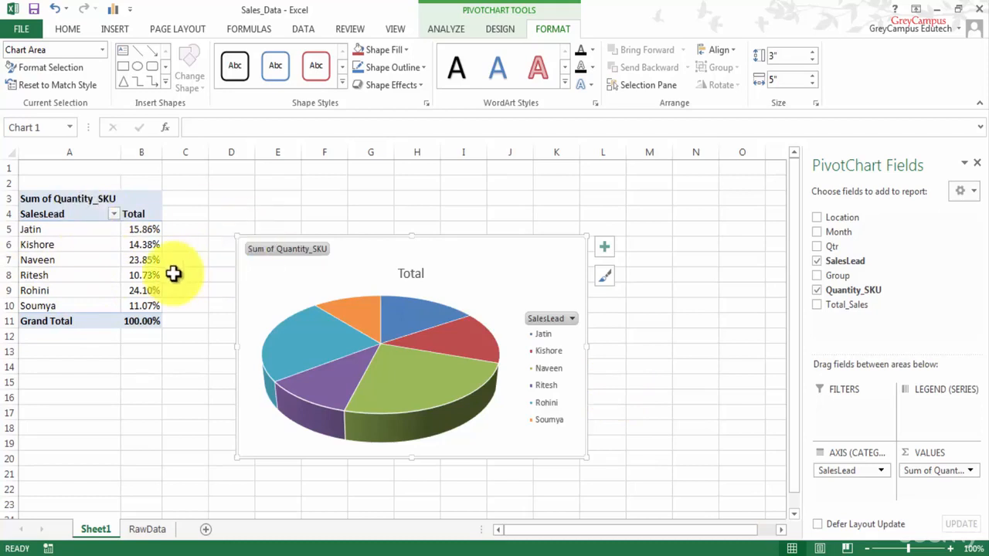
mouse_move(141, 246)
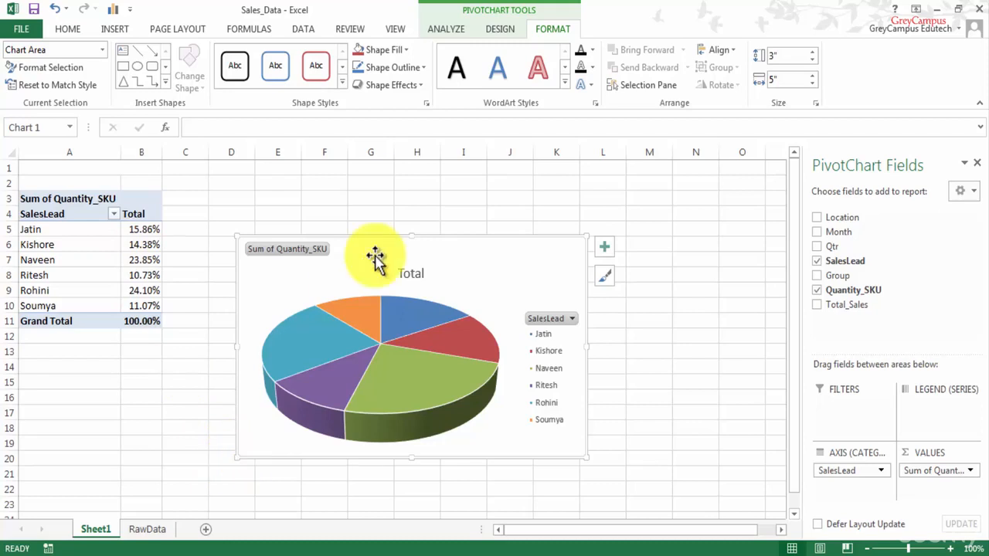
drag(400, 244, 413, 186)
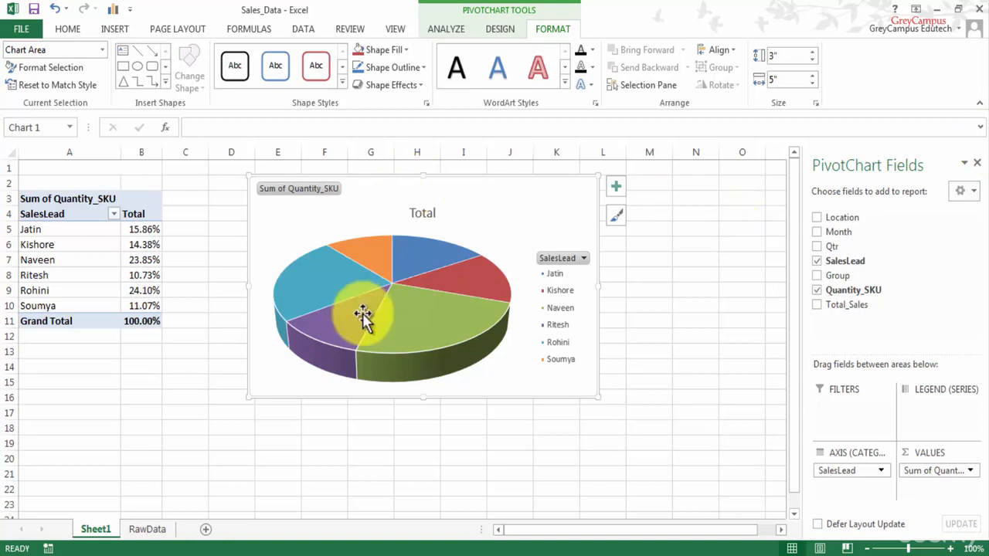
Step: Insert 18 blank rows at row 1 to push the pivot table and chart down the sheet
click(7, 181)
click(6, 169)
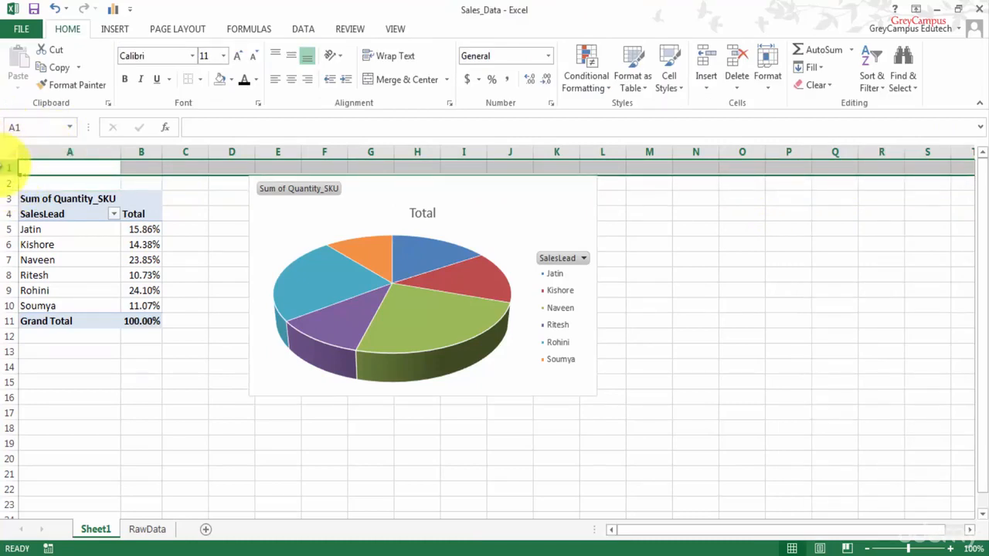
key(ctrl+shift+plus)
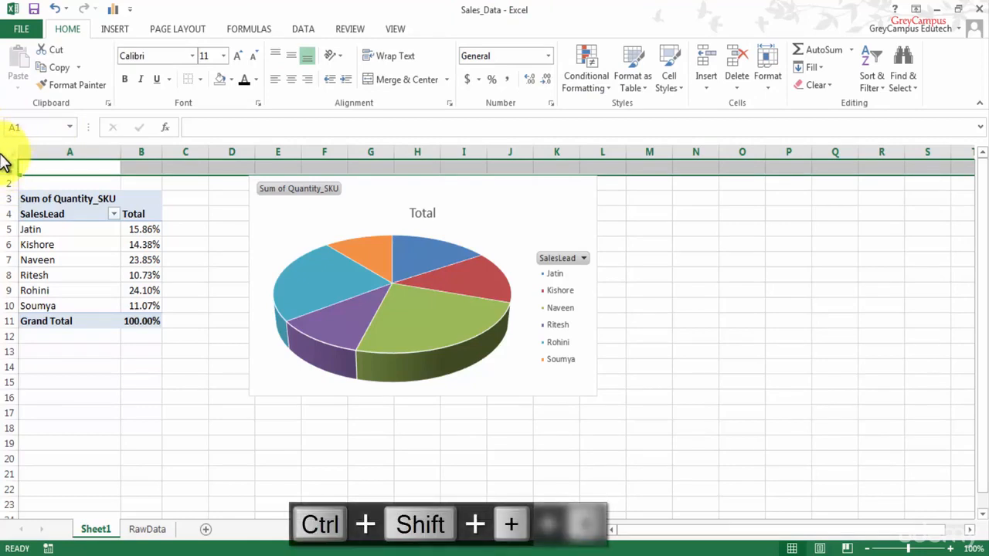
key(ctrl+shift+plus)
key(ctrl+shift+plus)
key(ctrl+shift+plus)
key(ctrl+shift+plus)
key(ctrl+shift+plus)
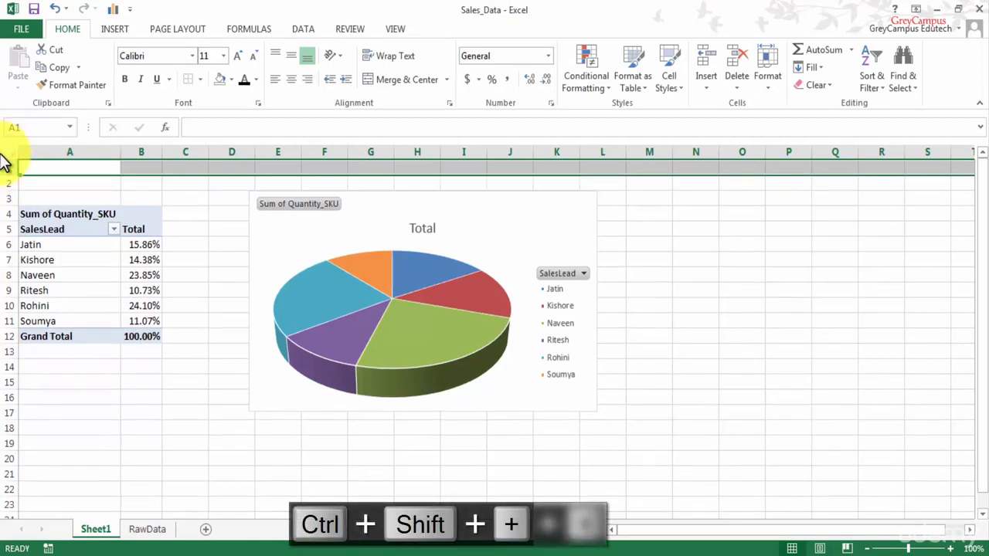
key(ctrl+shift+plus)
key(ctrl+shift+plus)
key(ctrl+shift+plus)
key(ctrl+shift+plus)
key(ctrl+shift+plus)
key(ctrl+shift+plus)
key(ctrl+shift+plus)
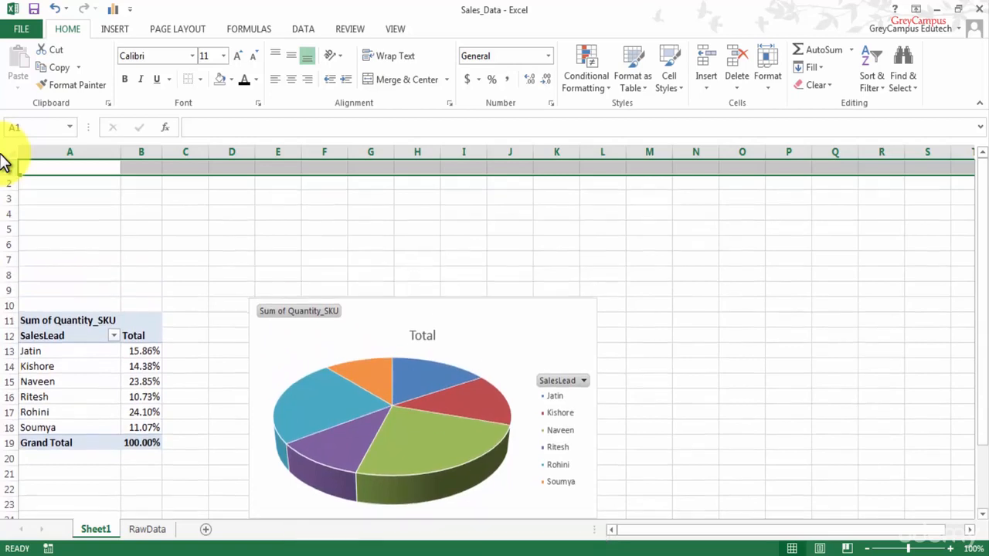
key(ctrl+shift+plus)
key(ctrl+shift+plus)
key(ctrl+shift+plus)
key(ctrl+shift+plus)
key(ctrl+shift+plus)
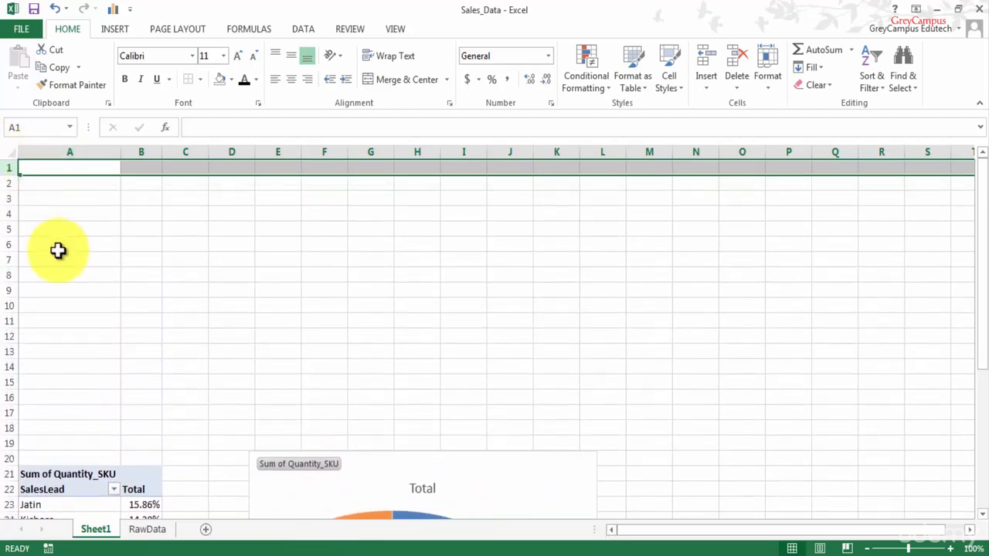
Step: Move the pie chart into the blank rows above the pivot table and shrink it to about columns A–E, rows 4–15
drag(363, 463, 136, 217)
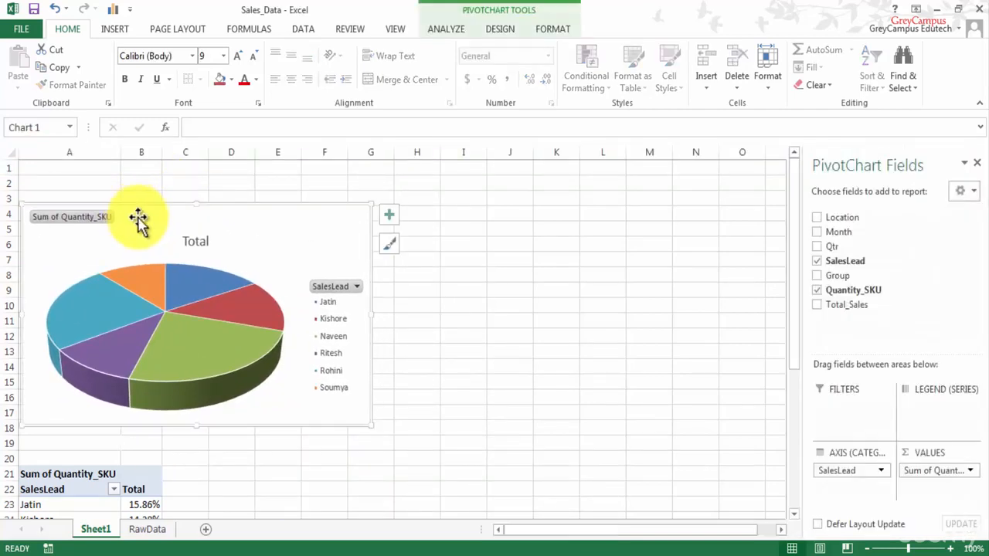
drag(371, 425, 298, 392)
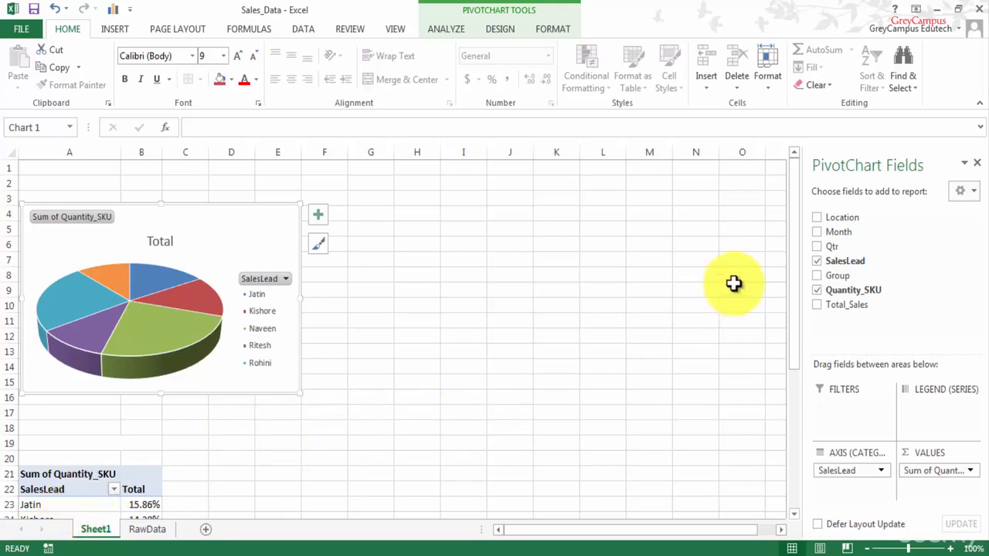
Step: Copy the whole SalesLead pivot table, including its filter area (A19:B29), and paste it at cell I19
drag(795, 263, 796, 313)
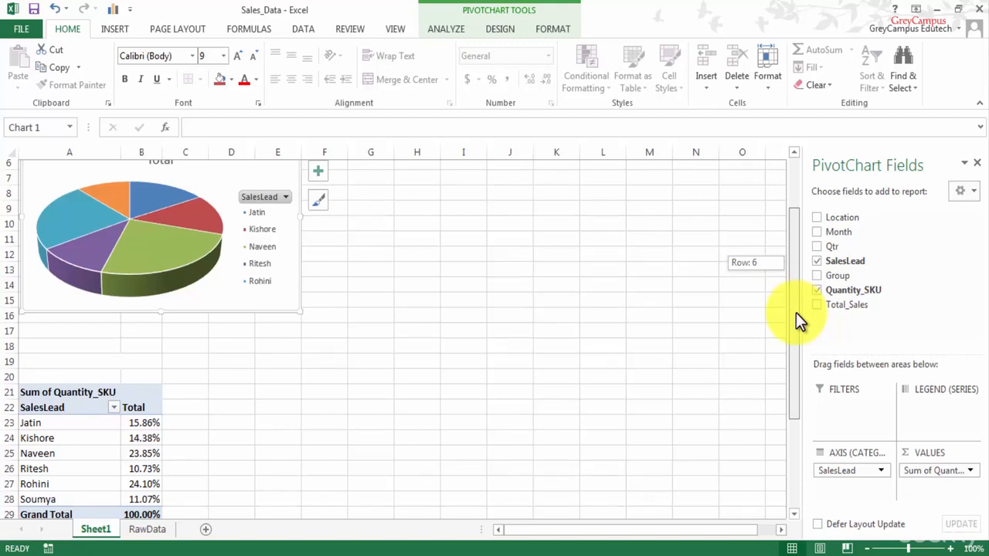
drag(796, 312, 783, 343)
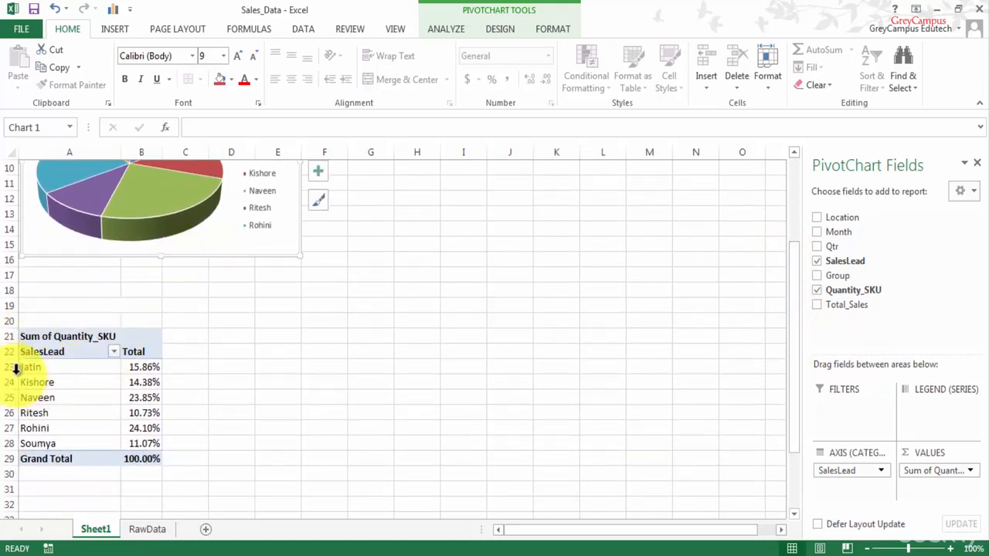
click(77, 354)
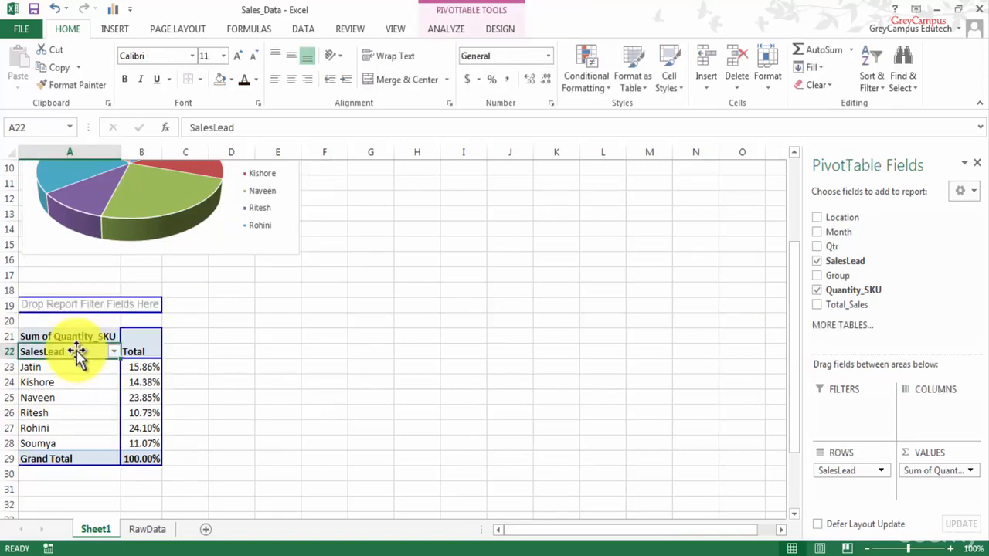
click(53, 304)
drag(153, 450, 153, 458)
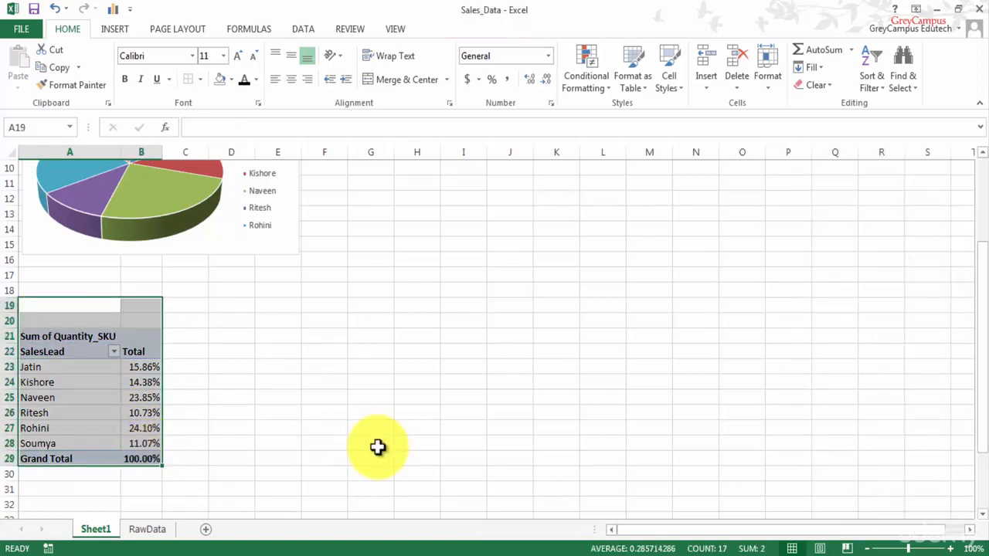
key(ctrl+c)
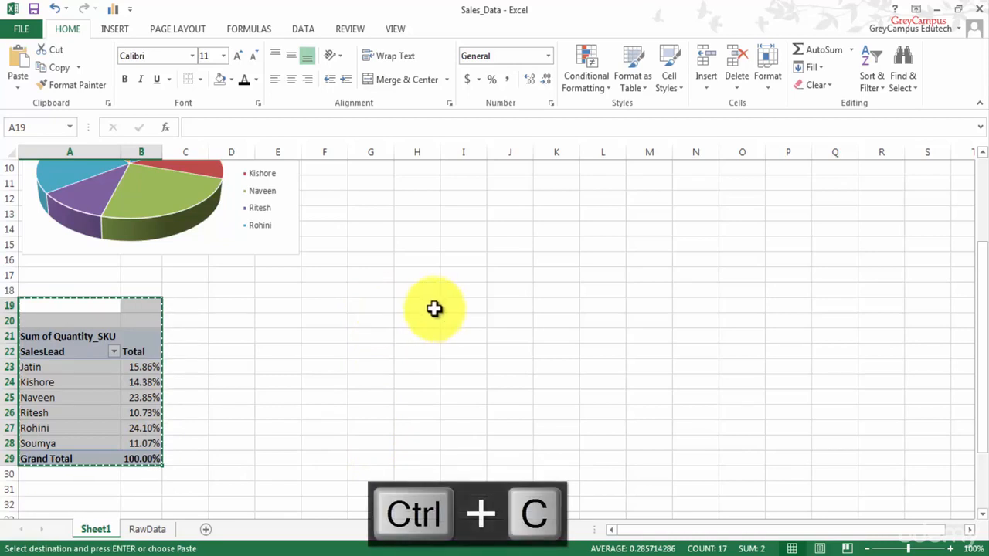
click(470, 303)
key(ctrl+v)
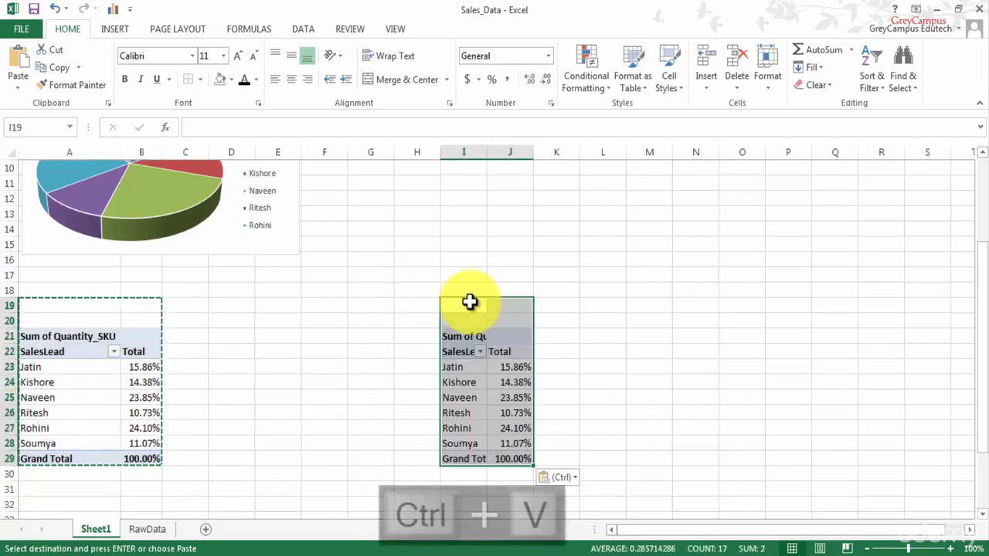
Step: Widen columns I and J around the copied pivot table and clear the copy marquee
click(605, 273)
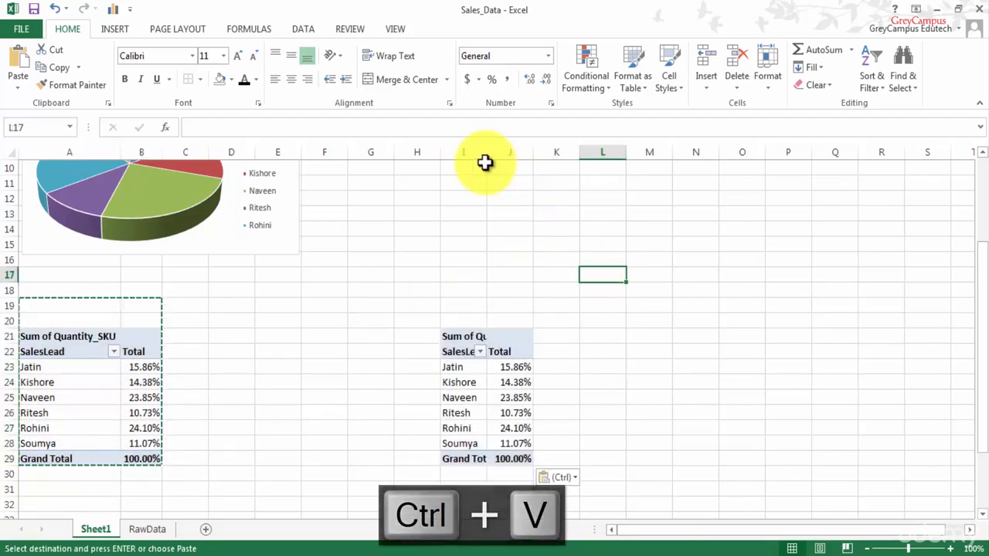
drag(485, 155, 615, 151)
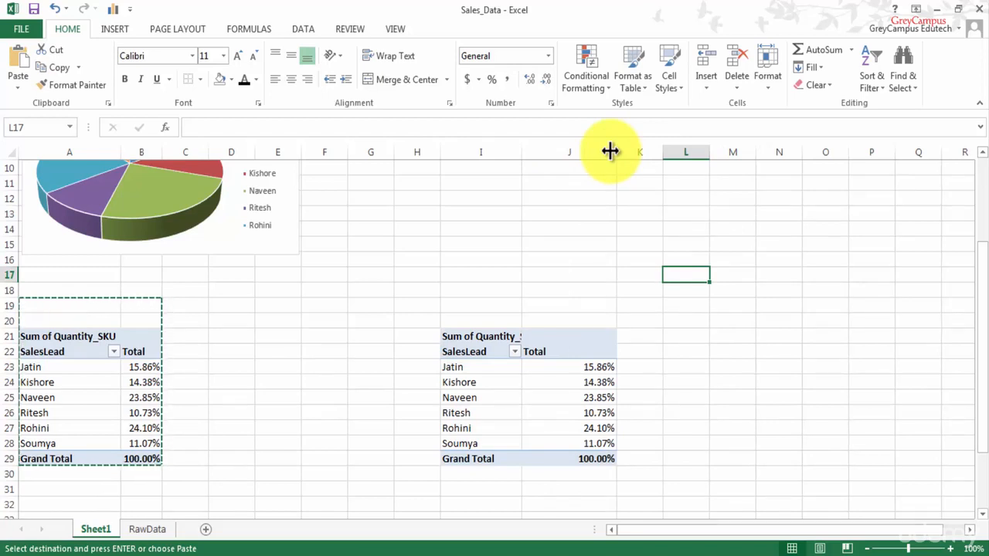
key(Escape)
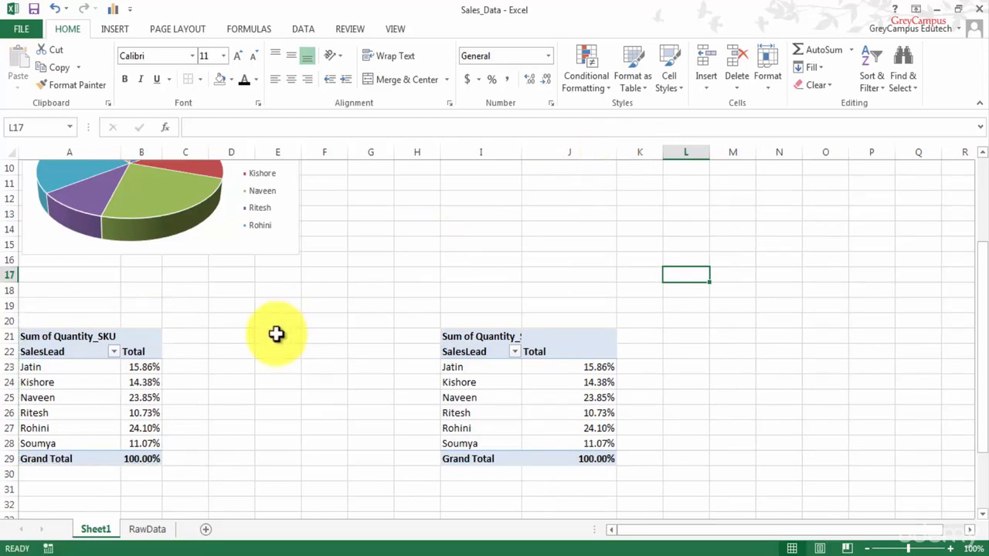
Step: Replace SalesLead with Group as the row field of the copied pivot table
click(477, 400)
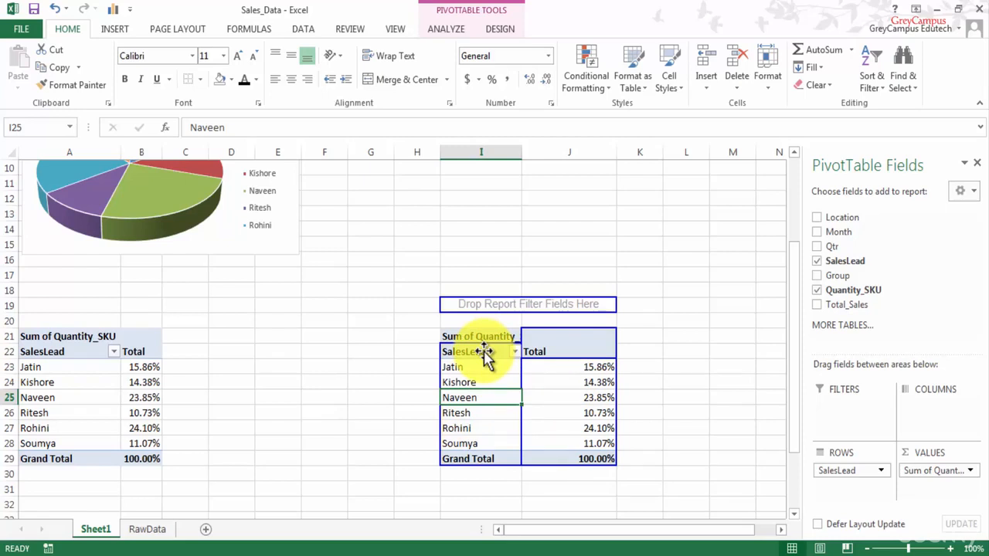
drag(485, 354, 520, 349)
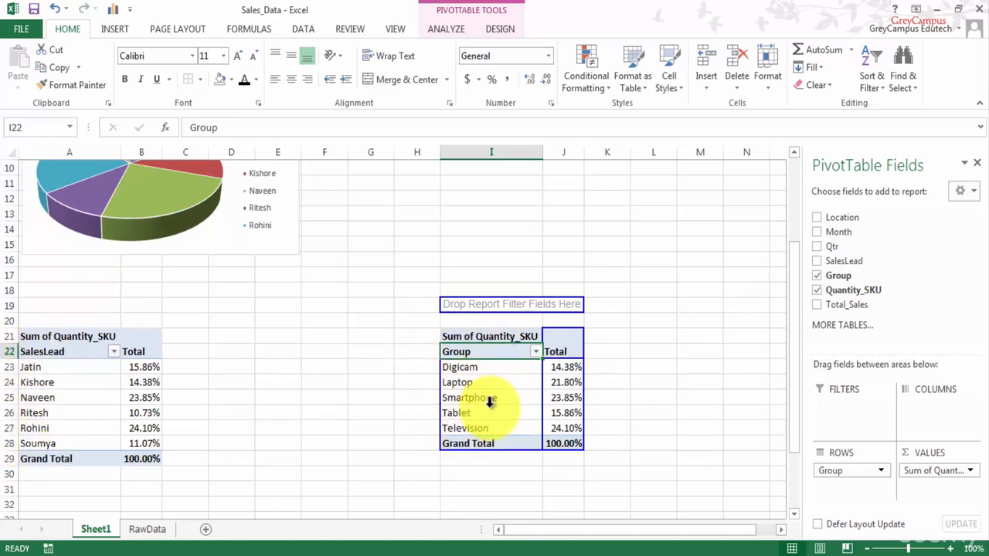
mouse_move(559, 401)
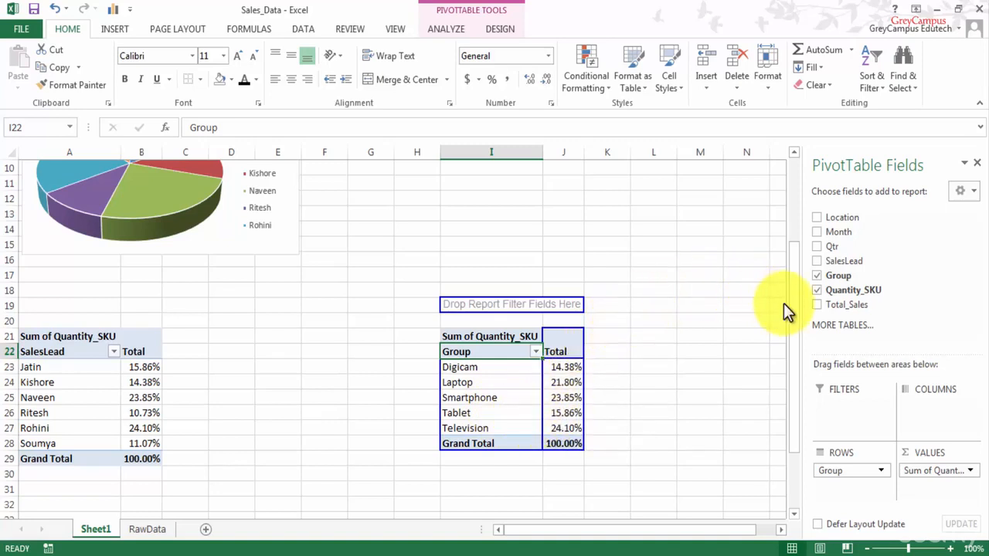
Step: Insert a 3-D Pie PivotChart from the Group pivot table
drag(792, 306, 798, 232)
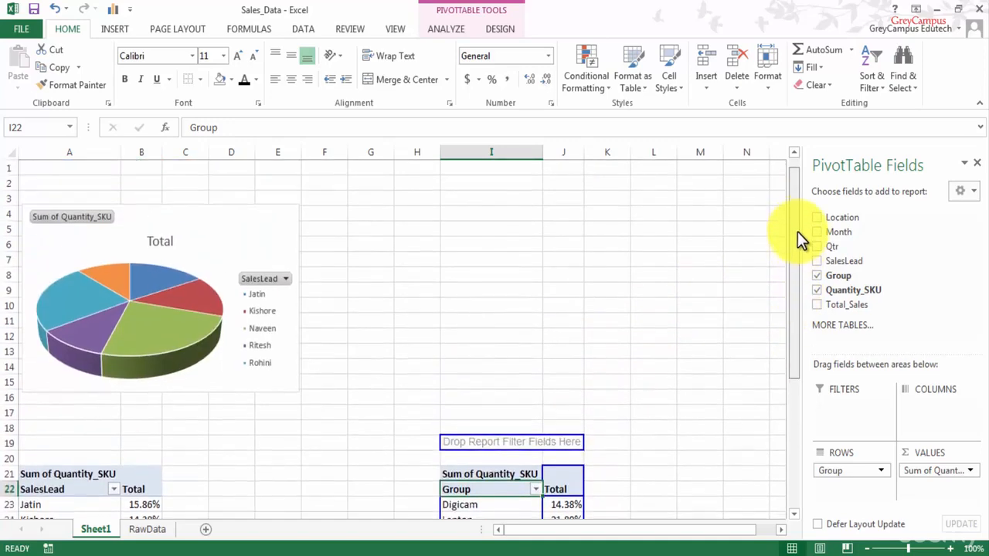
scroll(798, 231, down, 1)
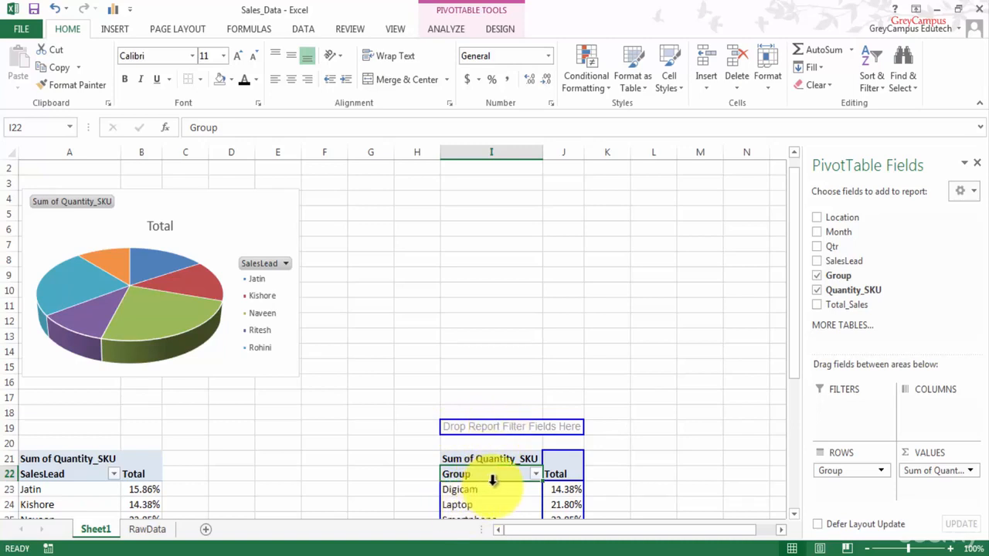
click(445, 30)
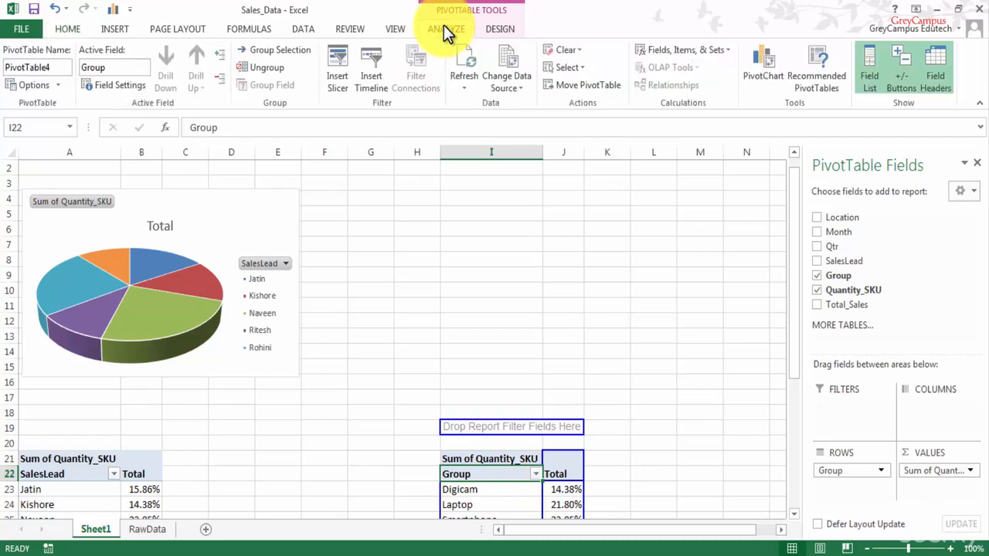
click(766, 73)
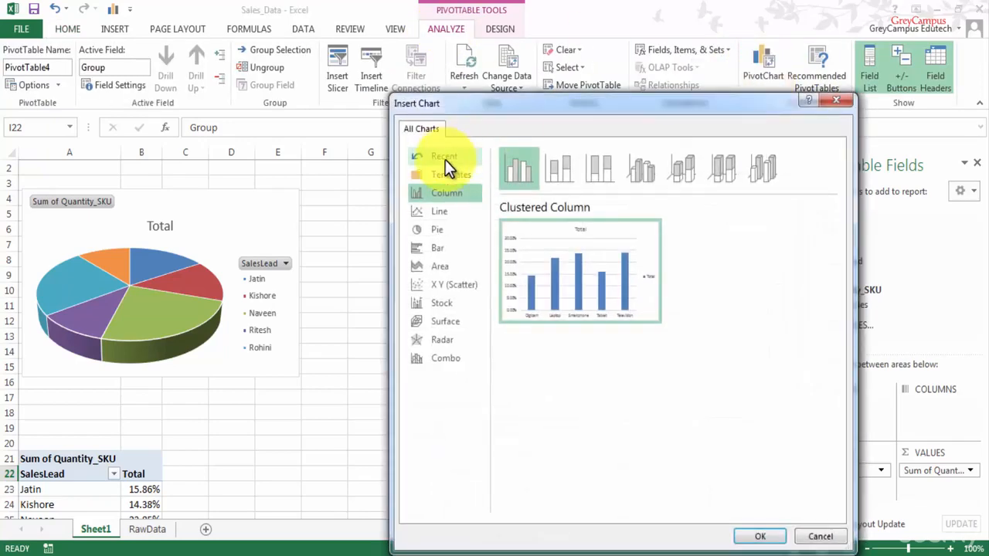
click(442, 235)
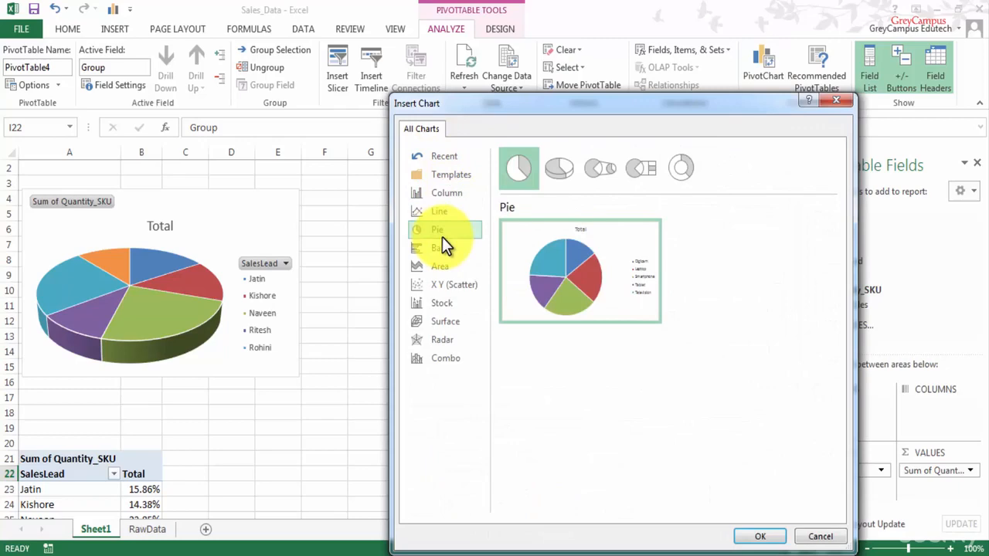
click(551, 168)
click(754, 539)
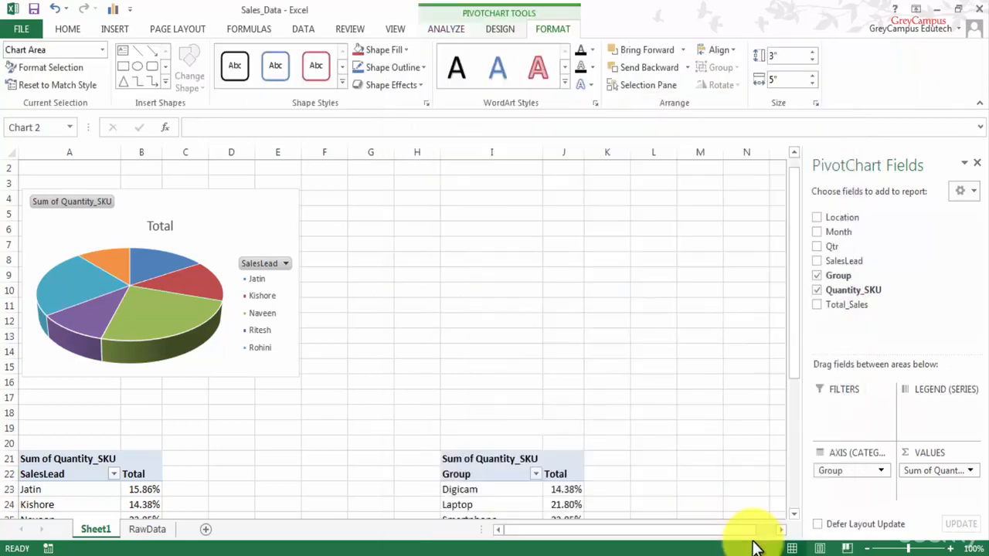
Step: Move the Group pie chart beside the SalesLead chart and shrink it to about 2.55" high by 3.34" wide
mouse_move(461, 236)
mouse_down()
mouse_move(549, 181)
mouse_move(559, 188)
mouse_move(538, 188)
mouse_up()
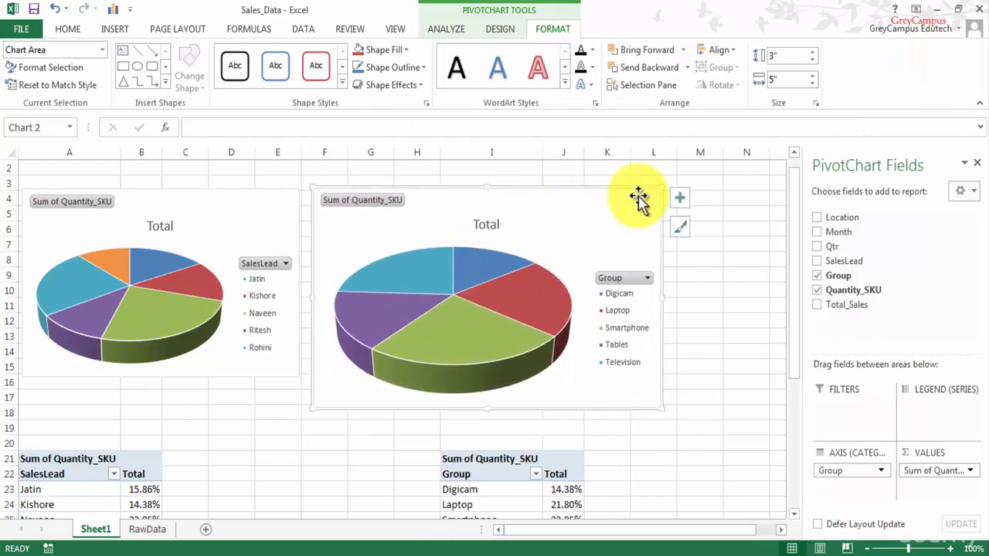
drag(661, 188, 545, 189)
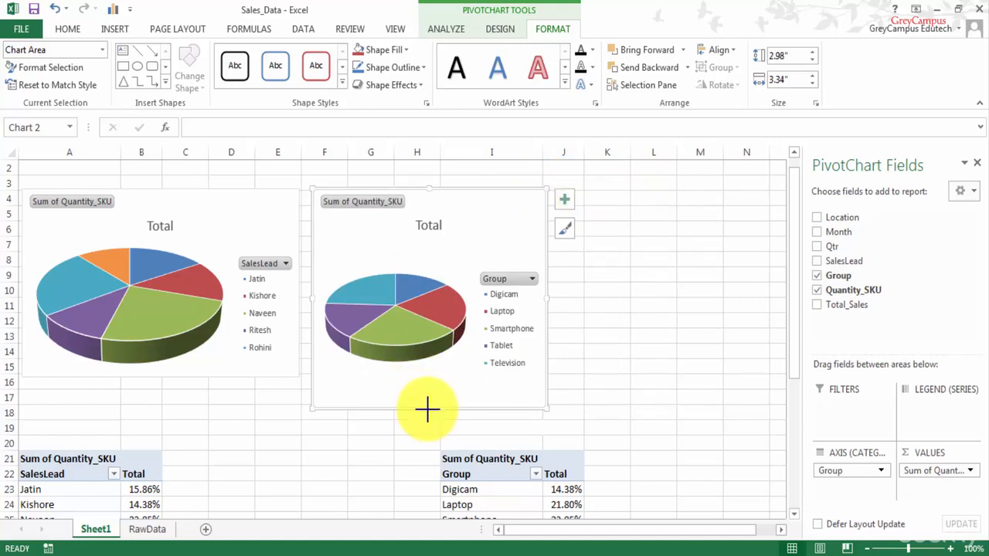
drag(427, 410, 422, 379)
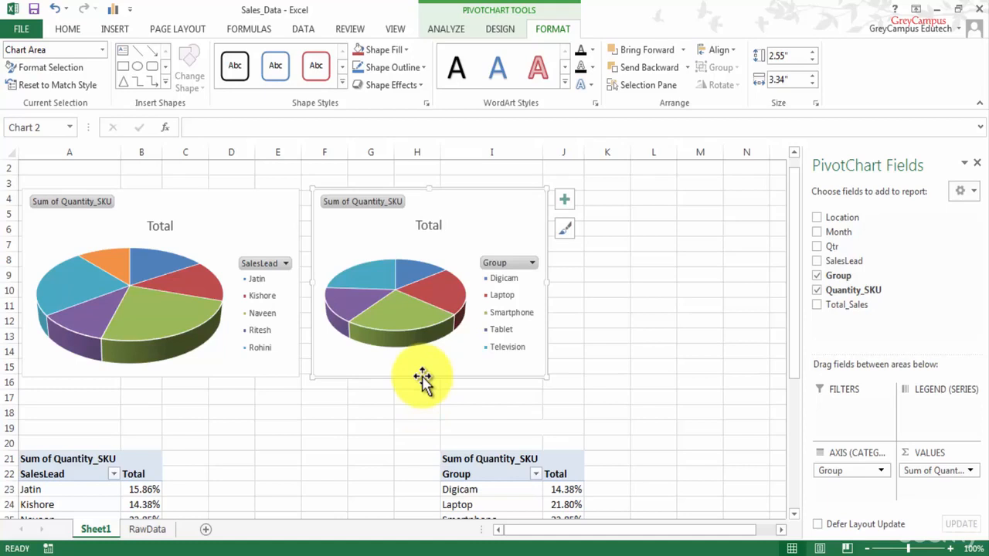
Step: Hide all field buttons on the SalesLead pie chart and set its legend position to Bottom
right_click(257, 264)
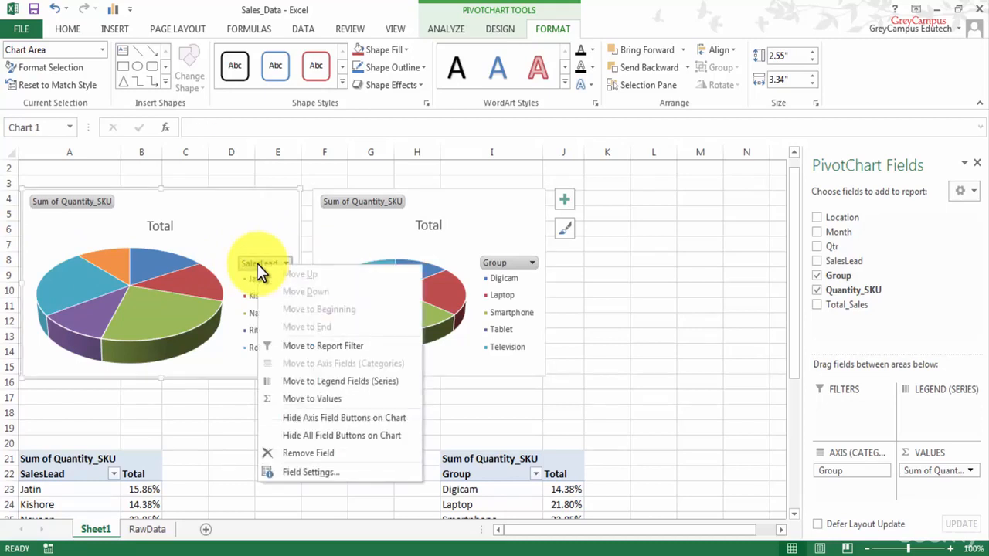
click(314, 437)
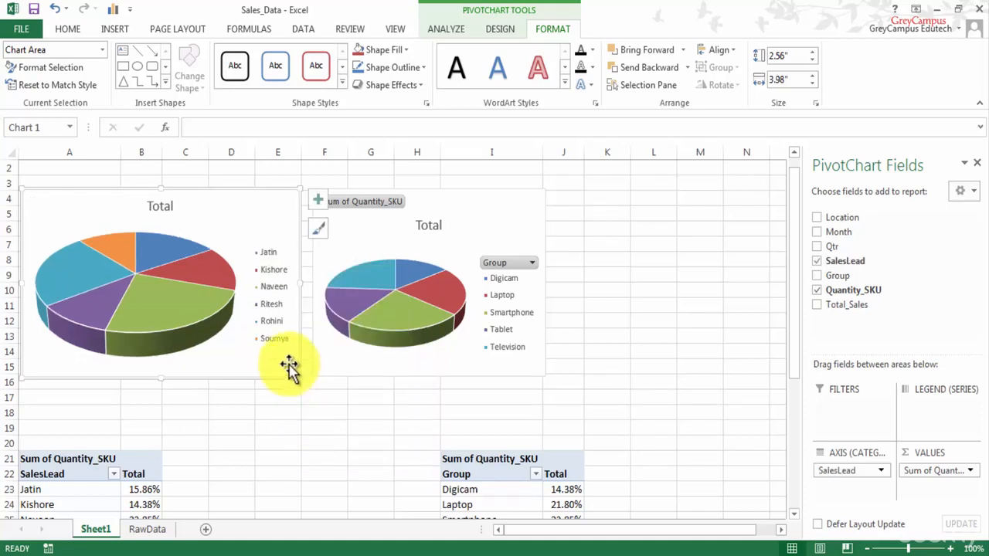
click(274, 343)
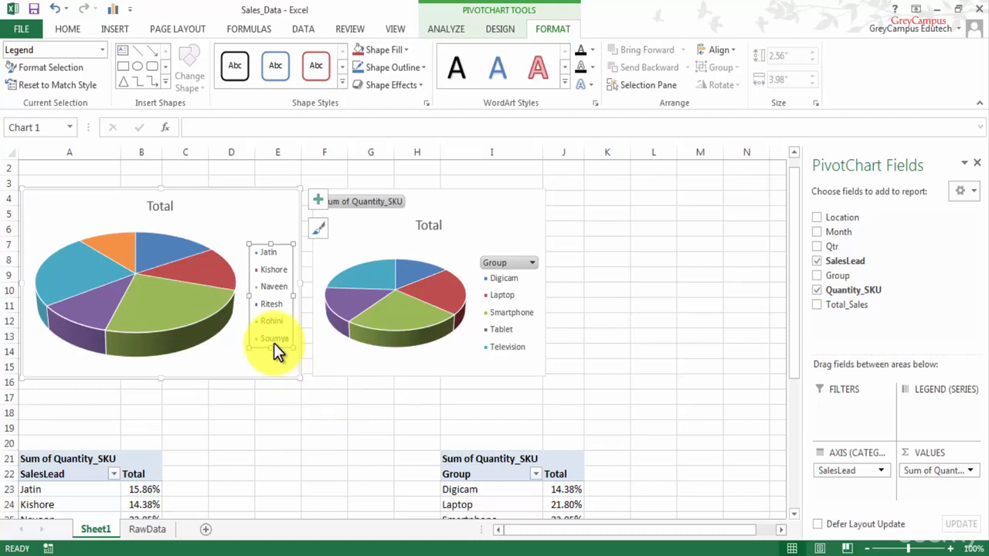
right_click(273, 343)
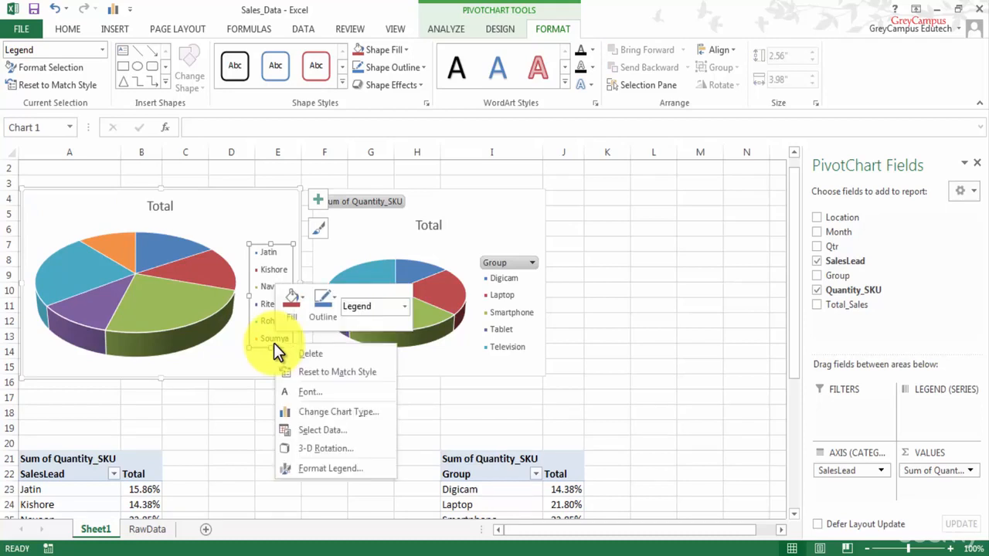
click(341, 466)
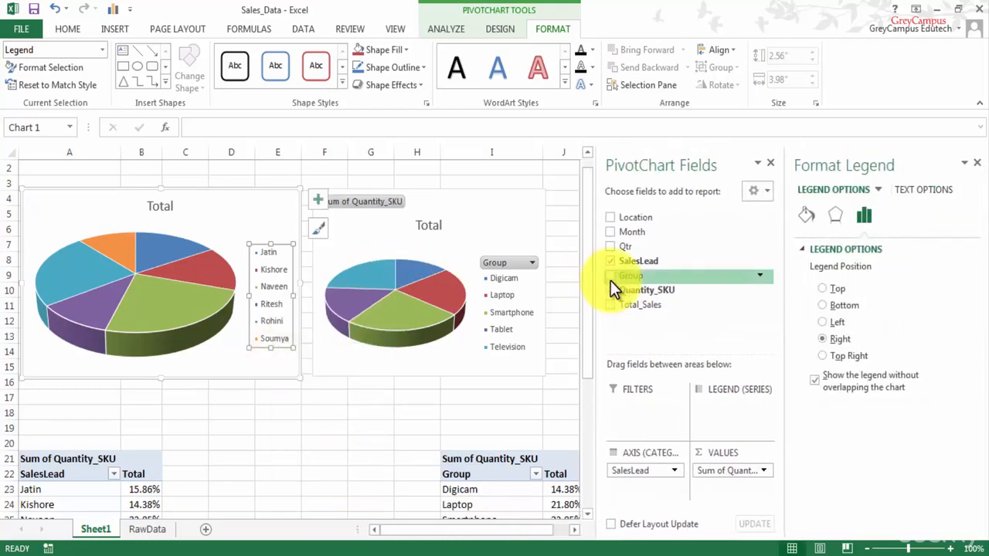
click(824, 305)
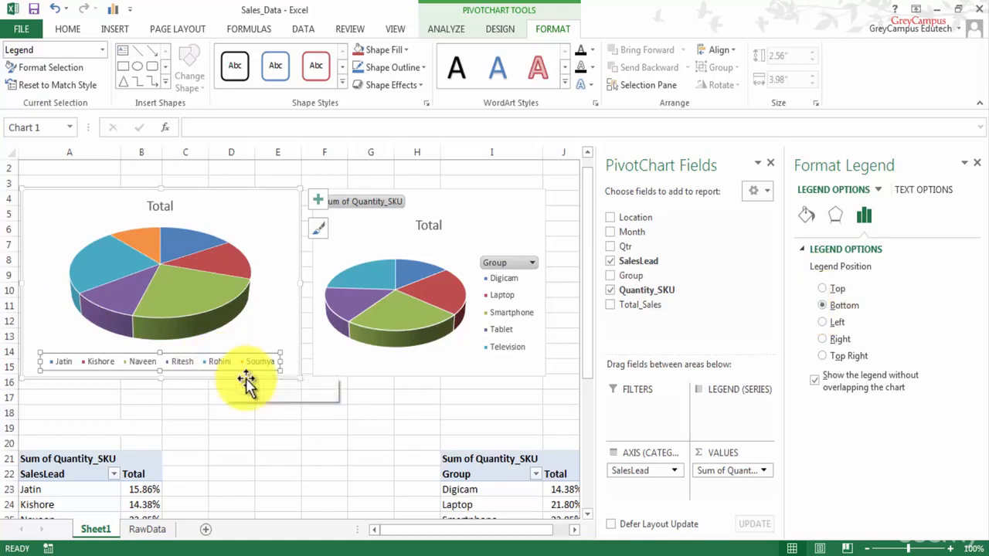
Step: Change the SalesLead pie chart's title to "Lead Wise Quantity"
click(159, 207)
drag(176, 210, 150, 214)
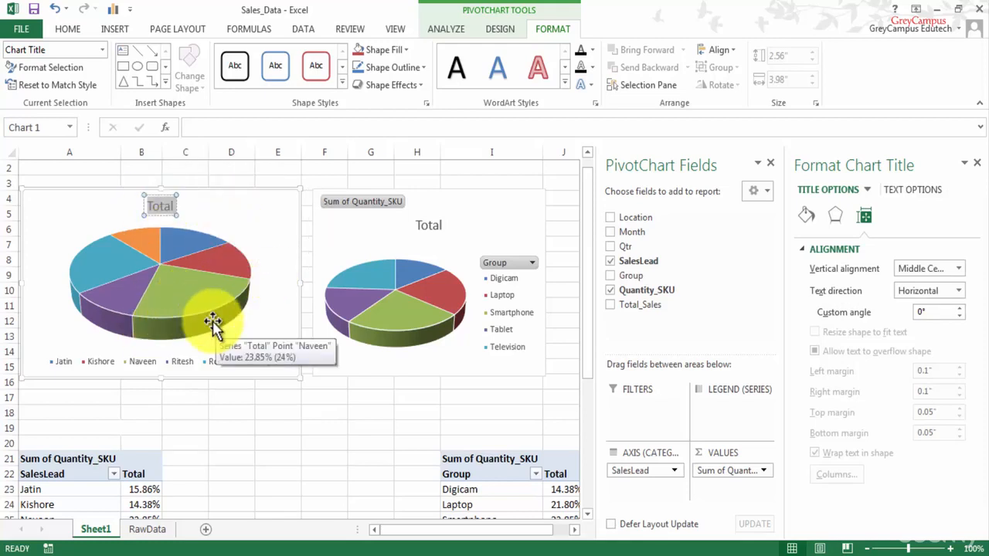
text(Lead Wise)
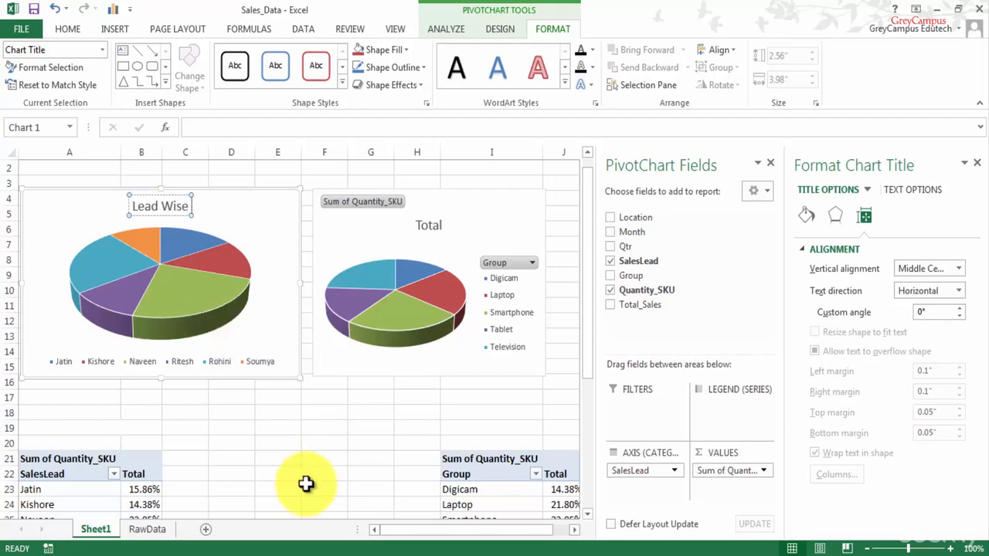
text( Quan)
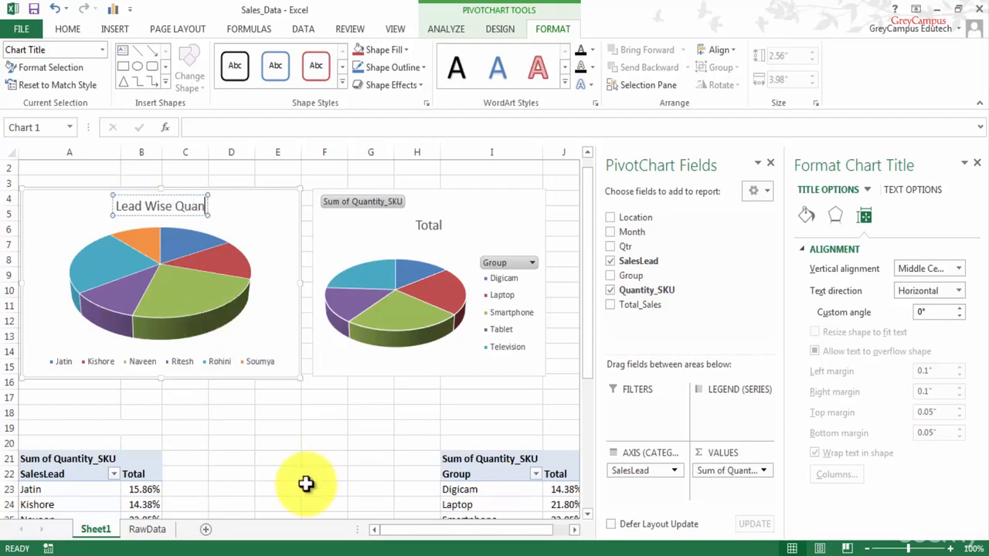
text(ti)
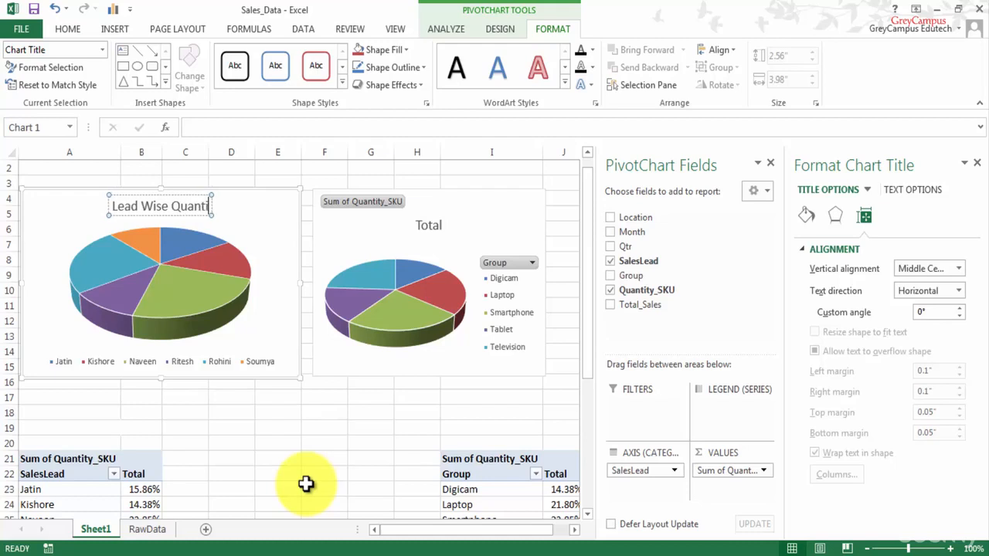
text(ty)
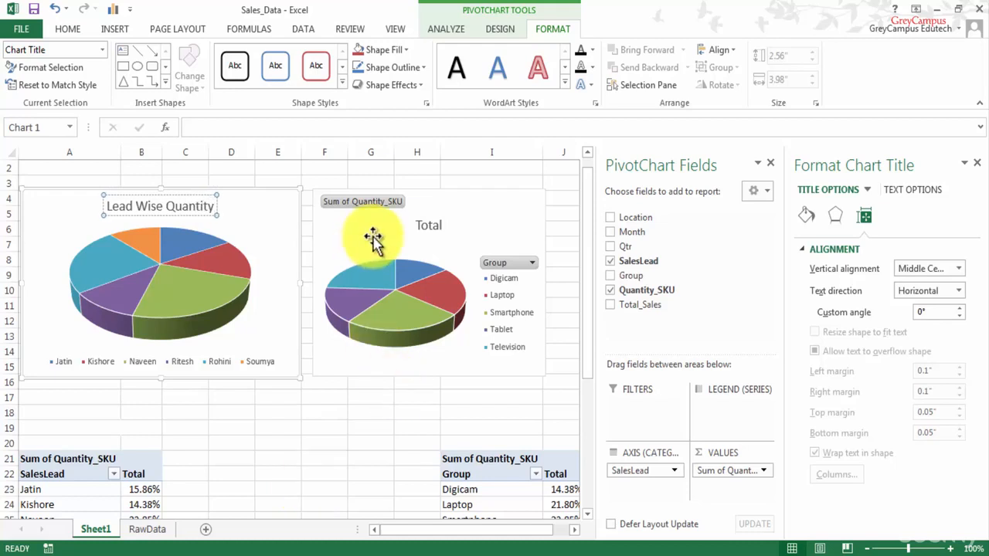
Step: Hide all field buttons on the Group pie chart and set its legend position to Bottom
right_click(512, 258)
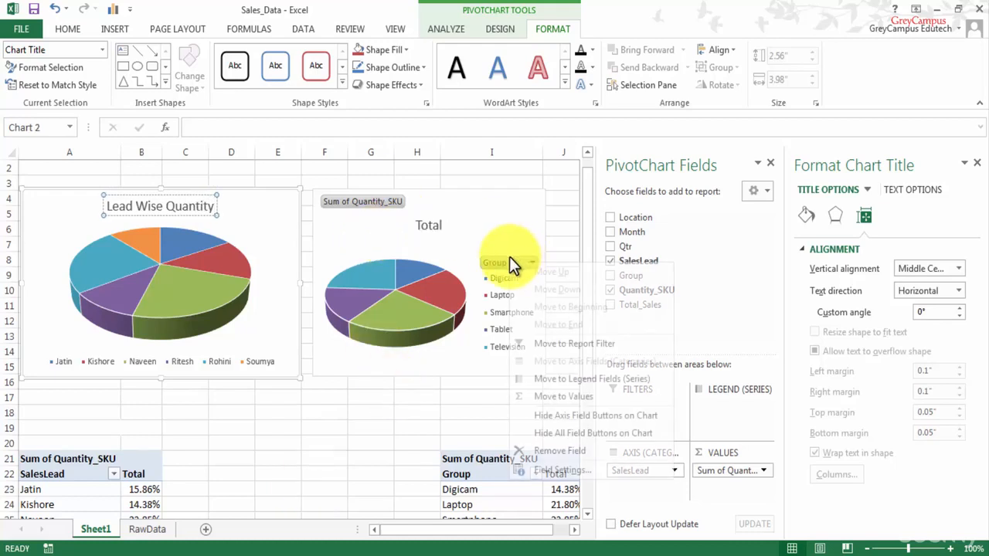
click(578, 433)
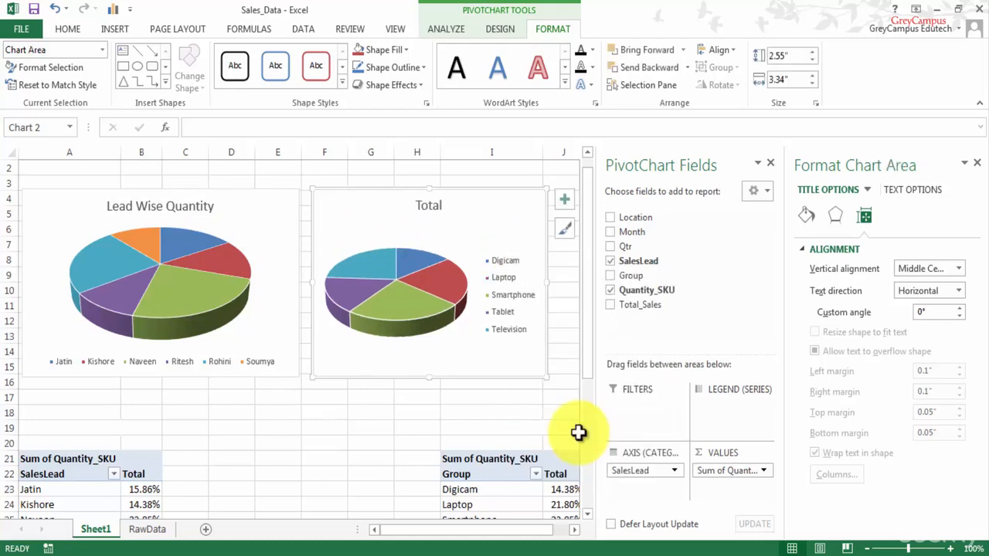
click(516, 274)
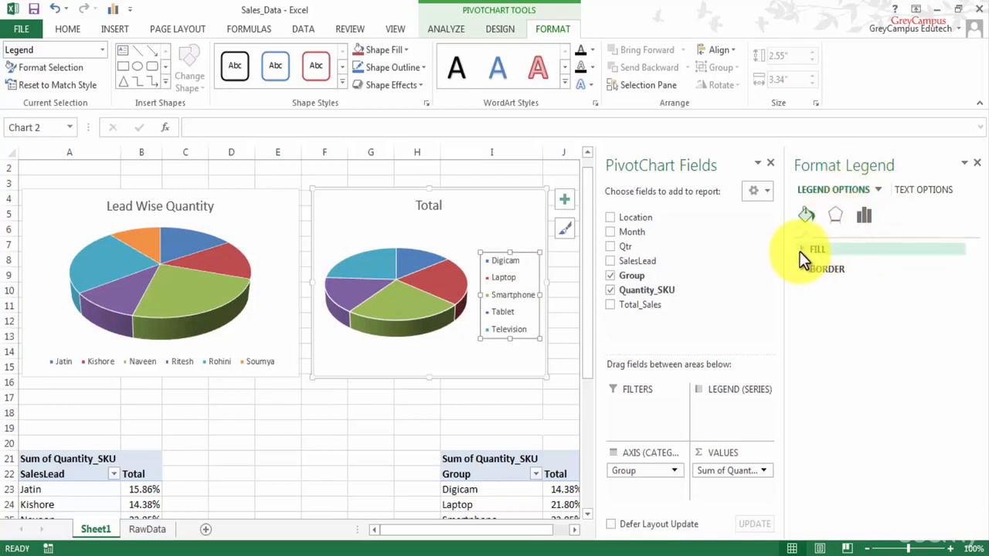
right_click(498, 255)
click(567, 373)
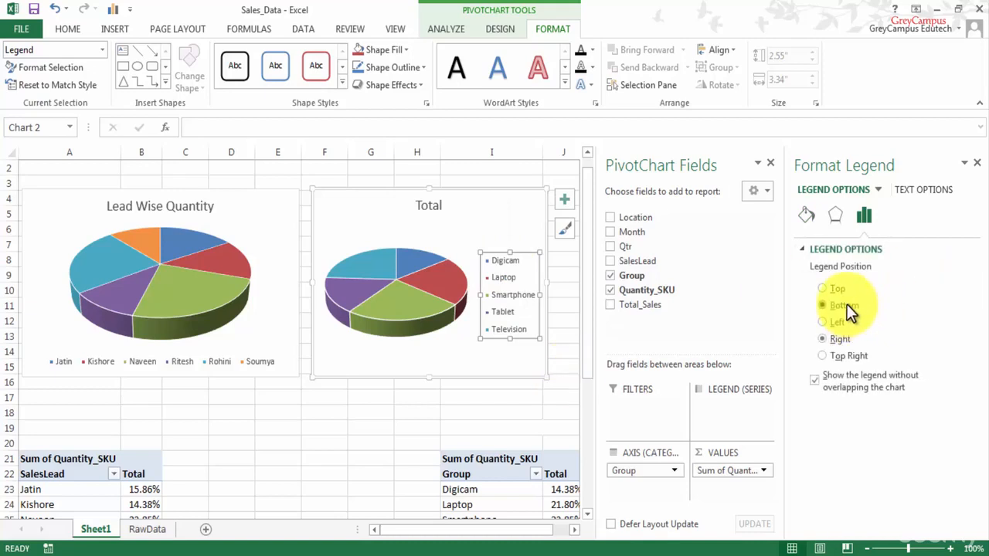
click(846, 304)
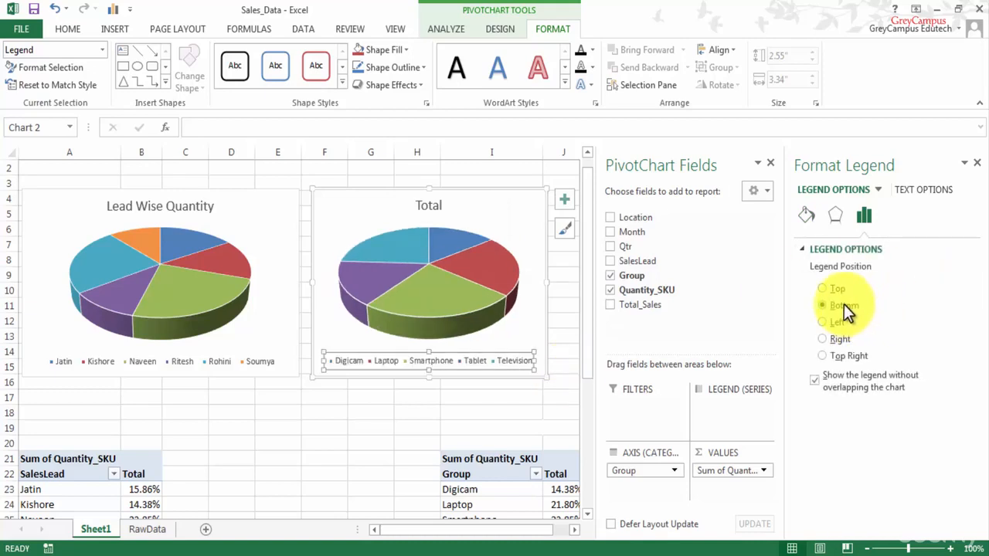
Step: Change the Group pie chart's title to "Group Wise Quantity" and close the chart formatting and field list panes
click(431, 206)
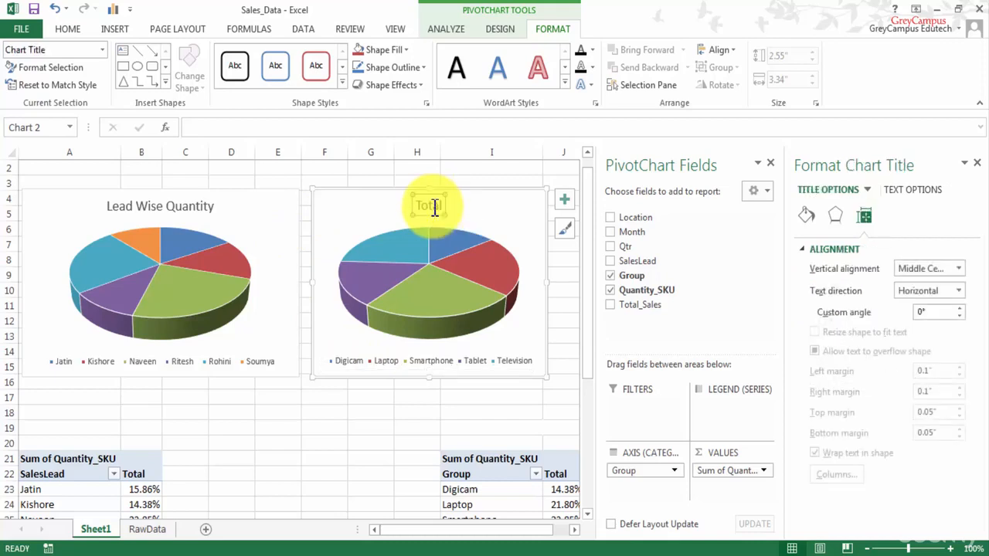
drag(419, 204, 441, 207)
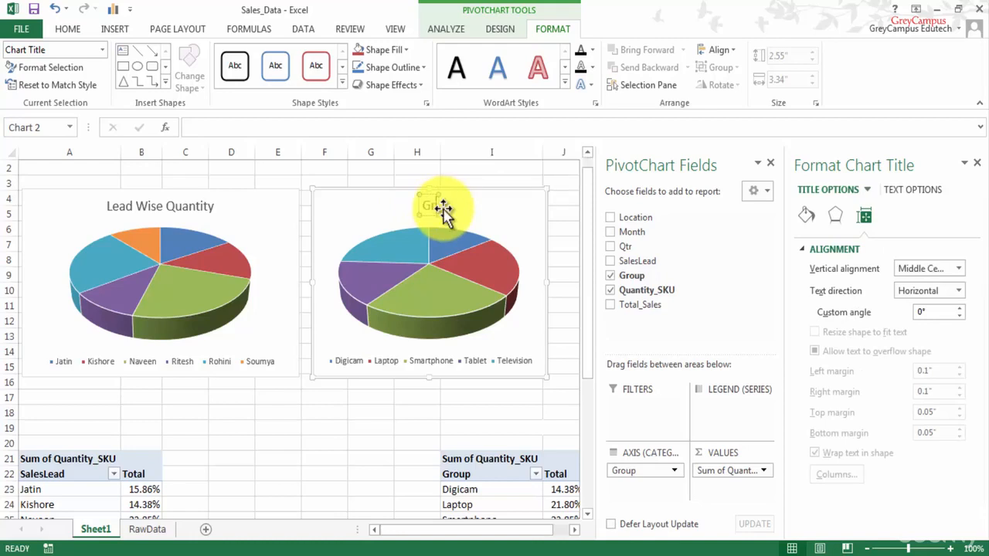
text(Group Wise)
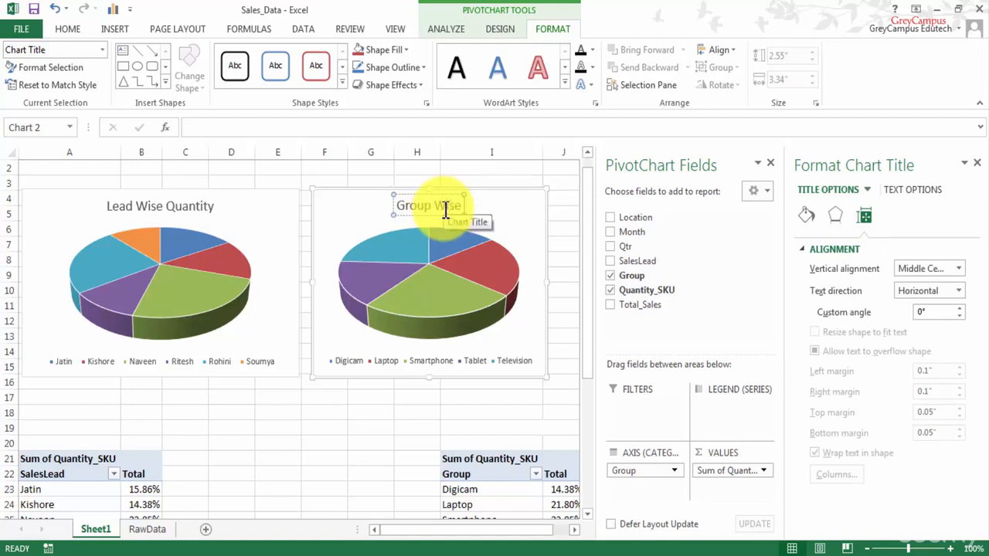
text( Quantity)
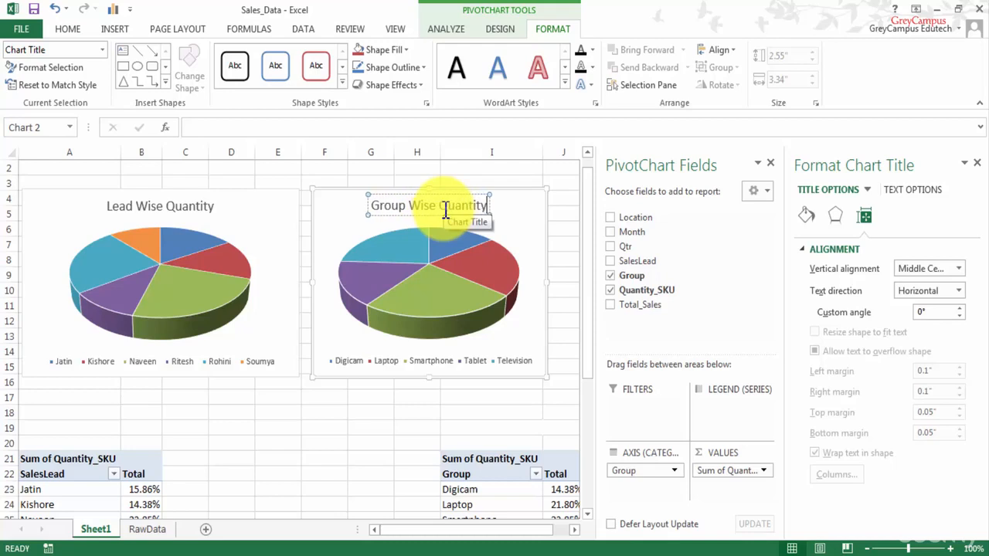
click(538, 217)
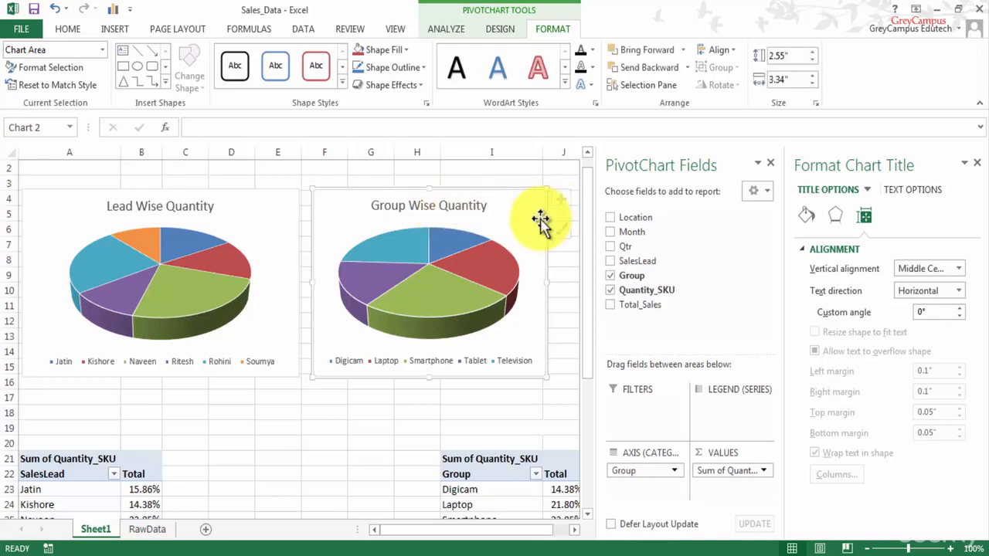
click(976, 163)
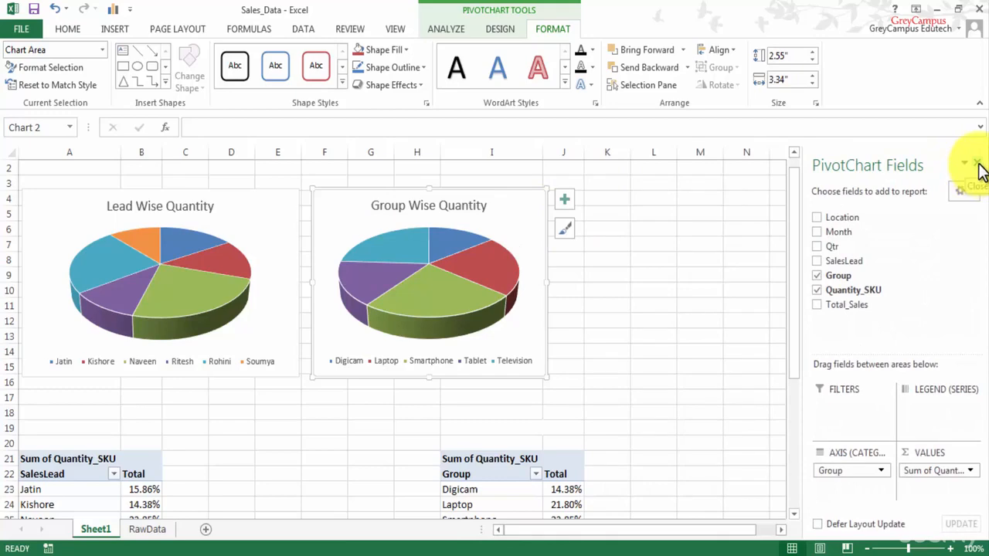
click(978, 165)
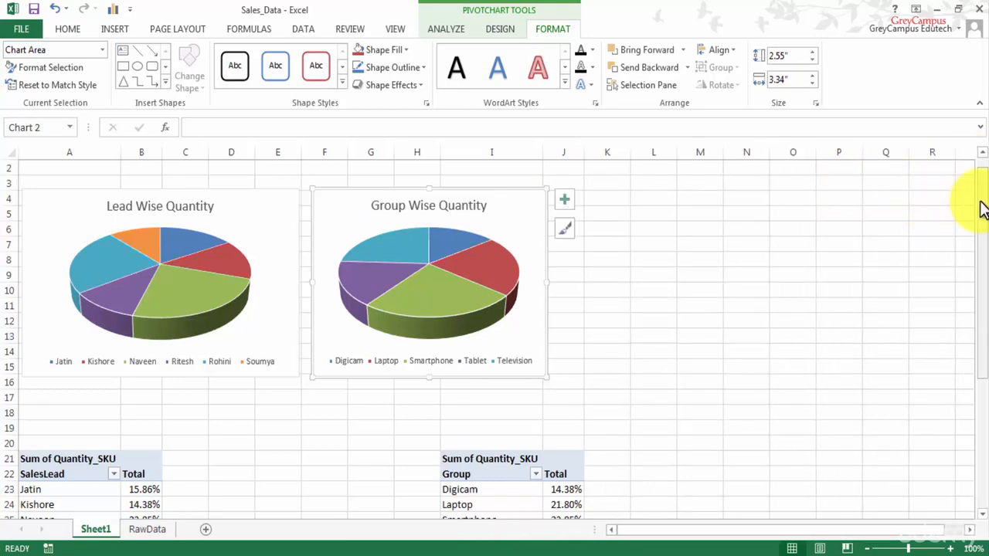
Step: Insert ten blank rows at row 20 to push both pivot tables further below the charts
drag(982, 209, 982, 297)
click(9, 289)
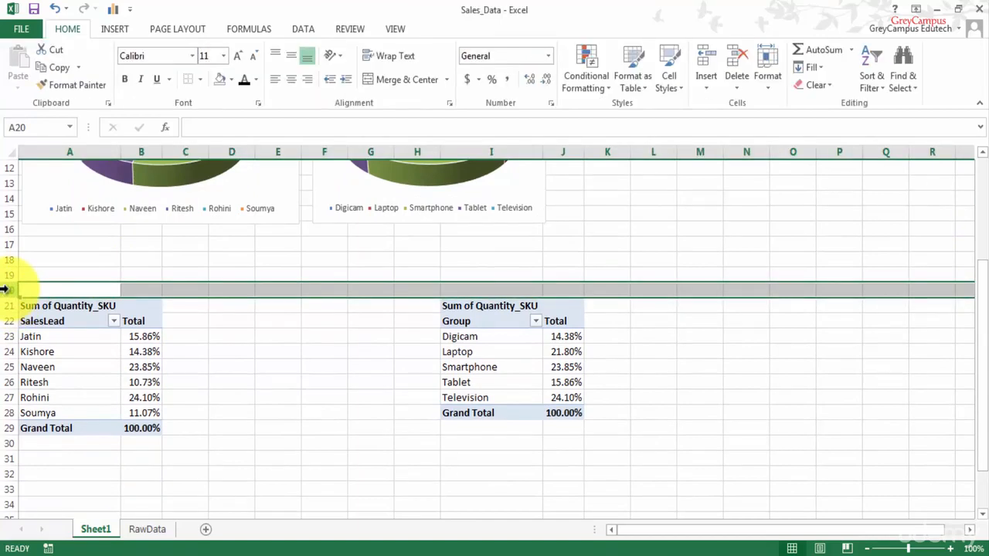
key(ctrl+shift+plus)
key(ctrl+shift+plus)
key(ctrl+shift+plus)
key(ctrl+shift+plus)
key(ctrl+shift+plus)
key(ctrl+shift+plus)
key(ctrl+shift+plus)
key(ctrl+shift+plus)
key(ctrl+shift+plus)
key(ctrl+shift+plus)
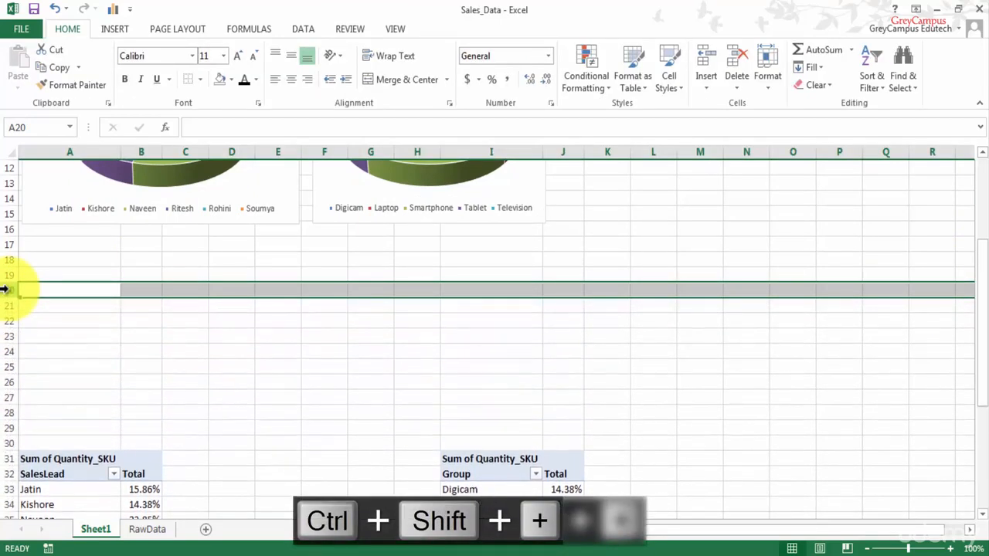
click(839, 368)
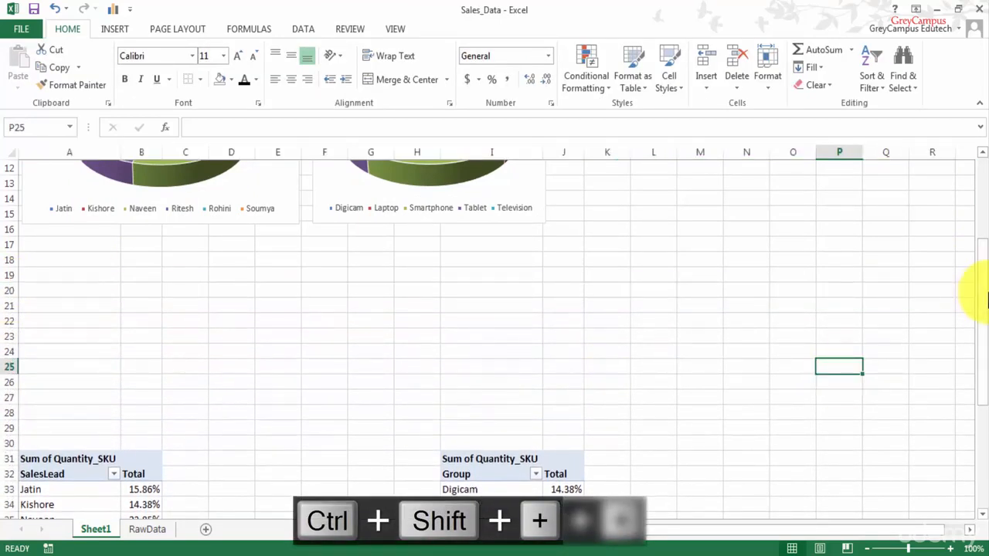
Step: Widen the Lead Wise chart to the end of column G and arrange the Group Wise chart beside it, spanning columns H to M
drag(986, 298, 976, 203)
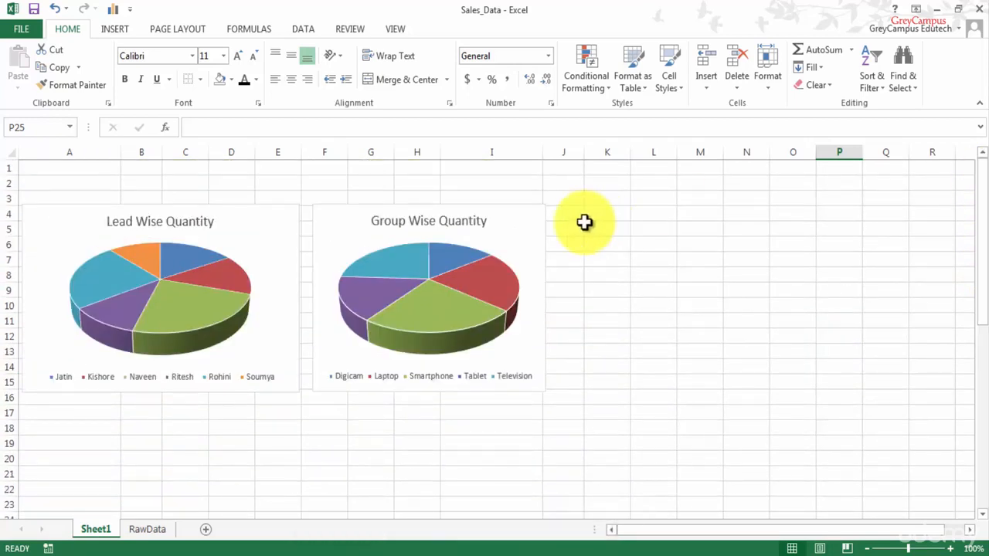
drag(532, 212, 669, 221)
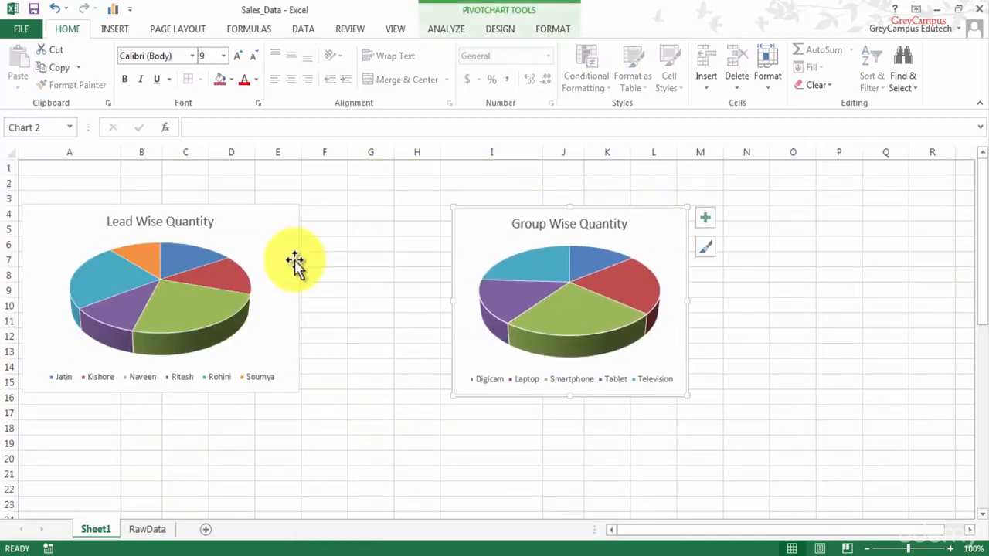
click(294, 263)
drag(303, 299, 398, 309)
click(456, 302)
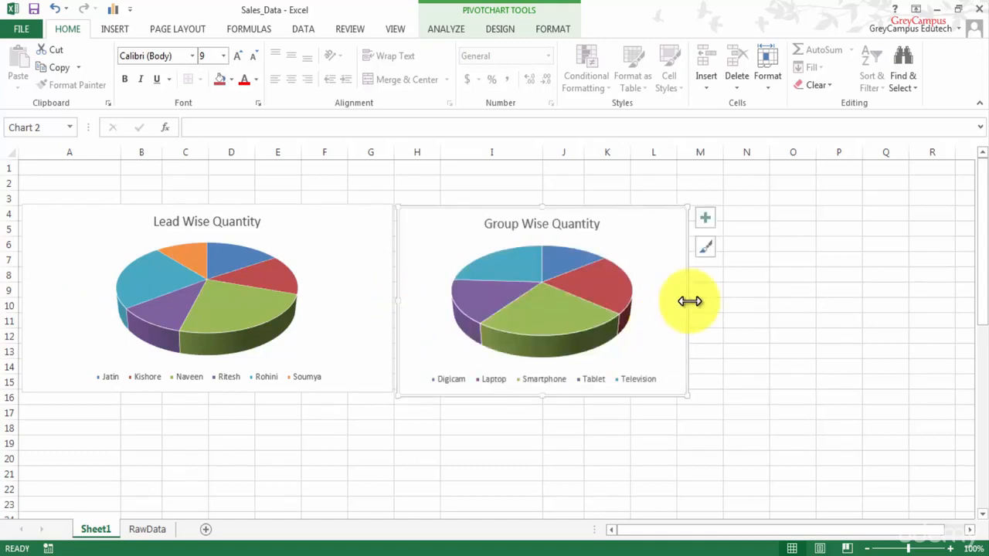
drag(689, 302, 724, 301)
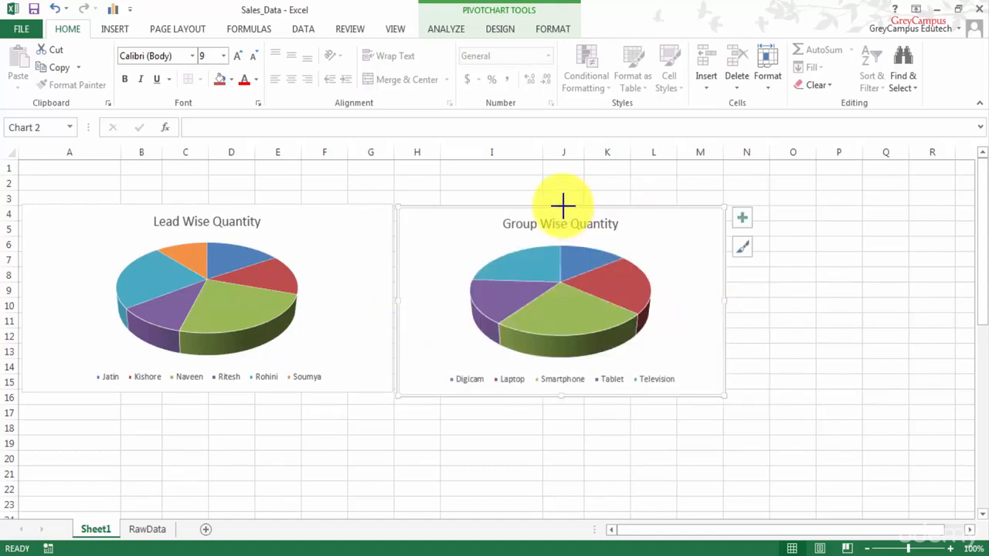
drag(562, 204, 562, 203)
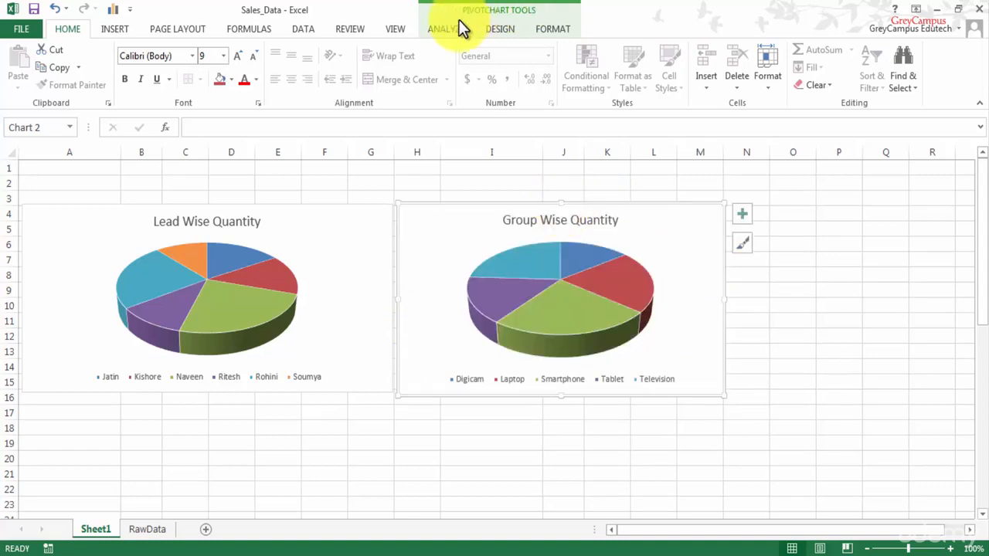
Step: Apply the dark-background chart style to the Group Wise Quantity chart
click(500, 31)
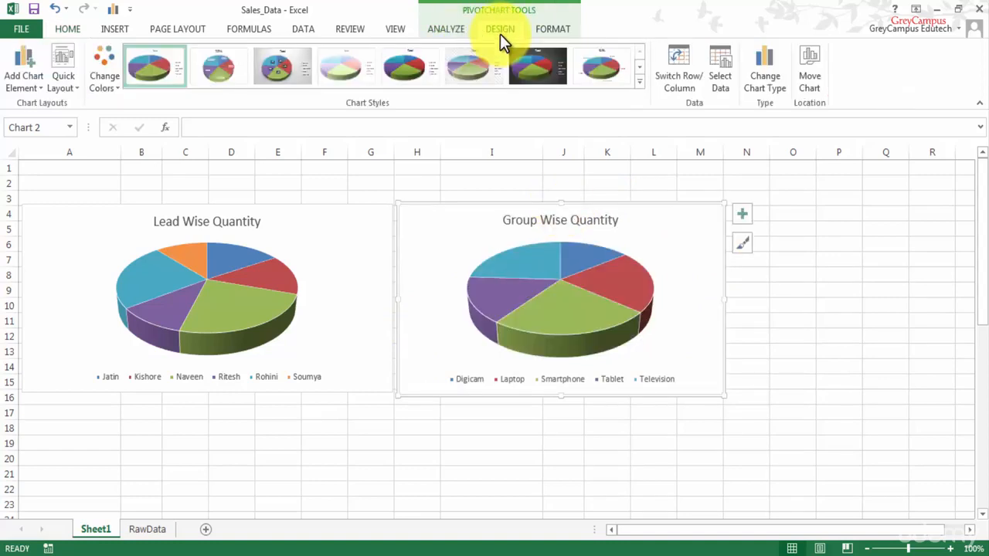
click(530, 71)
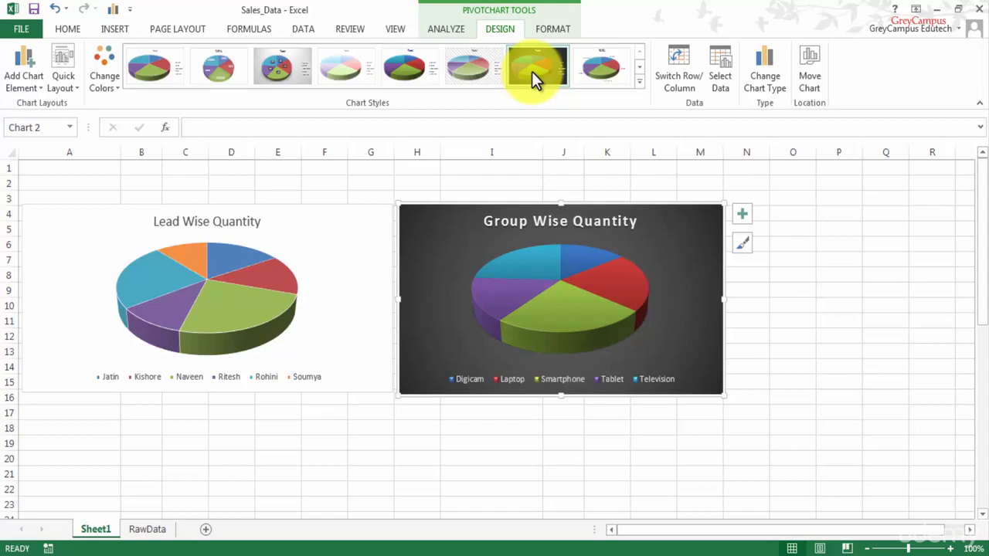
click(637, 81)
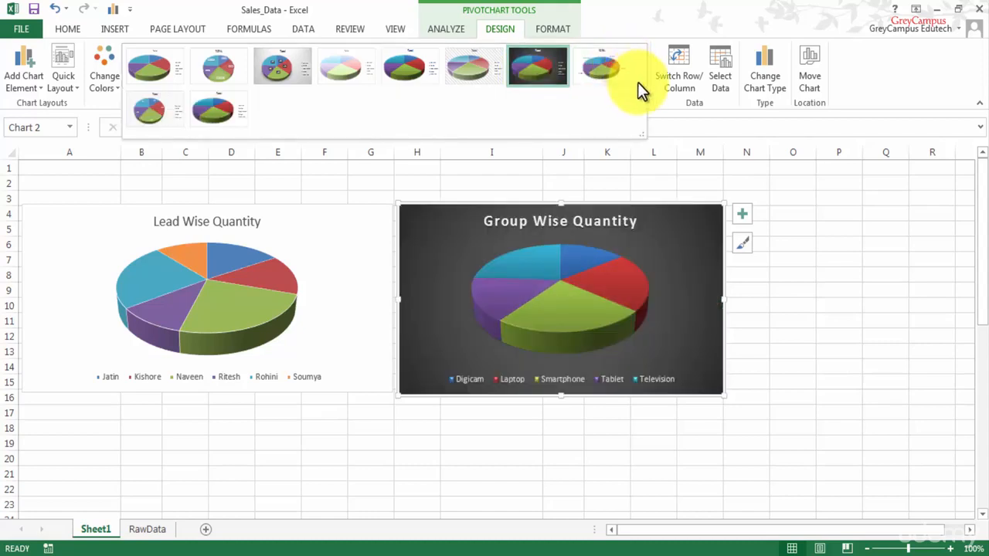
click(543, 81)
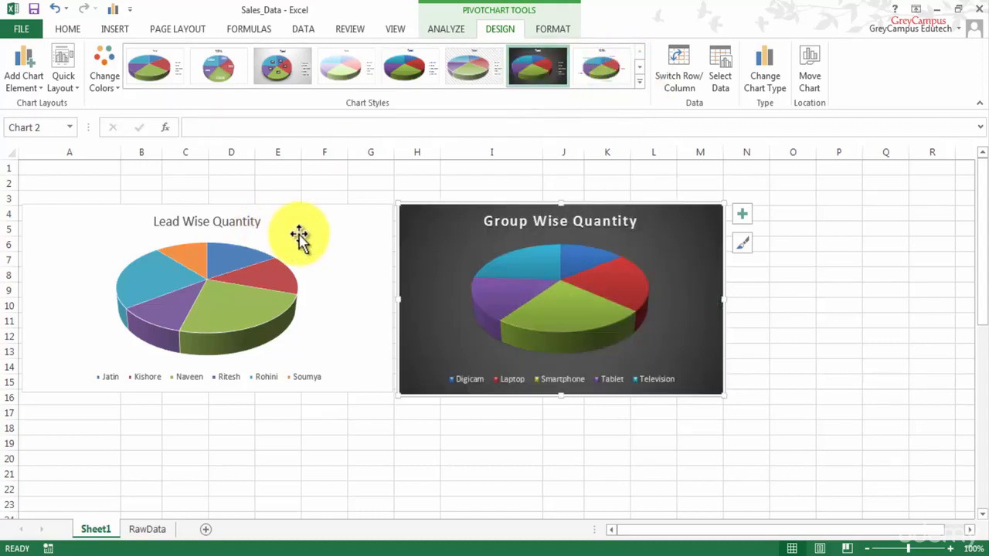
Step: Apply the grey gradient chart style with dark boxed percentage labels to the Lead Wise Quantity chart
click(299, 240)
click(553, 65)
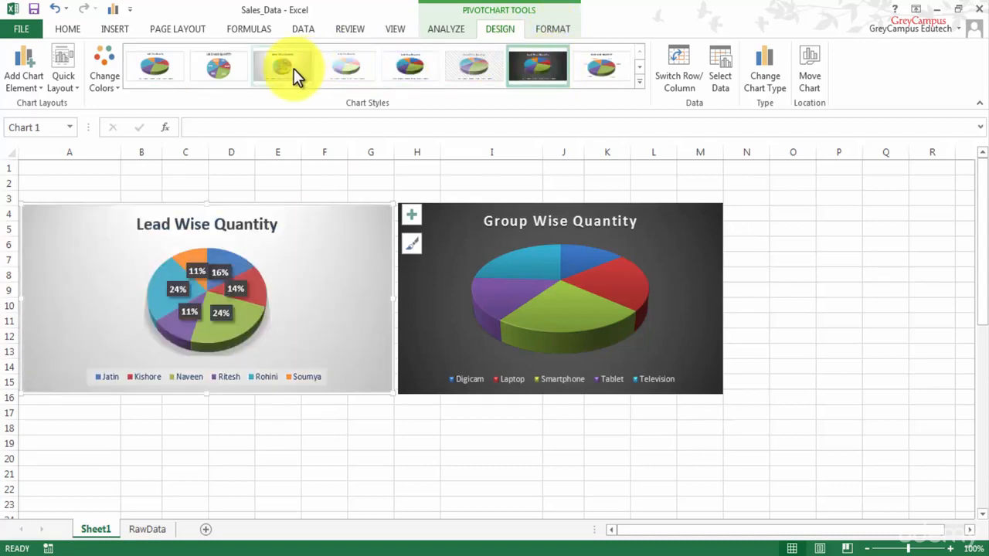
click(294, 69)
click(415, 66)
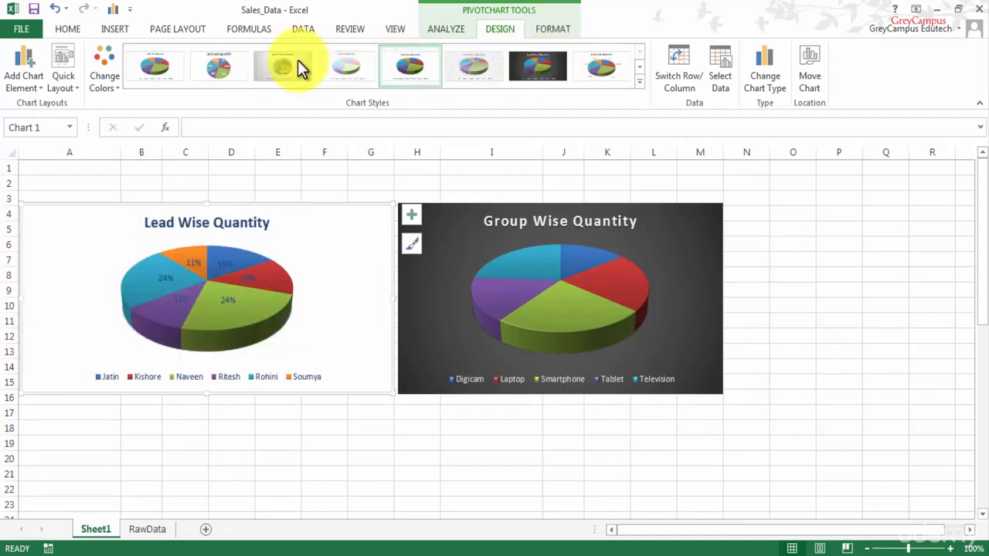
click(270, 75)
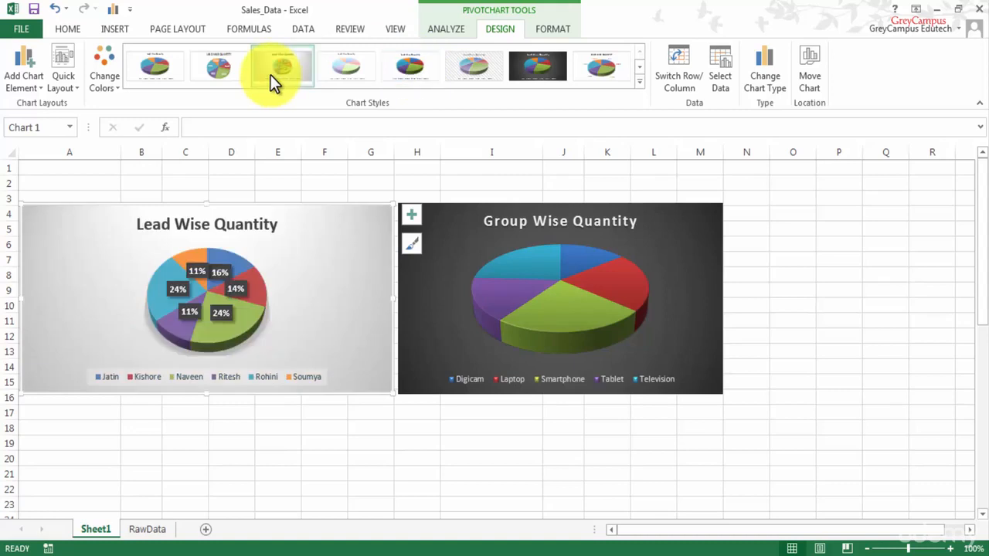
Step: Add data labels to the slices of the Group Wise Quantity pie
click(537, 336)
click(434, 360)
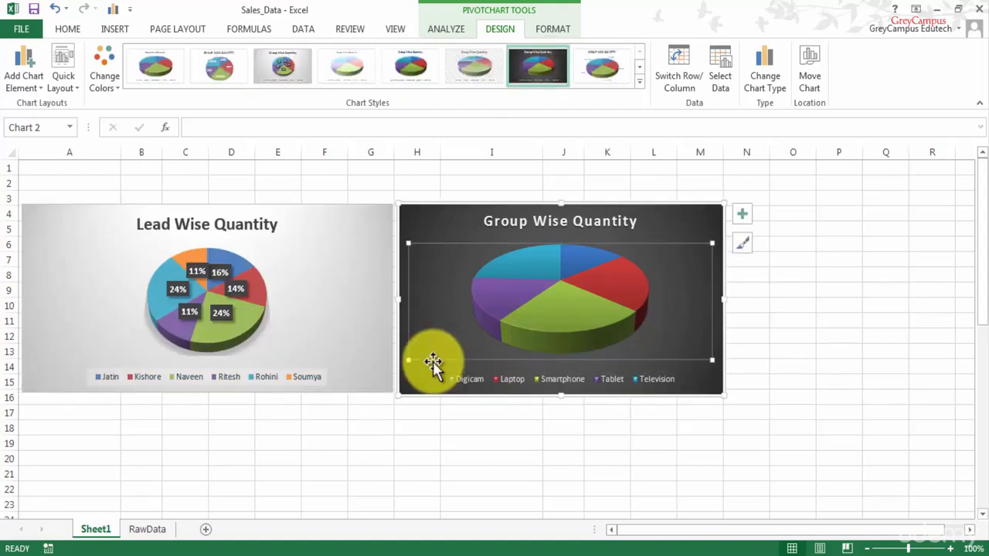
right_click(489, 306)
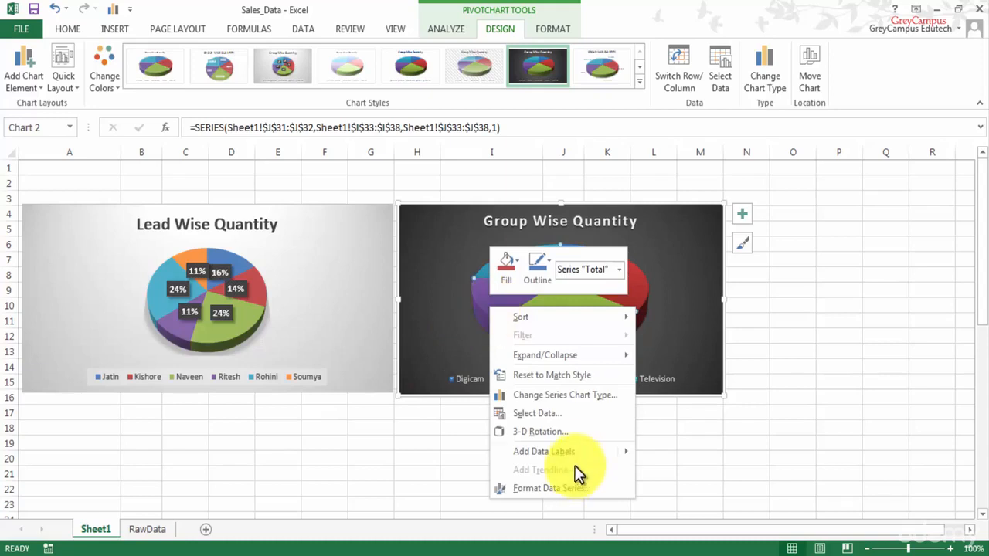
mouse_move(576, 451)
click(703, 448)
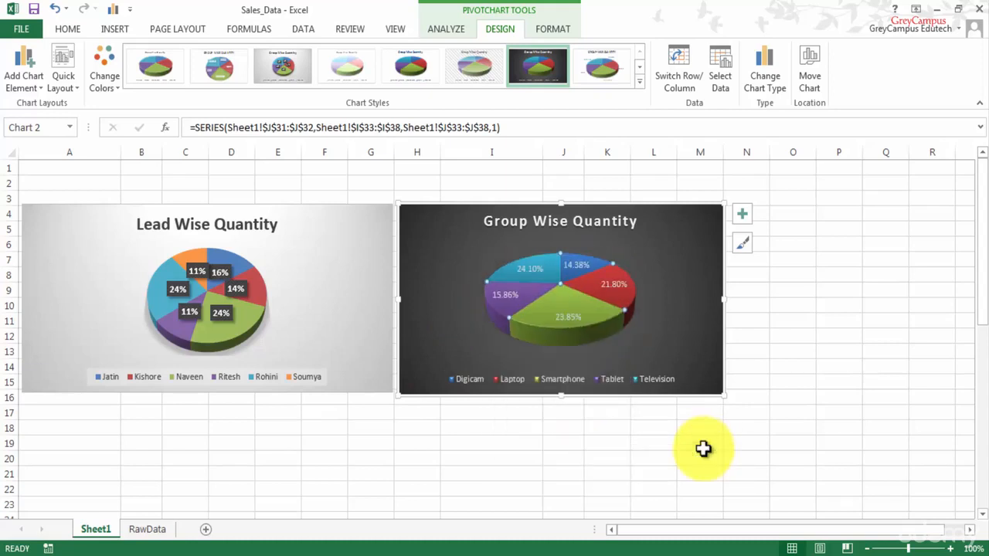
Step: Shorten the Group Wise Quantity chart slightly so its lower edge lines up with the Lead Wise chart
click(780, 348)
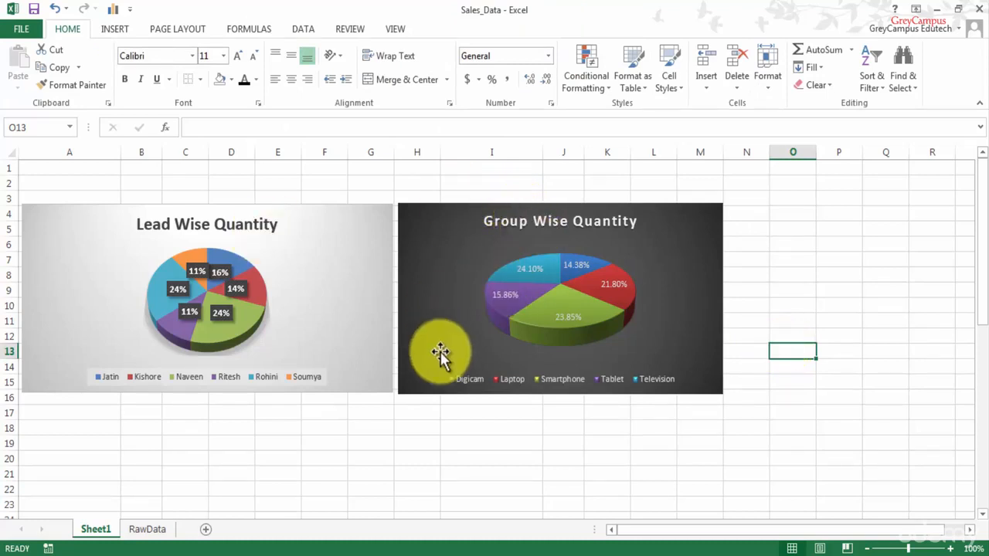
click(429, 391)
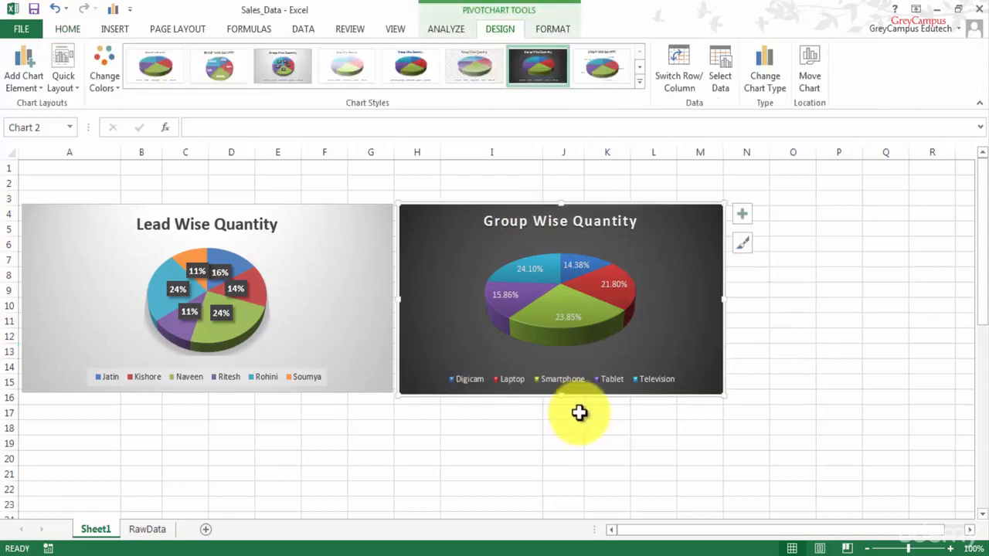
drag(564, 395, 564, 392)
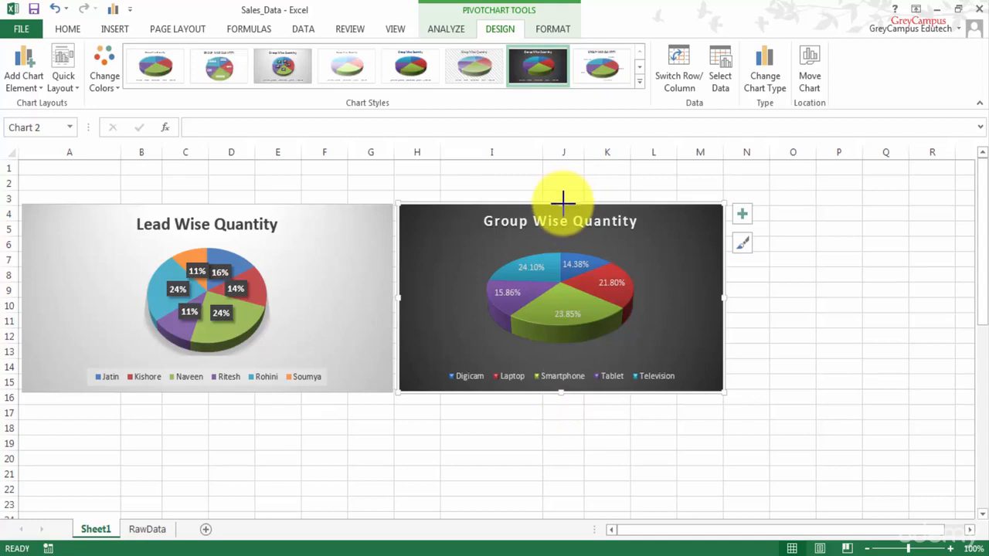
click(603, 183)
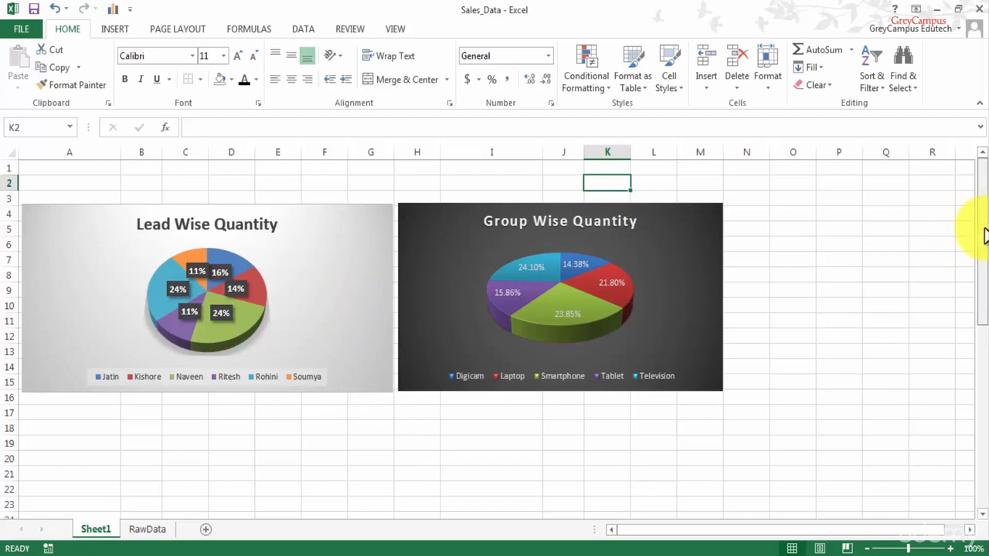
Step: Copy the whole SalesLead quantity PivotTable and paste the duplicate below it, starting at cell A46
drag(983, 236, 983, 427)
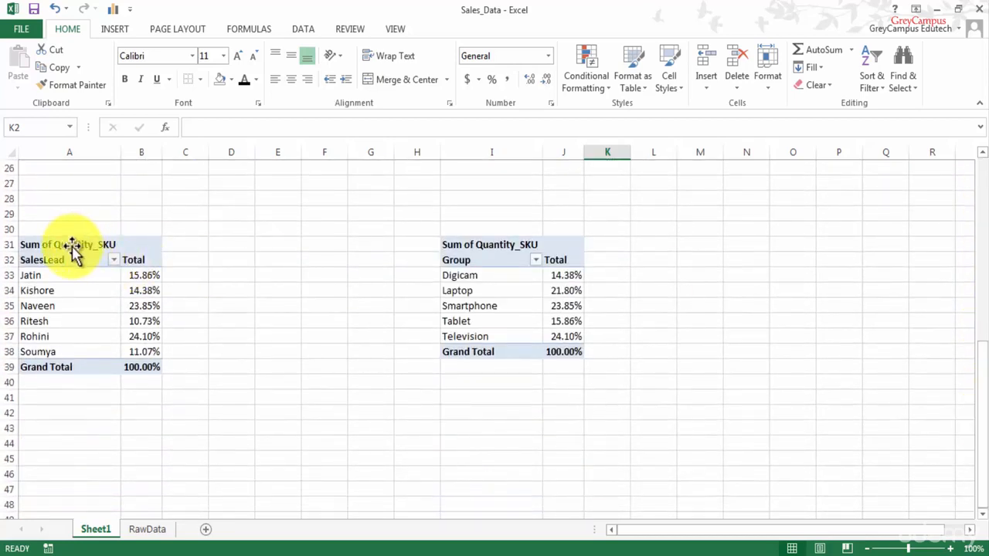
drag(73, 248, 151, 368)
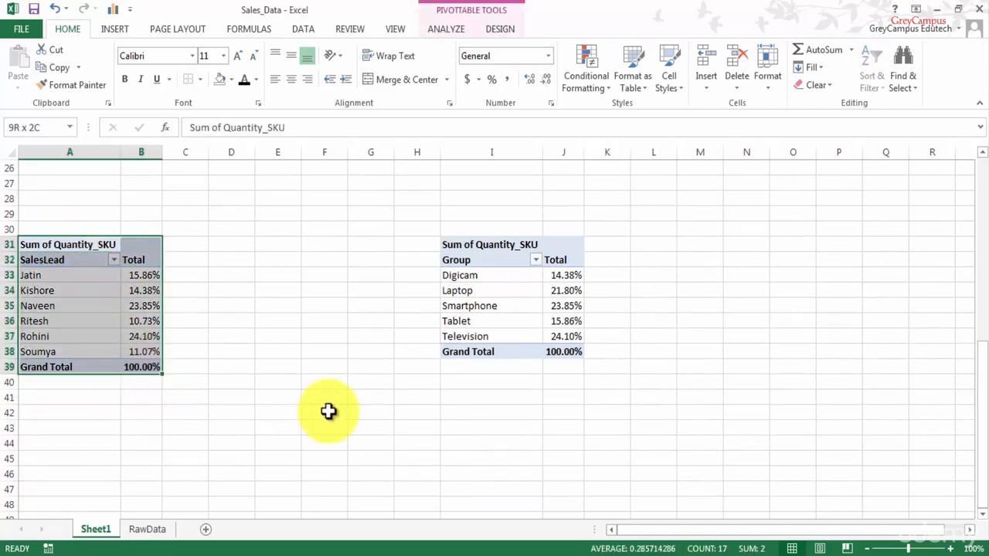
key(ctrl+c)
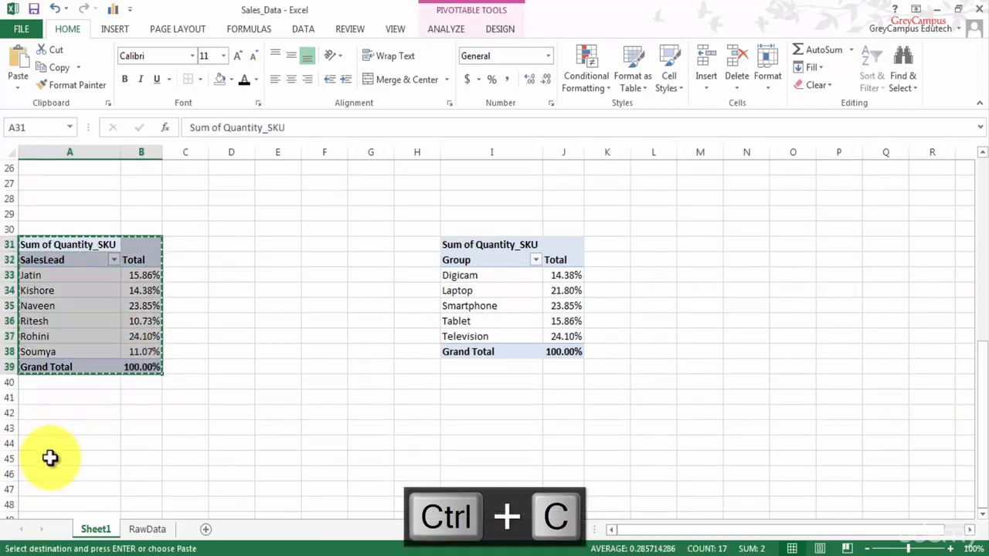
click(56, 467)
key(ctrl+v)
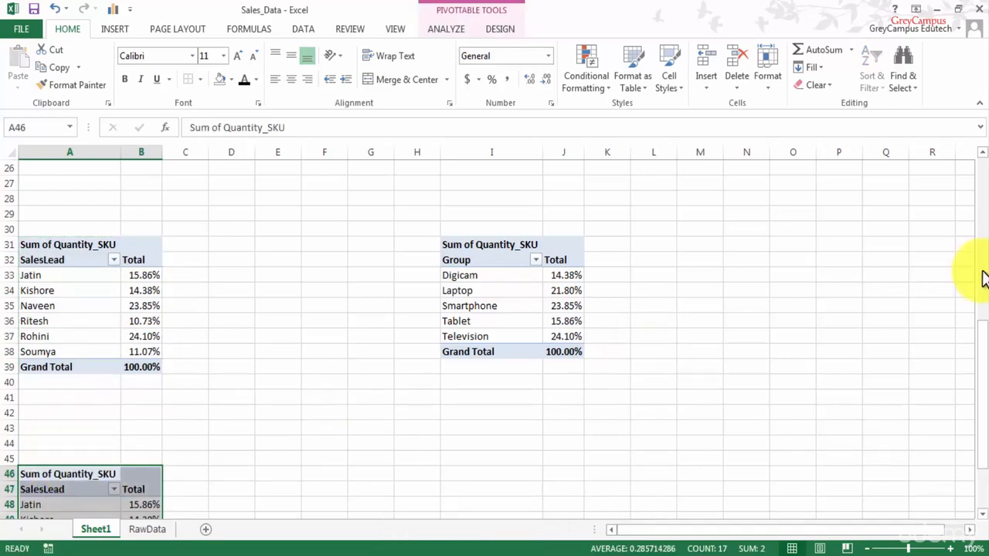
Step: In the copied PivotTable, replace Quantity_SKU with Total_Sales as the values field, keeping SalesLead in the rows
right_click(77, 501)
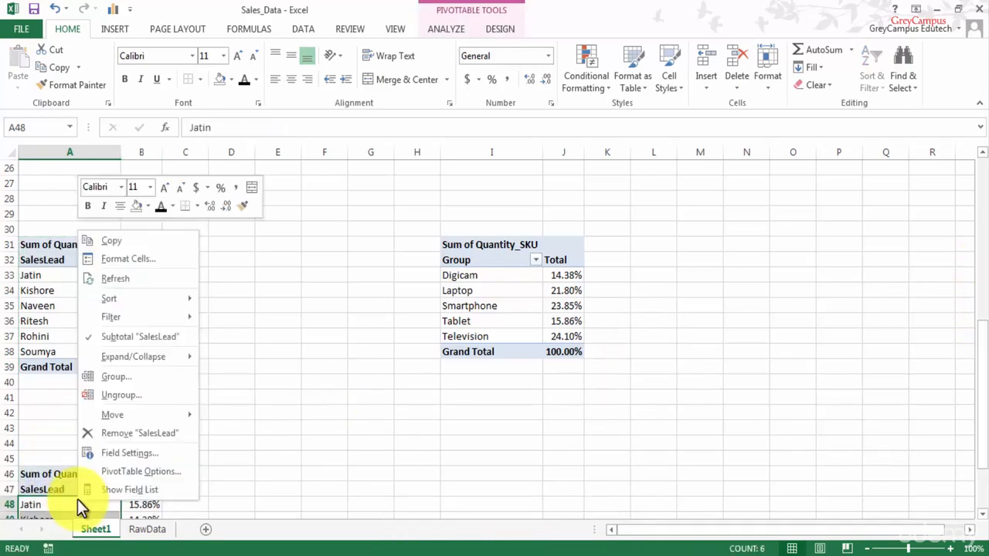
click(141, 490)
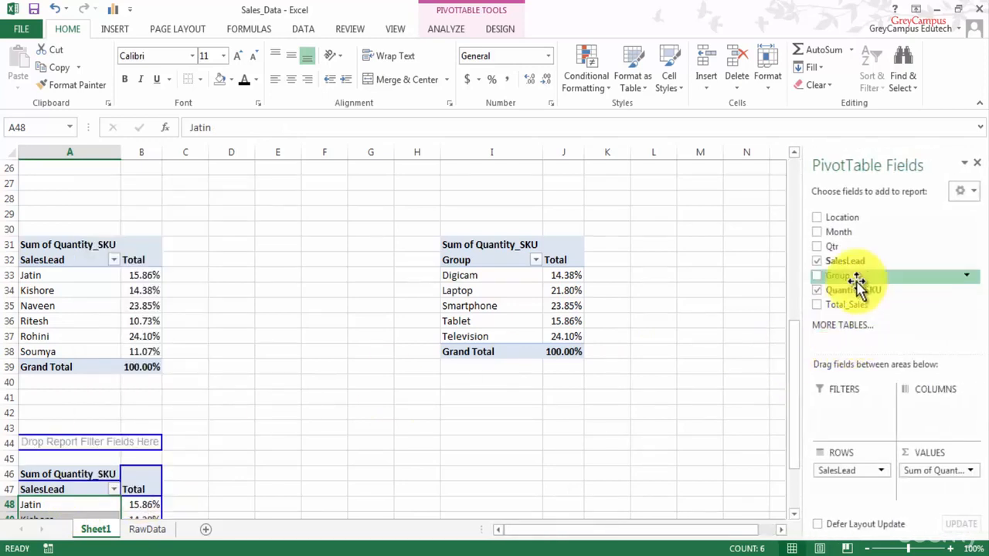
drag(827, 301, 923, 298)
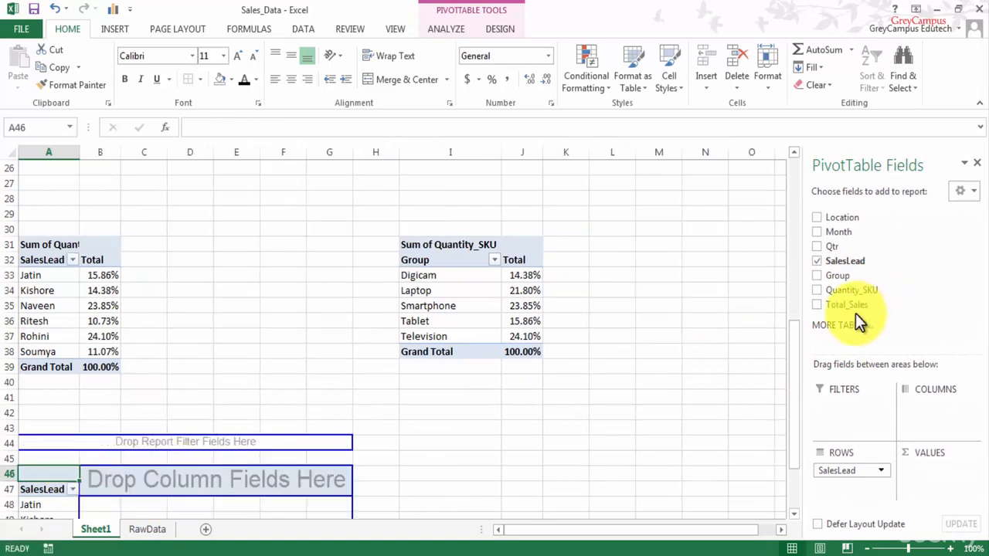
drag(852, 309, 268, 506)
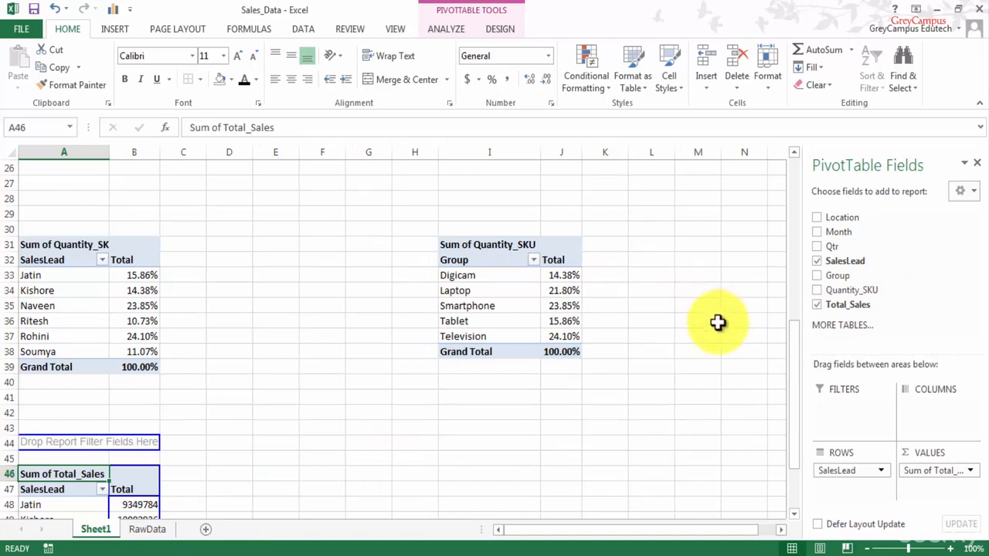
Step: Insert a 3-D Clustered Column PivotChart from the Total_Sales by SalesLead PivotTable
drag(794, 363, 796, 404)
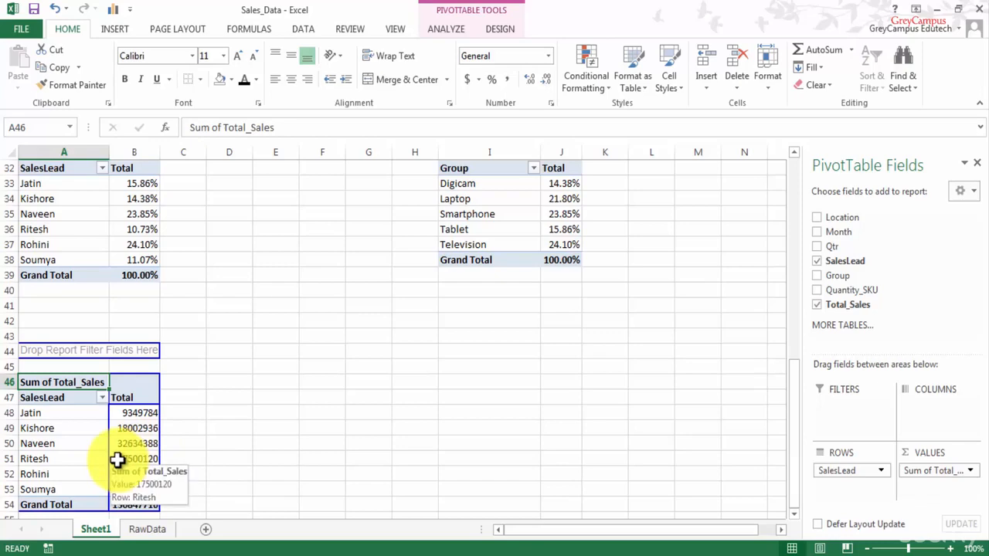
click(436, 29)
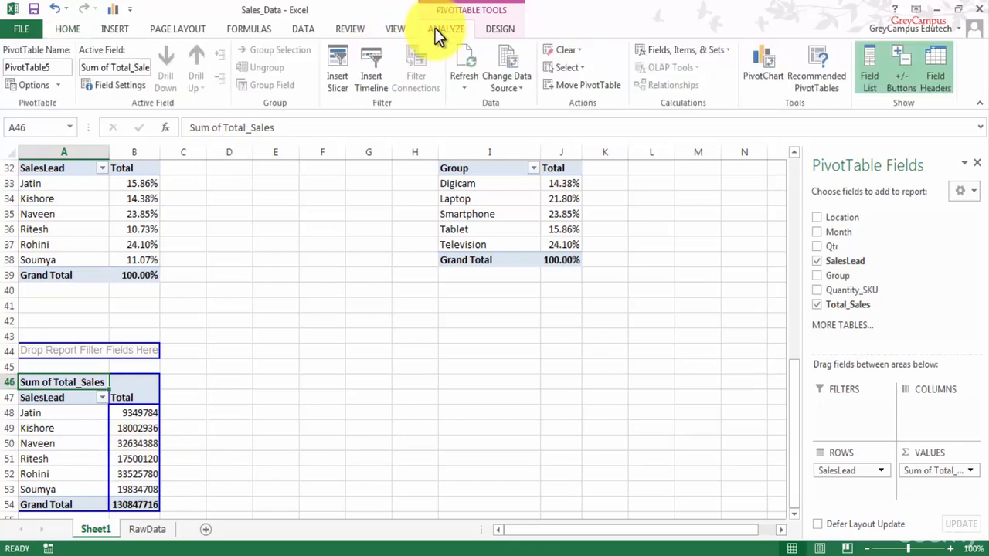
click(754, 54)
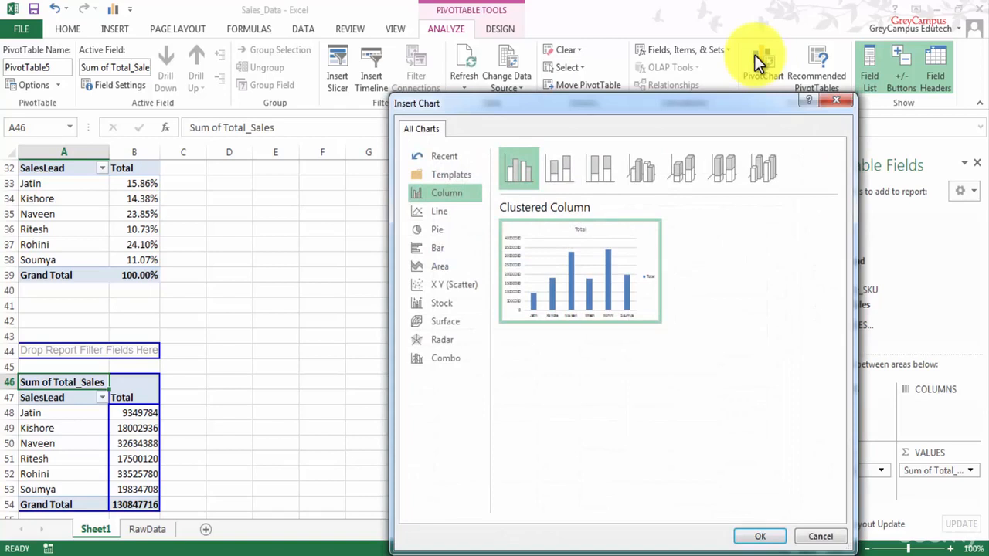
click(635, 175)
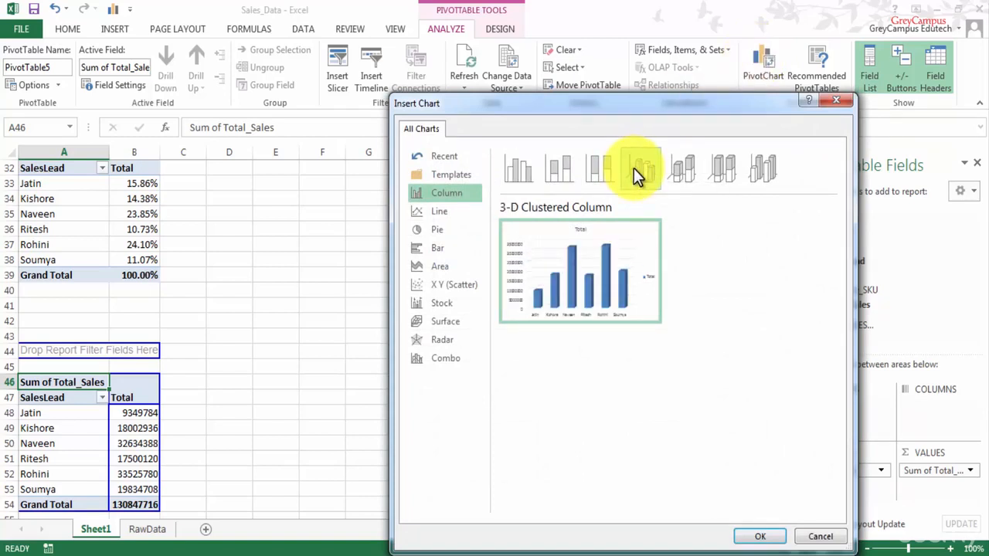
click(760, 539)
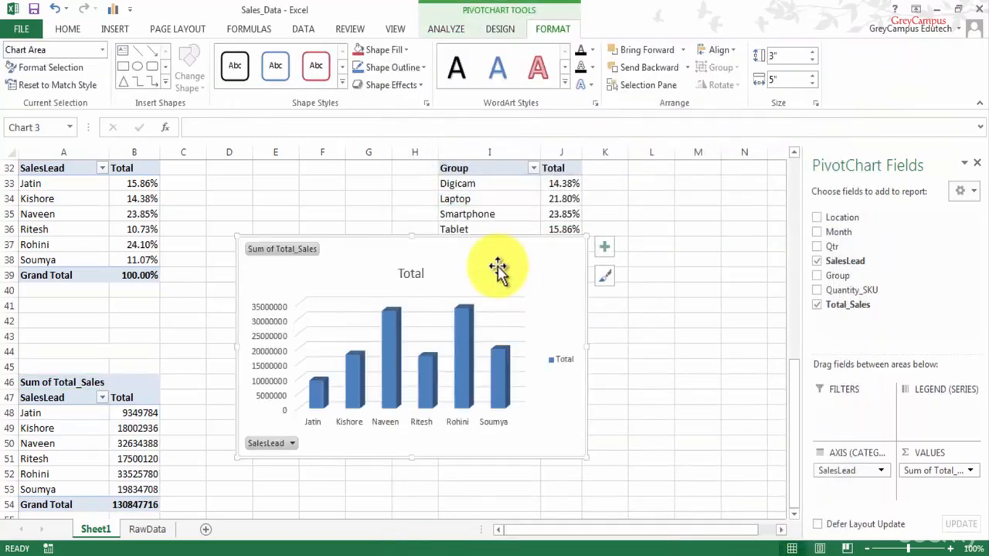
Step: Place the new column chart directly below the Lead Wise Quantity chart and widen it to 5.3" to match that chart's width
drag(427, 241, 405, 185)
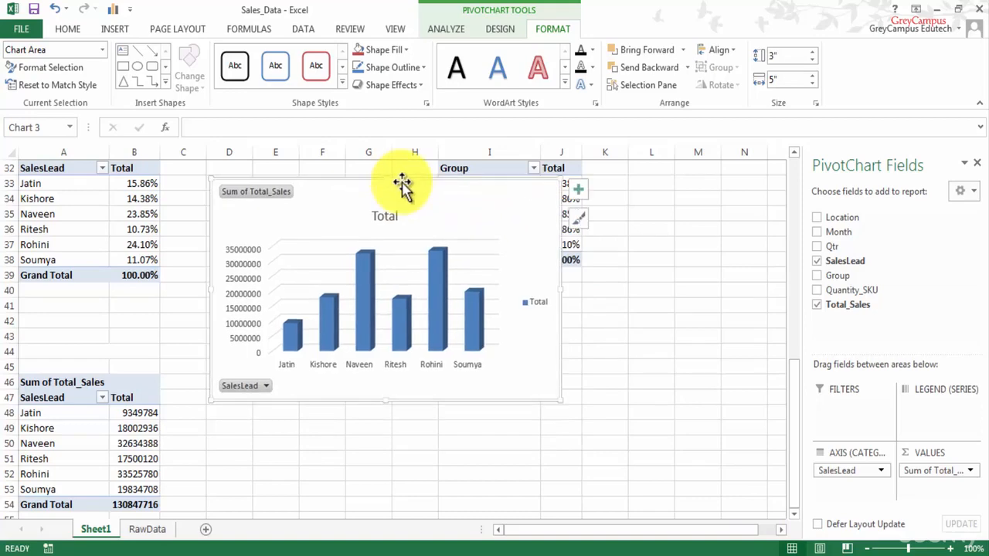
drag(793, 416, 788, 334)
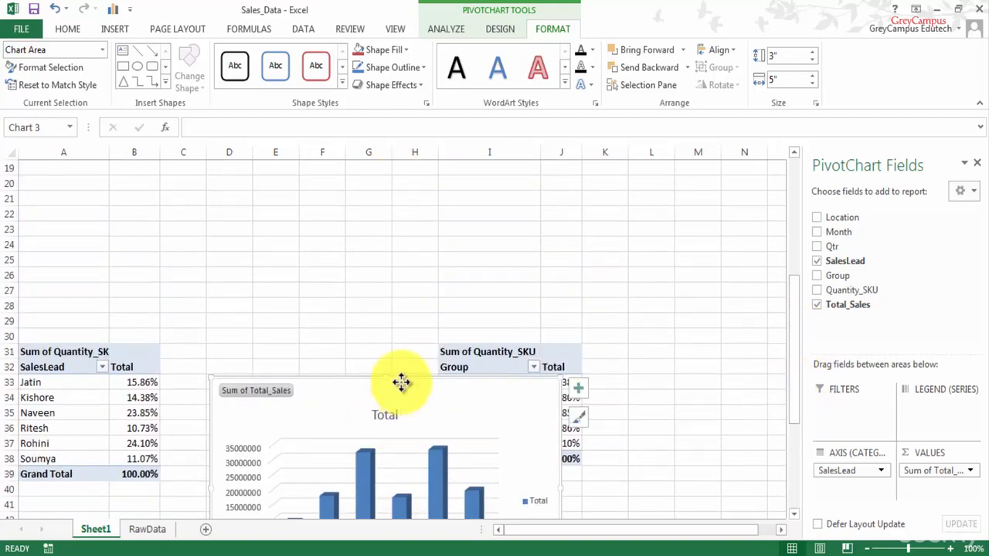
drag(400, 388, 228, 177)
drag(794, 302, 794, 241)
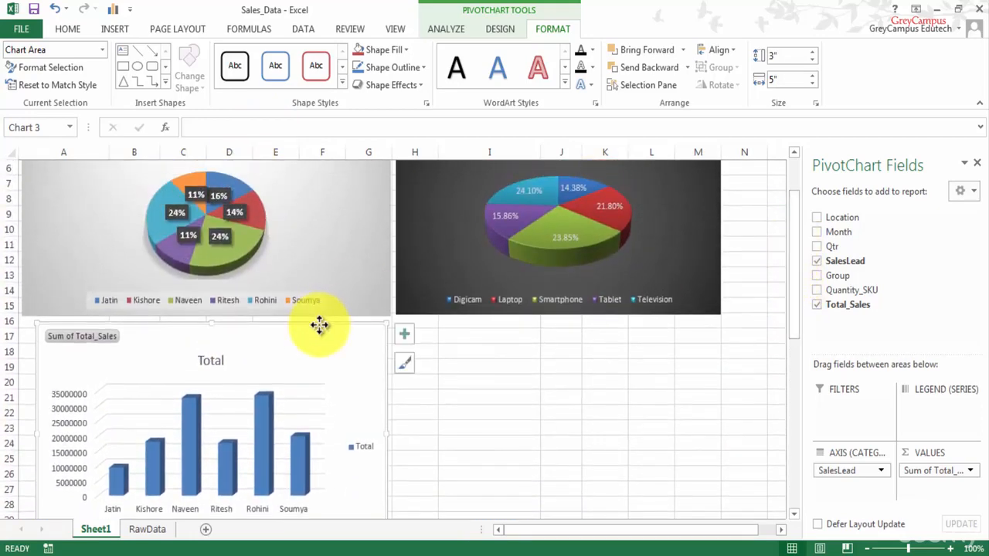
drag(319, 325, 305, 323)
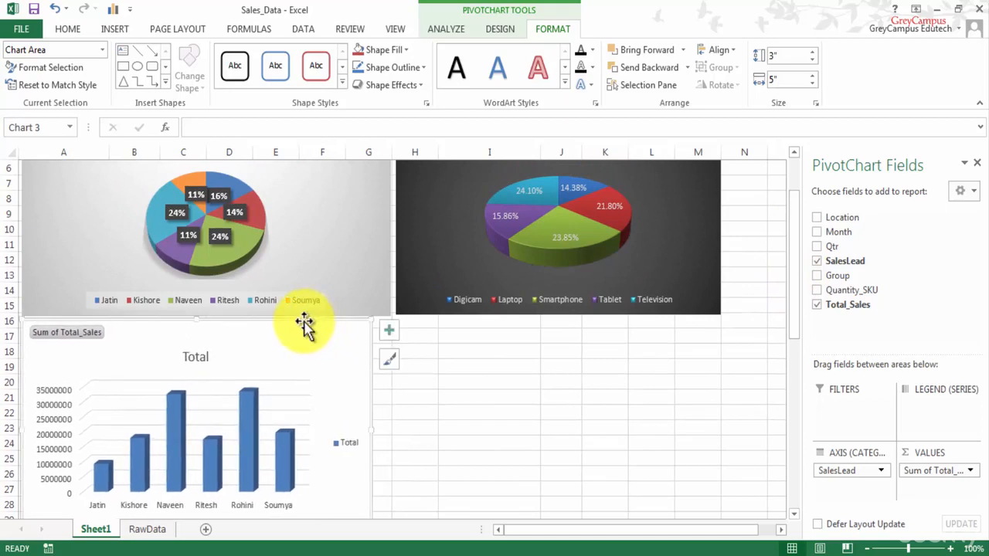
drag(370, 430, 388, 433)
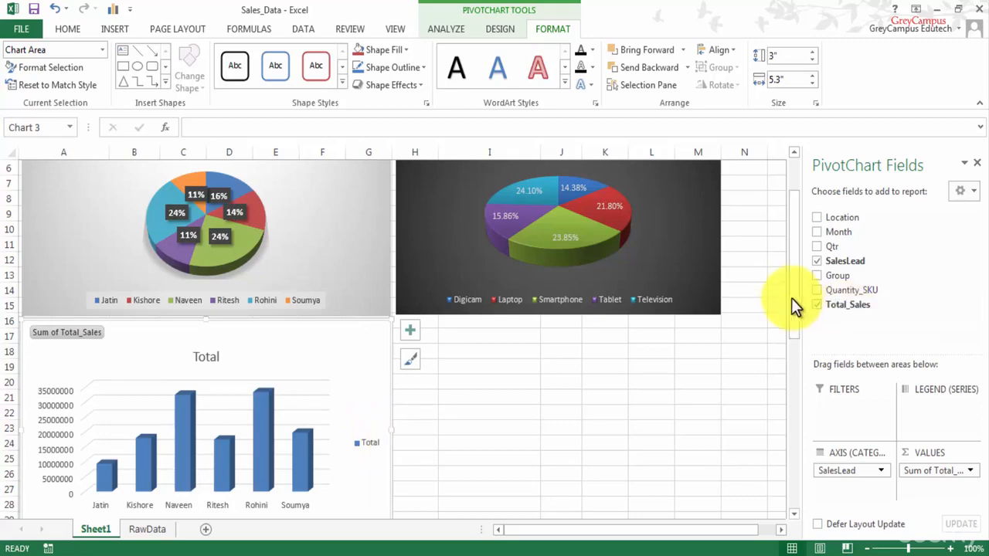
Step: Hide all field buttons on the total sales column chart
drag(791, 296, 794, 347)
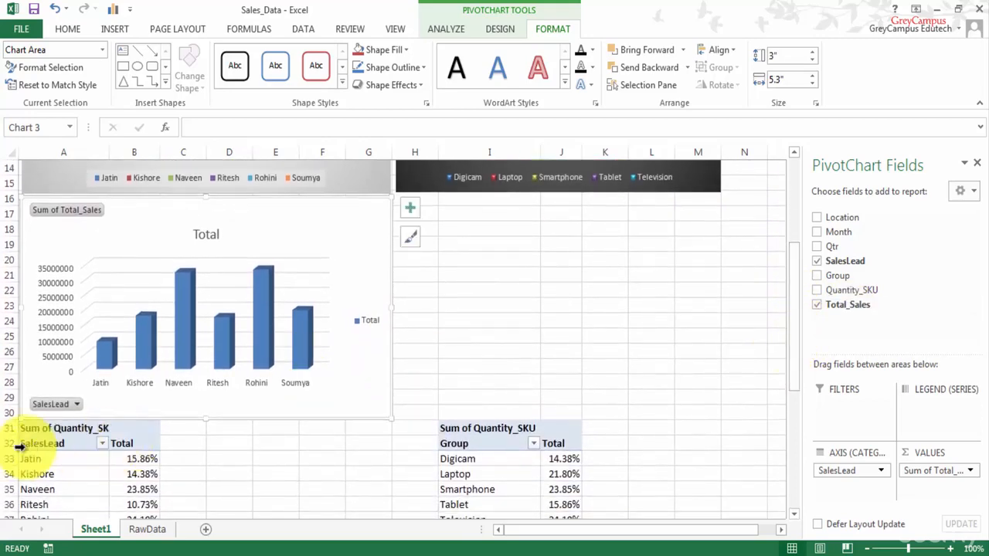
right_click(46, 405)
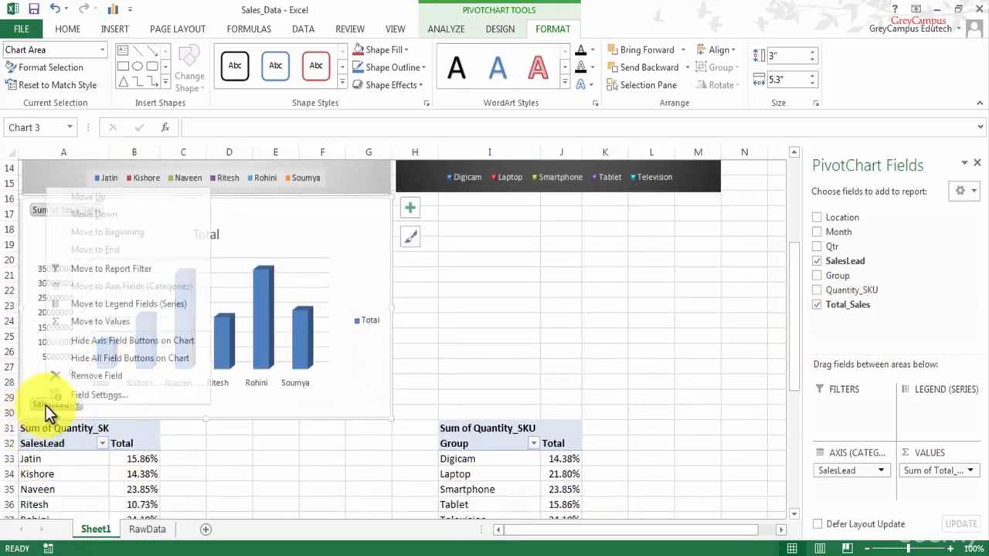
click(112, 357)
click(494, 320)
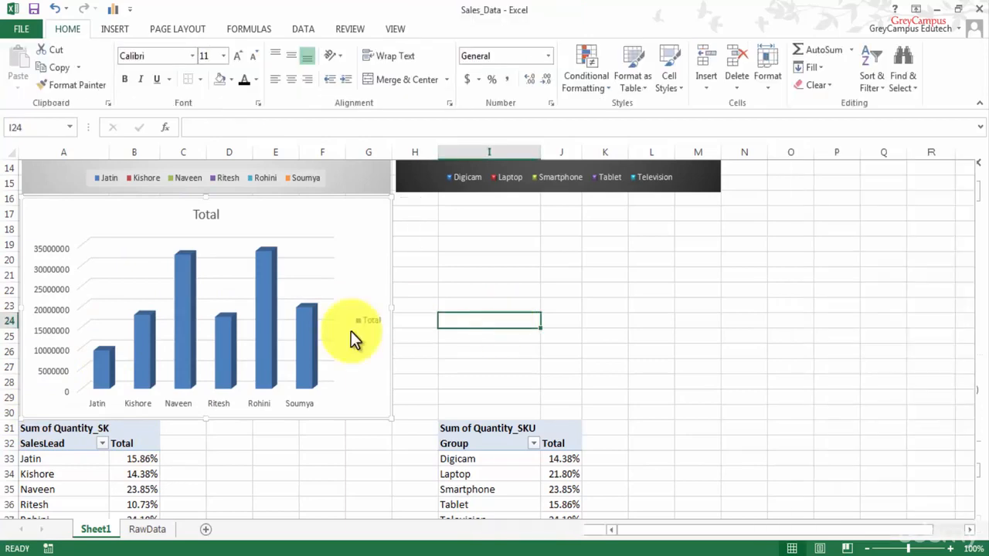
Step: Insert six blank rows at row 31 to push the PivotTables further below the column chart
click(6, 427)
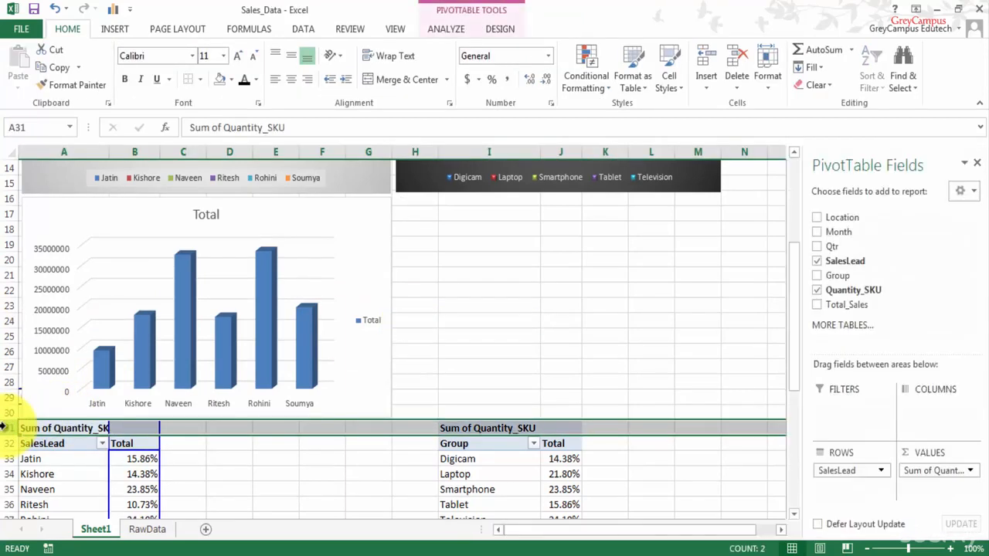
key(ctrl+shift+plus)
key(ctrl+shift+plus)
key(ctrl+shift+plus)
key(ctrl+shift+plus)
key(ctrl+shift+plus)
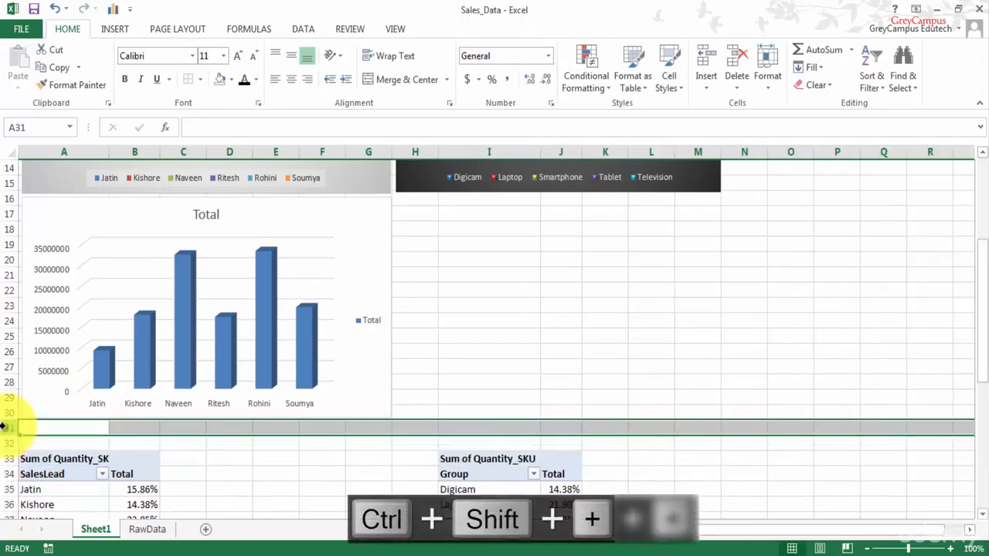
click(560, 322)
Step: Delete the Total legend from the sales column chart
drag(983, 351, 986, 280)
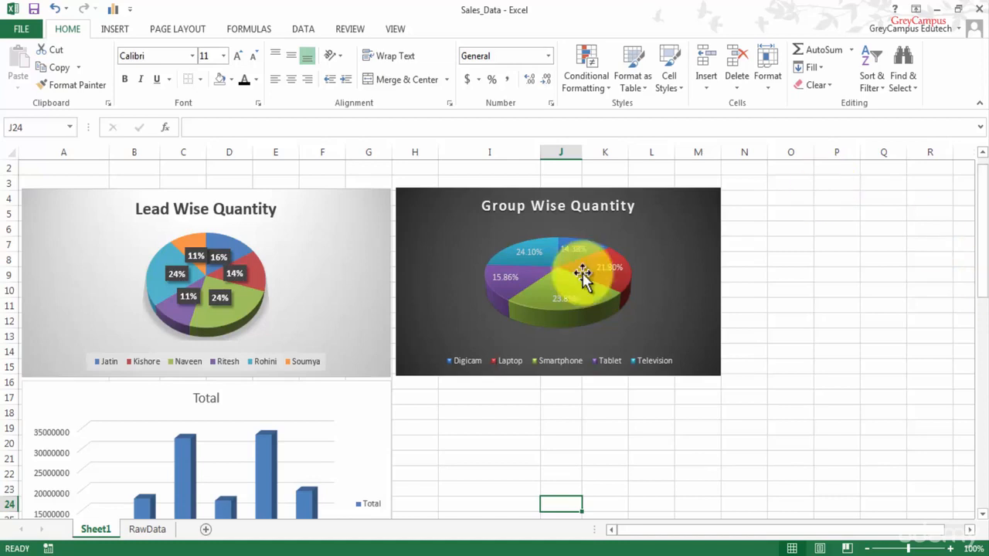
click(375, 395)
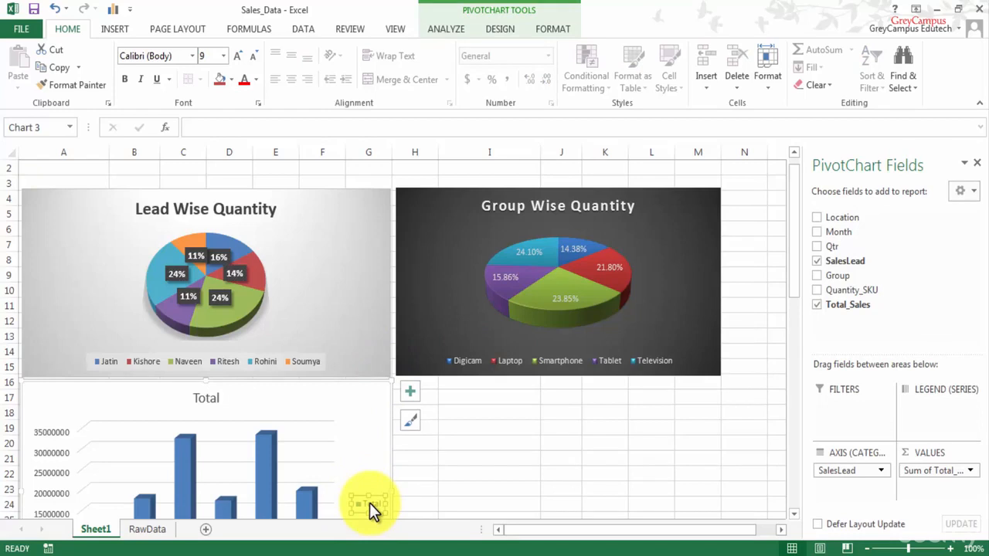
key(Delete)
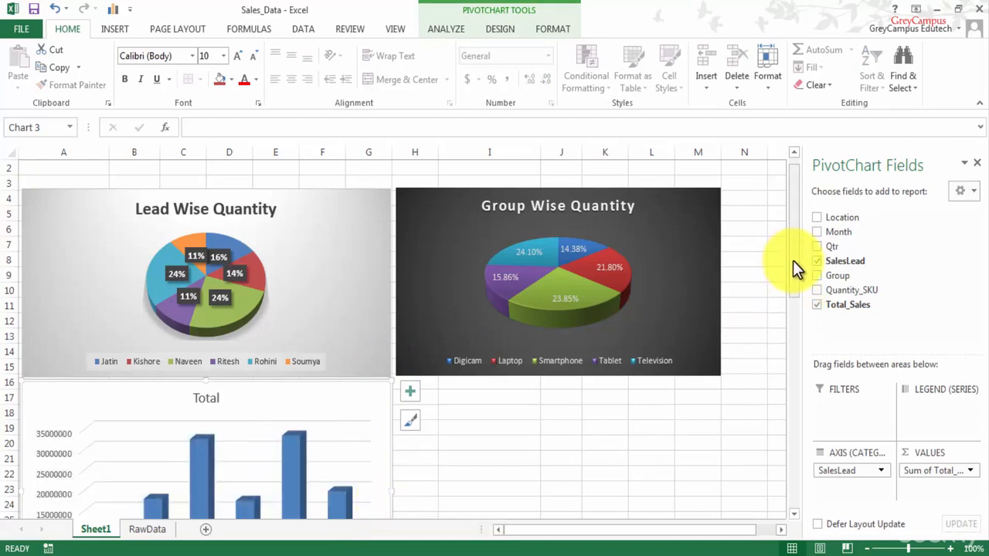
Step: Apply the grey gradient chart style with translucent blue columns to the sales column chart
mouse_move(796, 270)
mouse_down()
mouse_move(796, 304)
mouse_move(795, 253)
mouse_up()
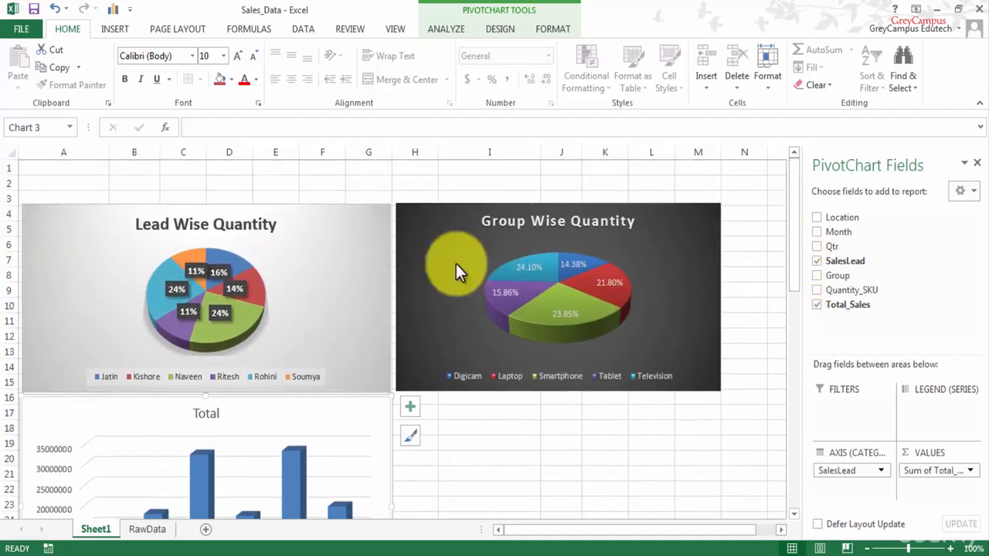
click(499, 29)
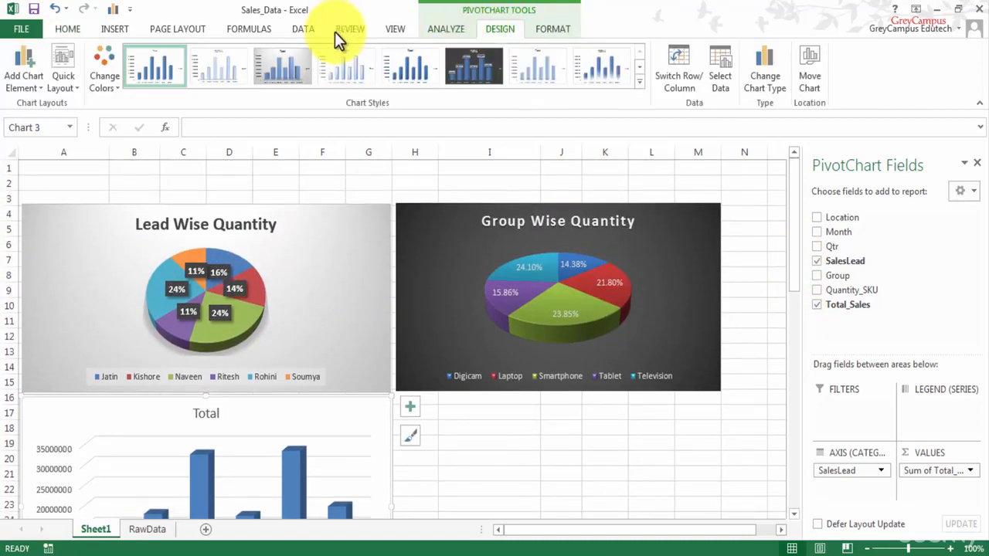
click(657, 410)
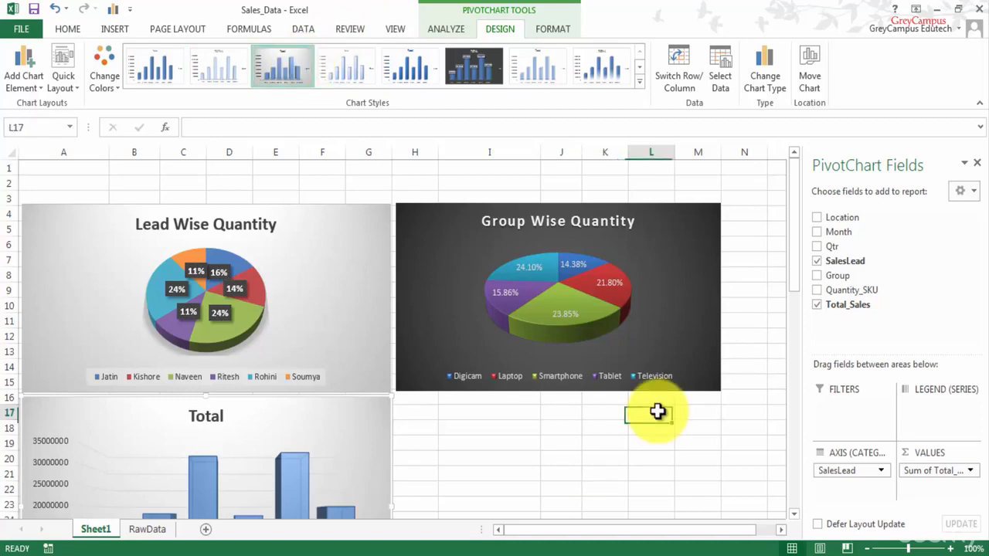
Step: Change the column chart's title to "Lead Wise Total Sales"
drag(984, 269, 982, 305)
click(207, 267)
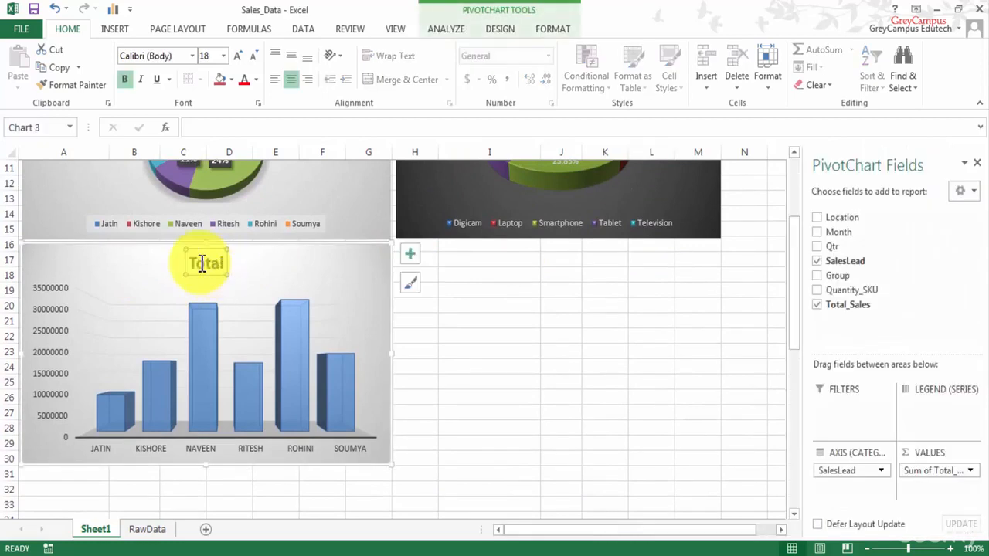
text(Le)
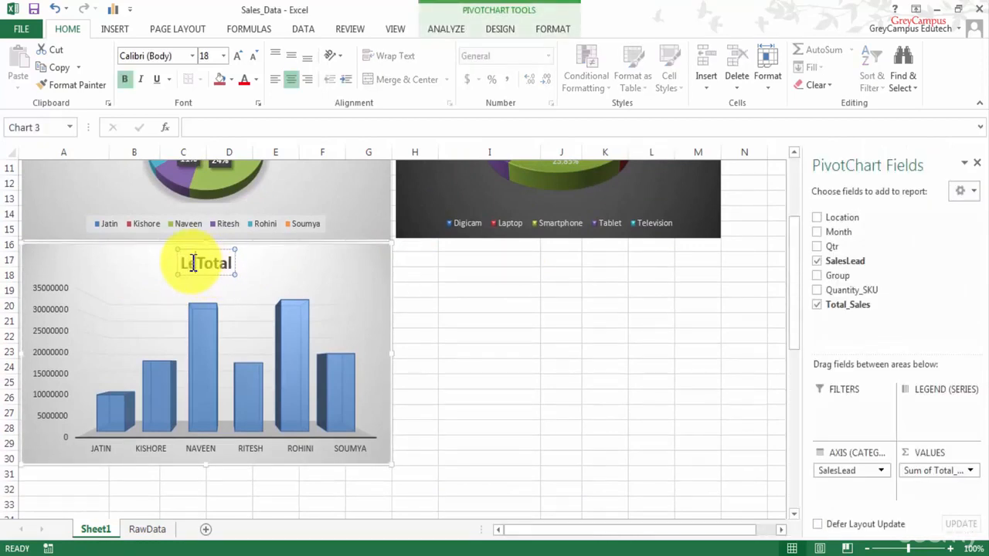
text(ad Wis)
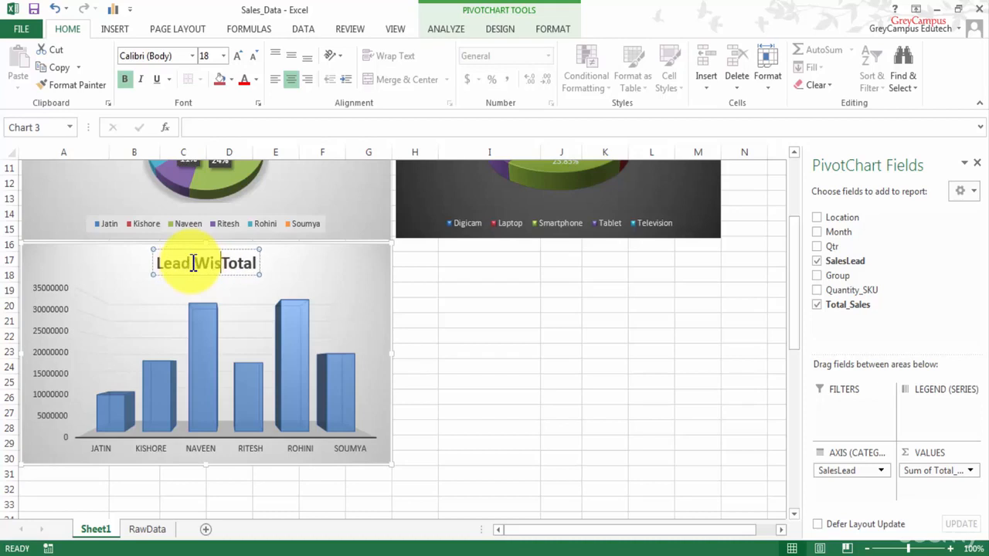
text(e Total)
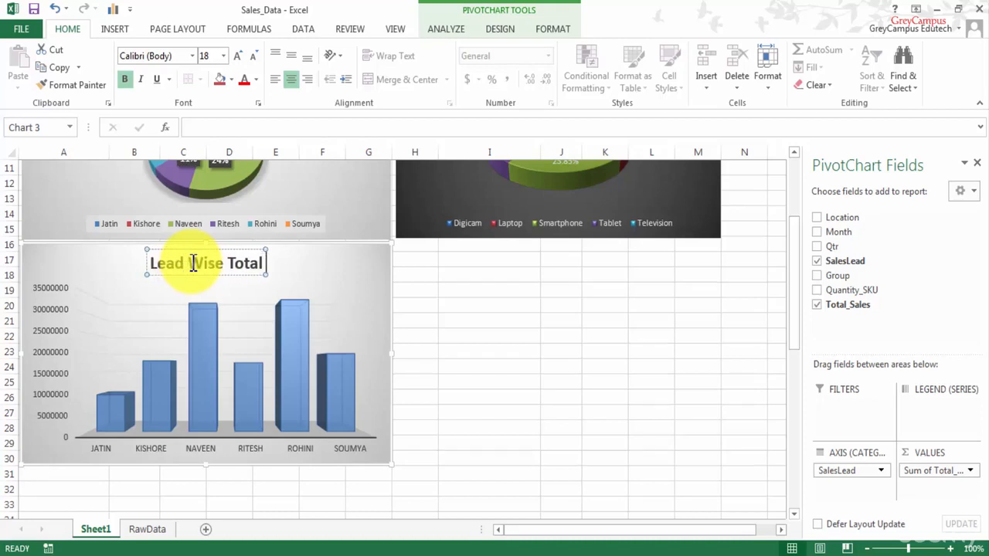
text( Sales)
click(466, 303)
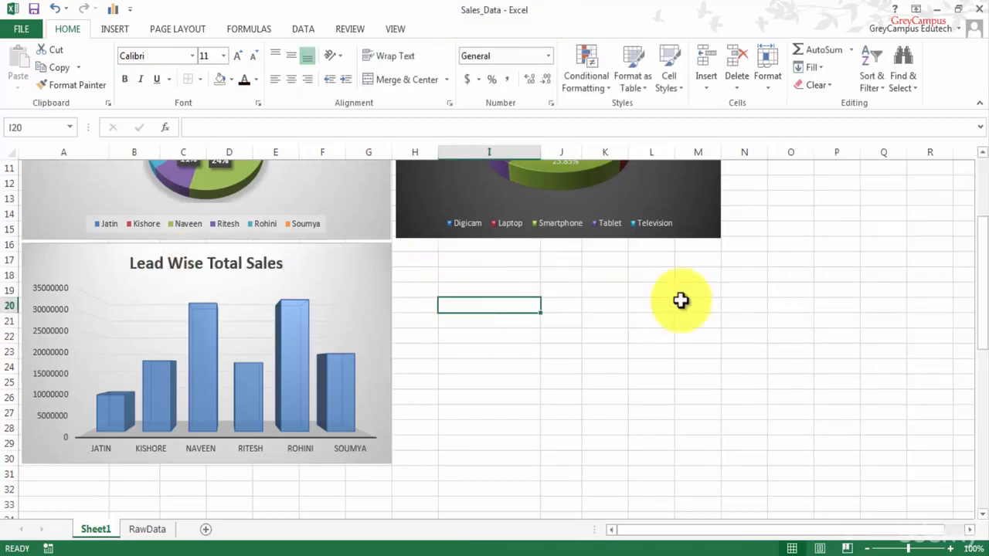
Step: Duplicate the Sum of Total_Sales PivotTable by copying A50:B60 to cell I49
drag(978, 265, 982, 432)
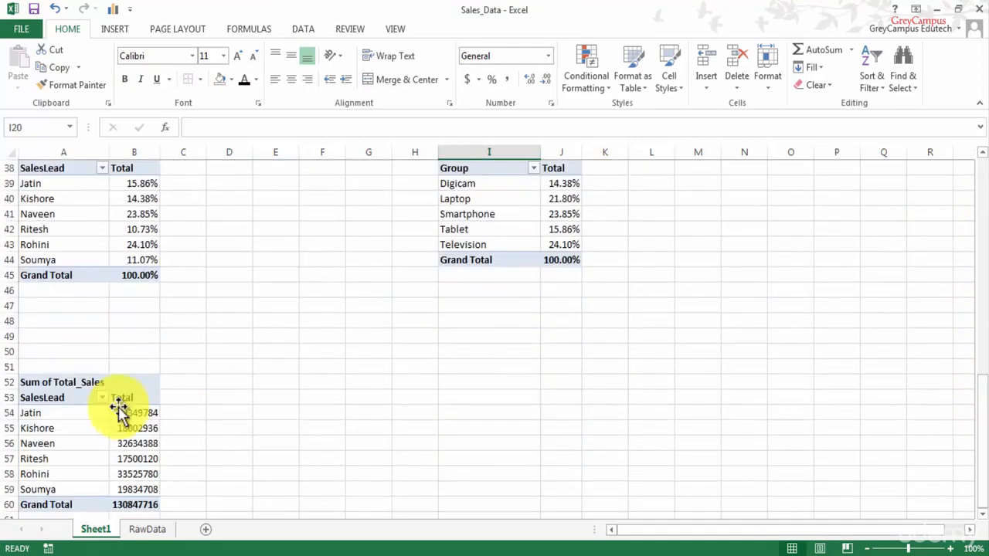
click(49, 382)
click(63, 350)
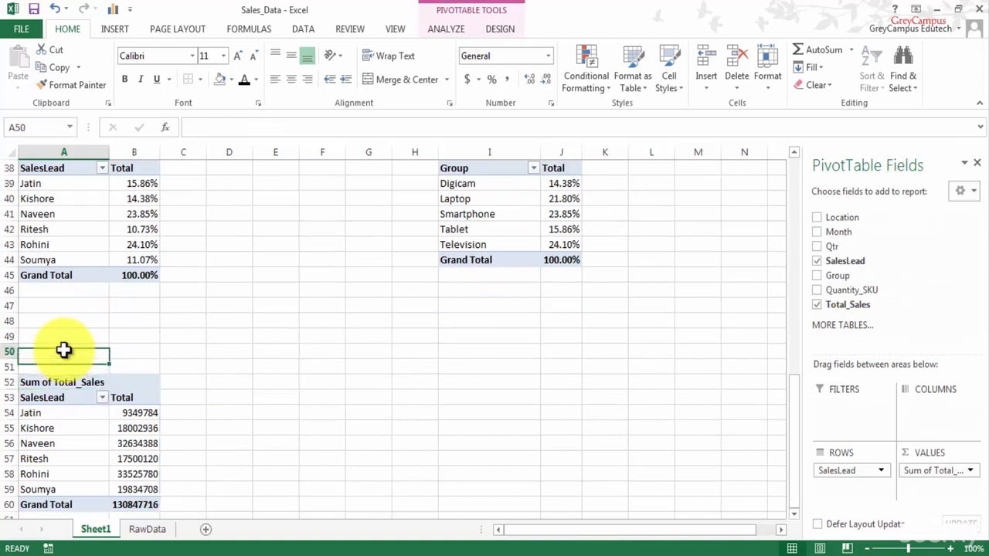
shift+click(143, 503)
key(ctrl+c)
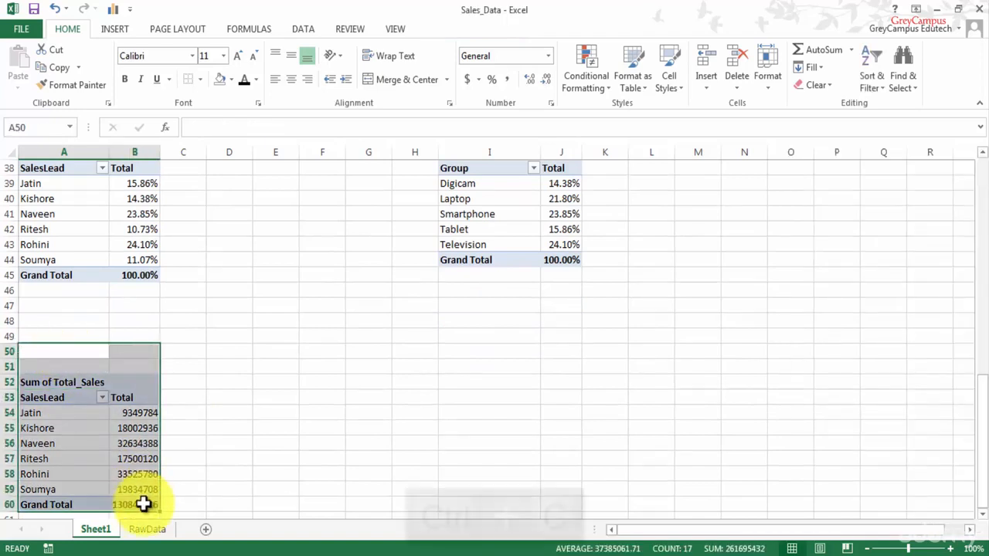
click(447, 330)
key(ctrl+v)
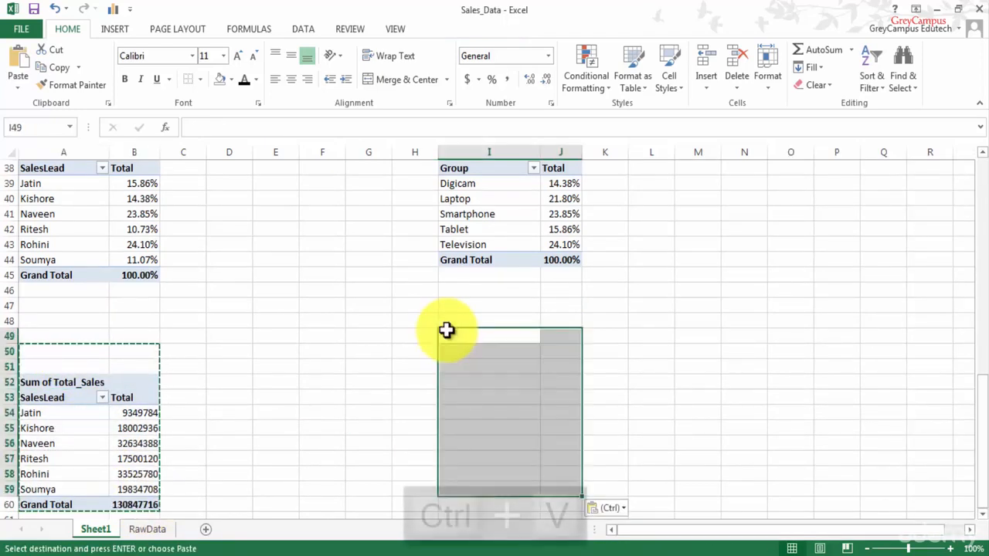
click(505, 408)
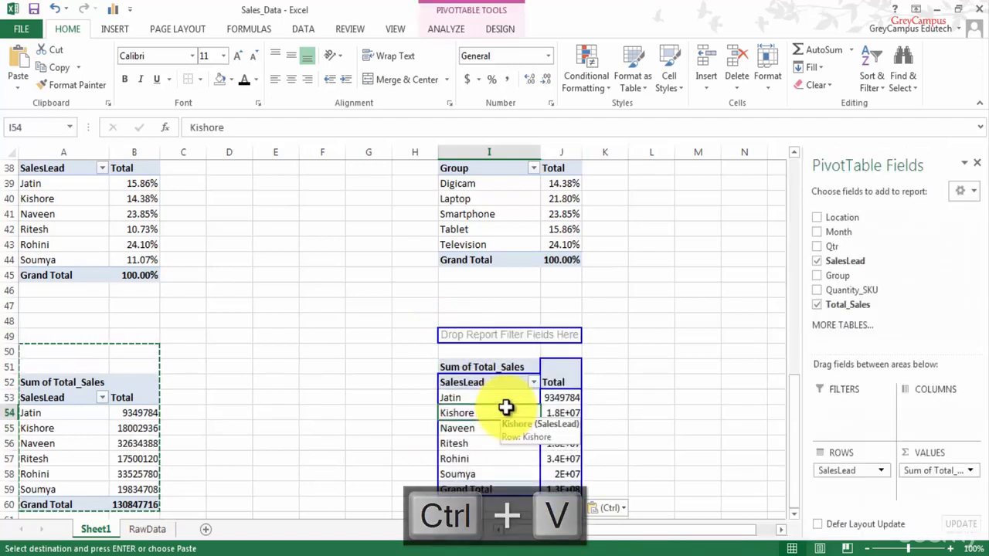
key(Escape)
Step: Widen column J to fit the sales figures and replace SalesLead with Group as the copied PivotTable's row field
drag(582, 150, 593, 150)
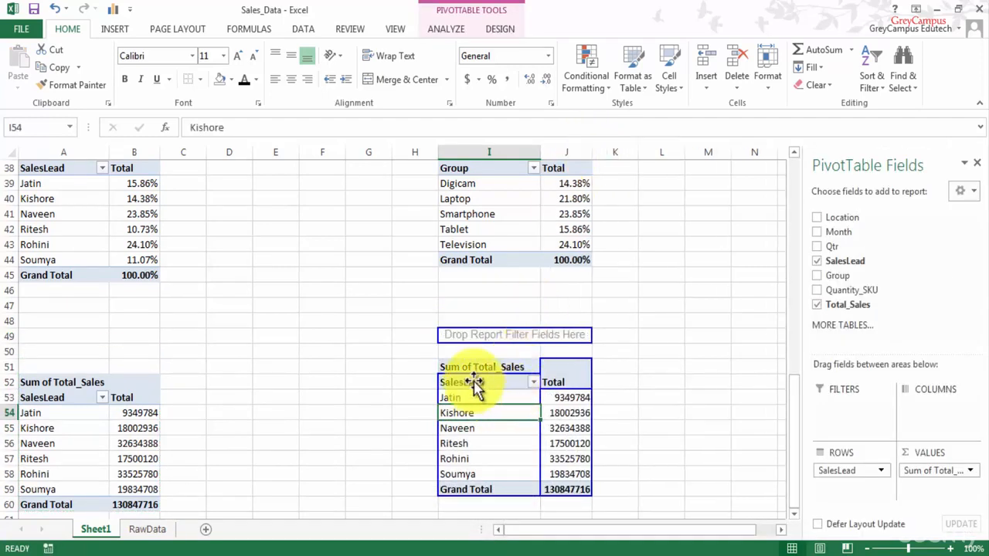
mouse_move(474, 384)
mouse_down()
mouse_move(873, 280)
mouse_move(901, 286)
mouse_move(856, 281)
mouse_move(854, 301)
mouse_move(850, 250)
mouse_move(855, 283)
mouse_move(843, 276)
mouse_move(624, 327)
mouse_move(496, 393)
mouse_move(490, 386)
mouse_up()
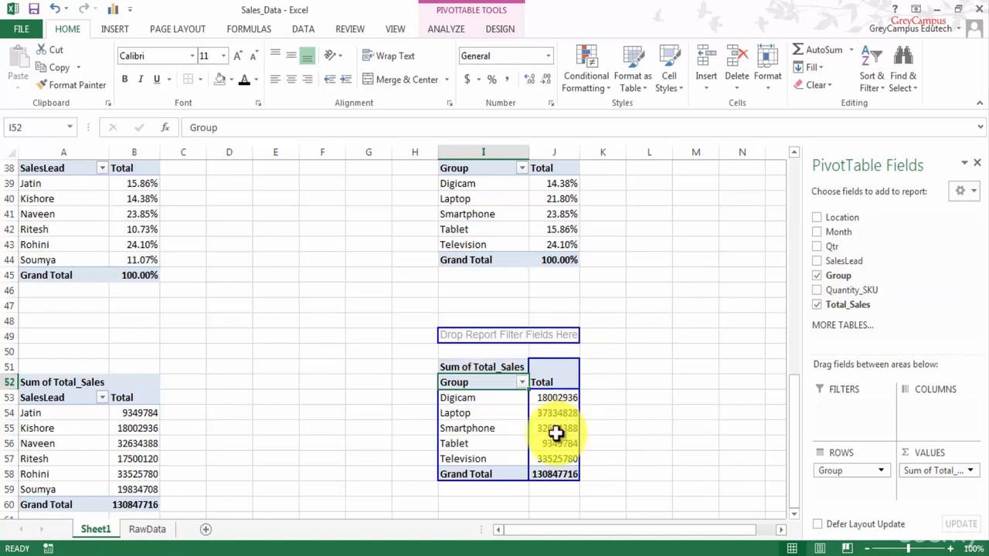
Step: Insert a 3-D Clustered Column PivotChart from the group-wise total sales PivotTable
click(447, 28)
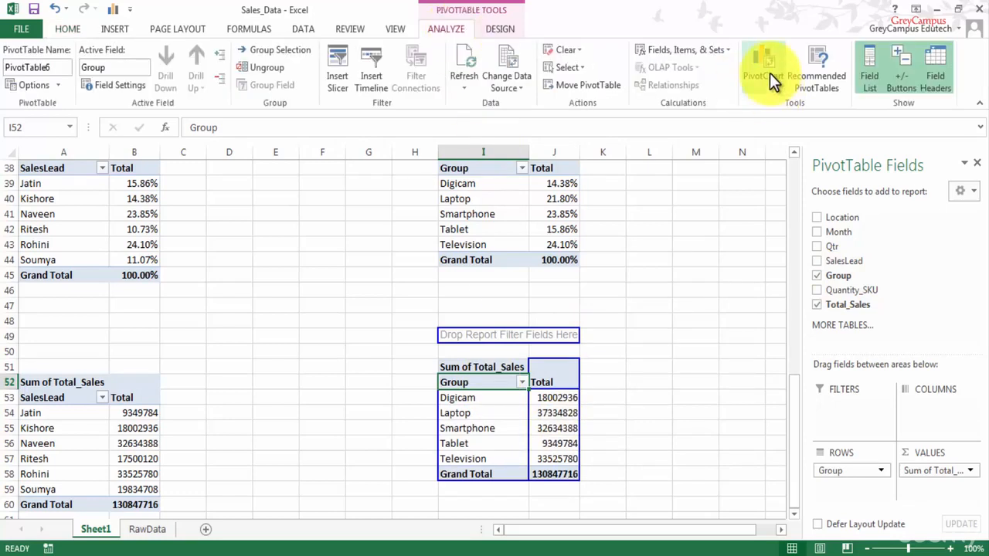
click(770, 73)
click(638, 171)
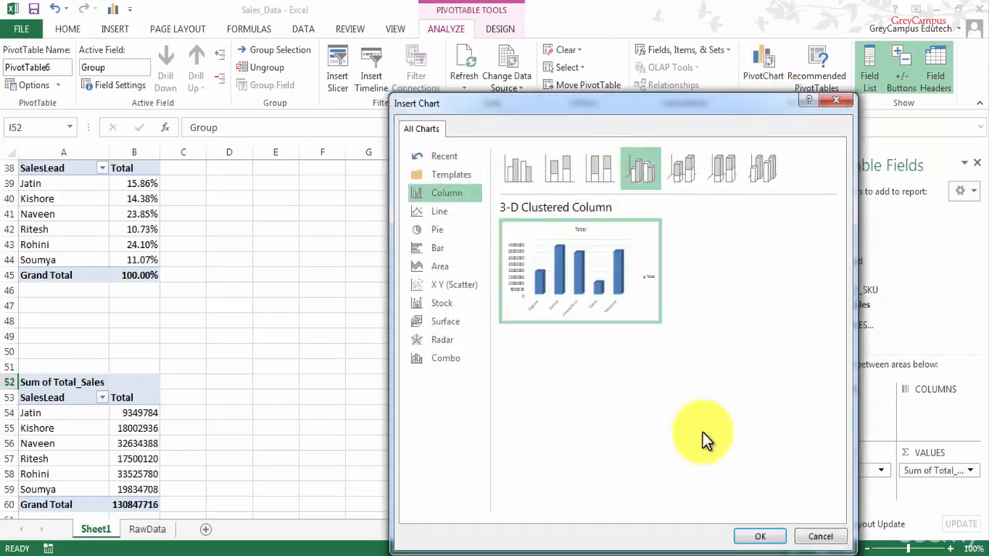
click(748, 538)
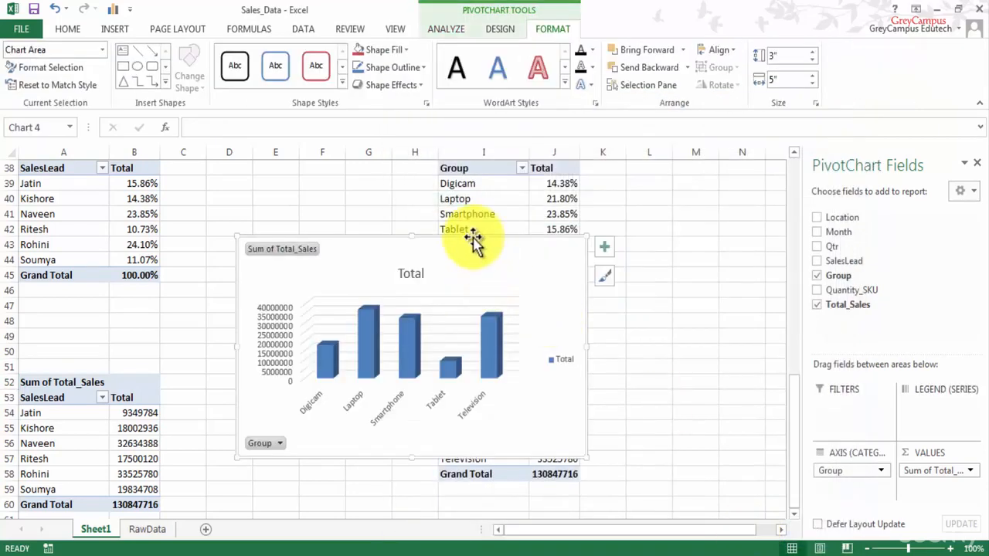
Step: Place the new chart directly below the Group Wise Quantity pie chart and resize it to about 2.96" high by 4.66" wide
drag(396, 240, 401, 183)
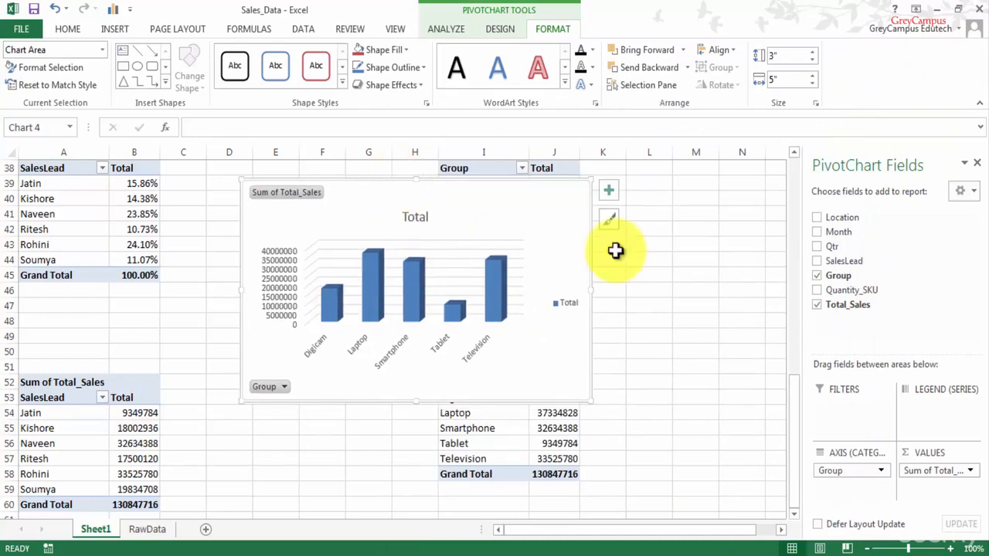
drag(797, 455, 789, 359)
drag(368, 435, 525, 197)
drag(795, 326, 799, 194)
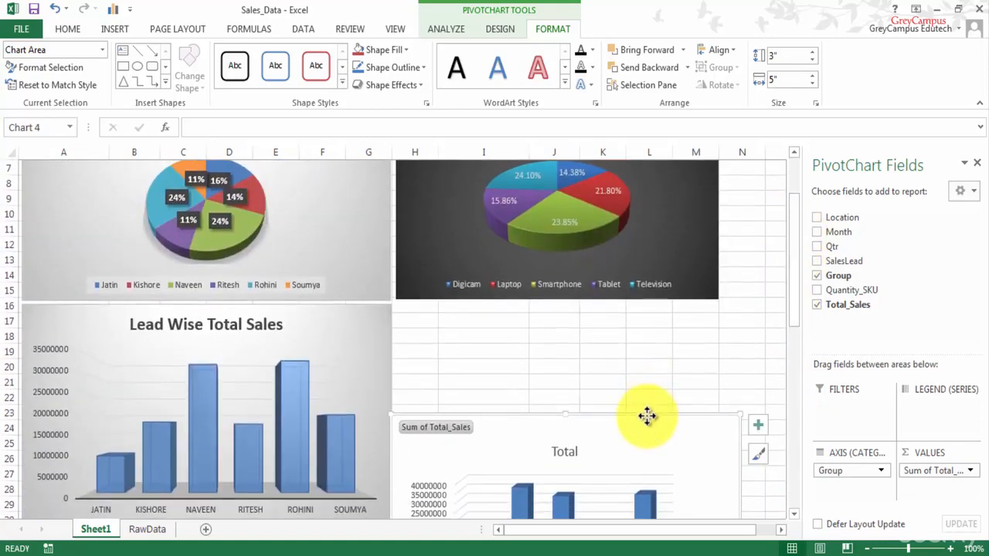
drag(647, 416, 652, 310)
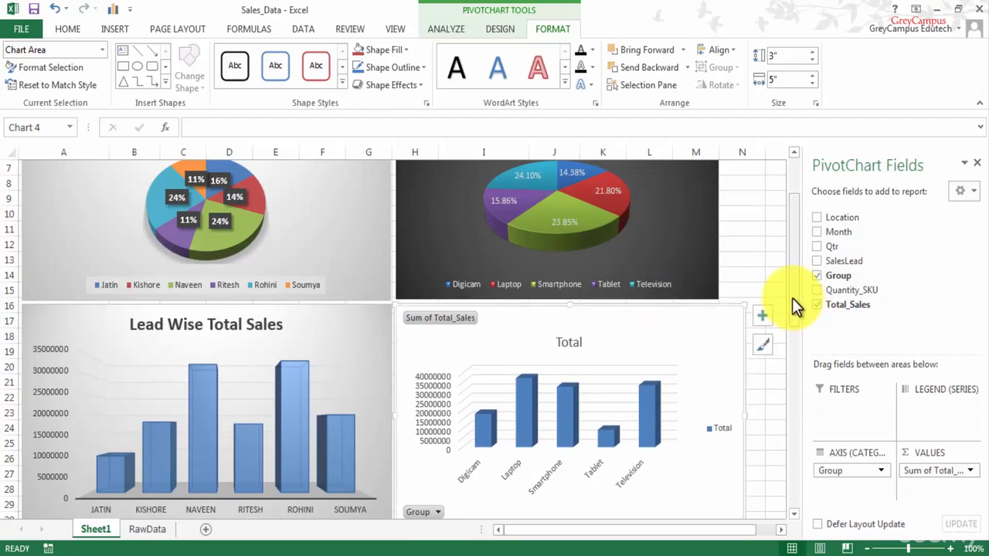
scroll(792, 301, down, 2)
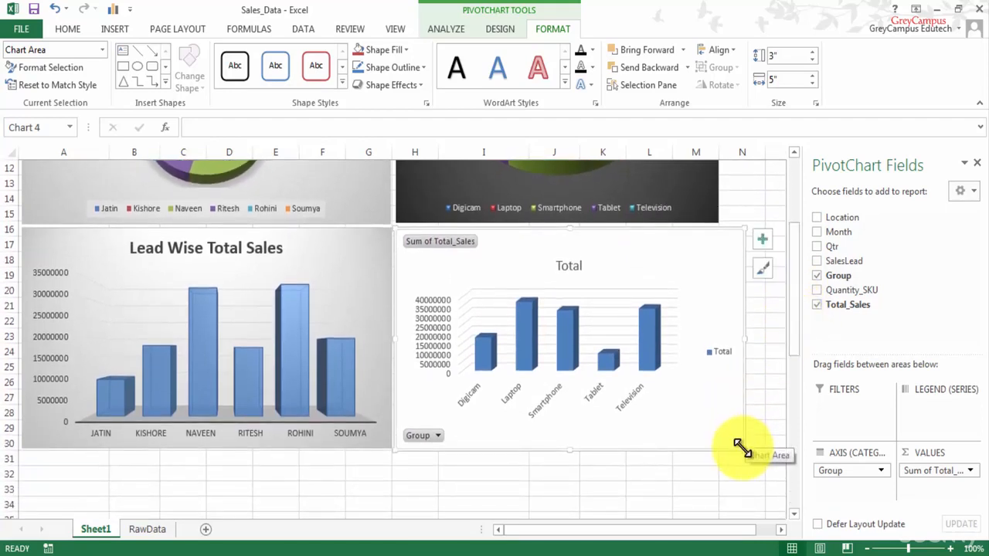
drag(742, 449, 718, 446)
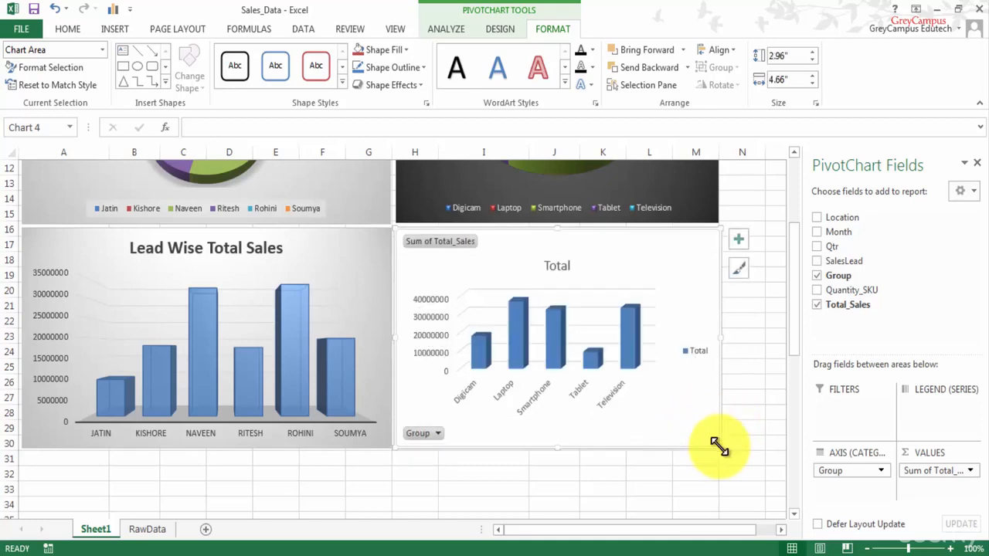
Step: Delete the Total legend and hide all field buttons on the group sales column chart
click(700, 349)
key(Delete)
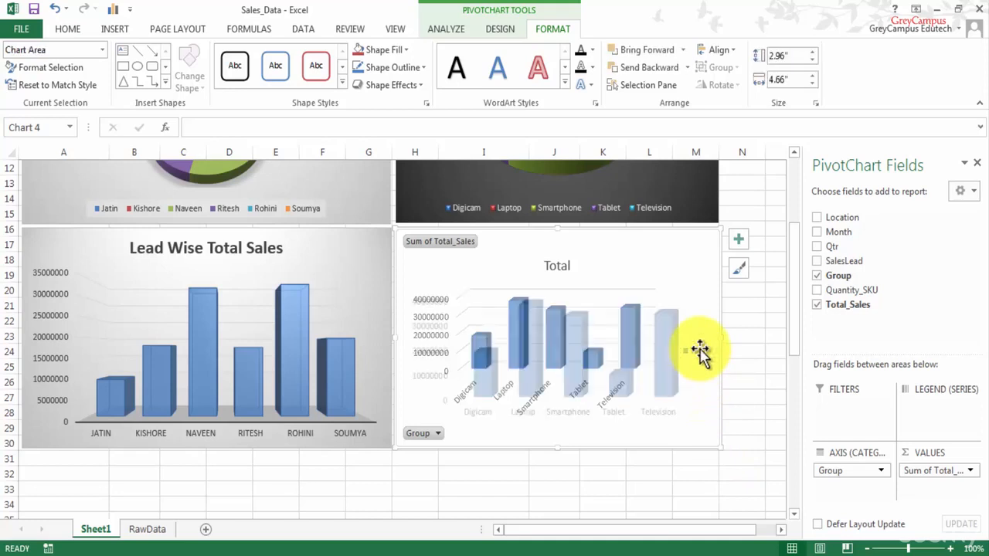
right_click(424, 431)
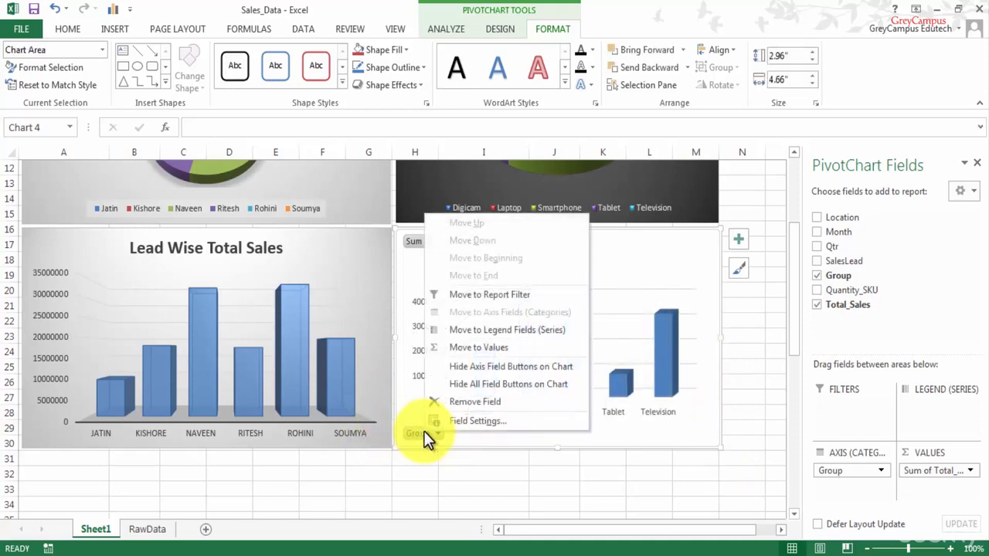
click(469, 380)
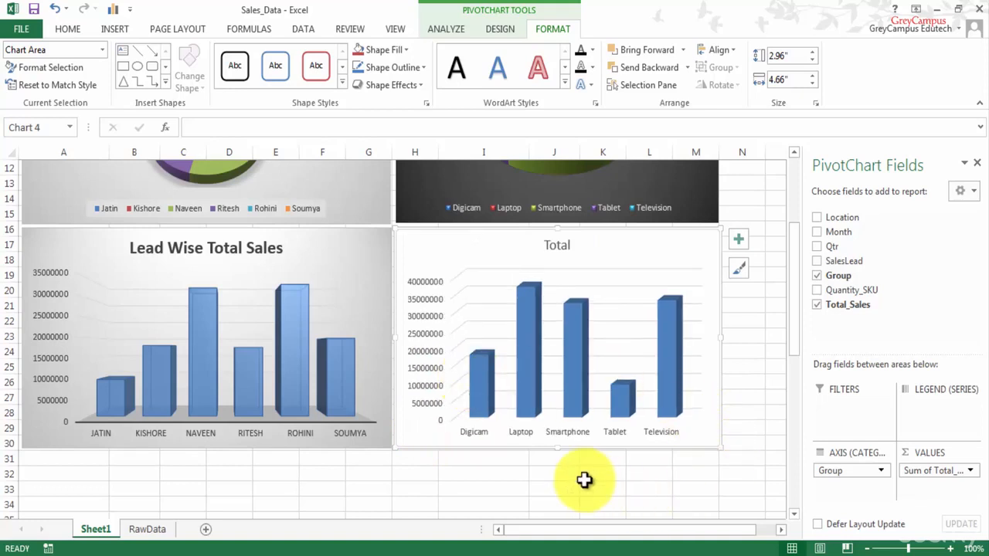
Step: Apply the dark grey chart style with boxed data labels to the group sales column chart
click(495, 28)
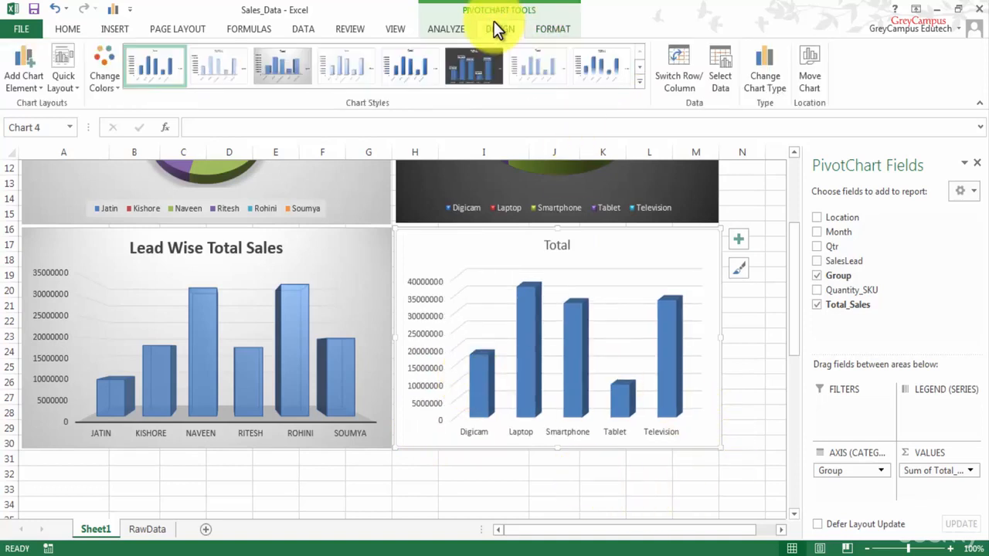
click(475, 71)
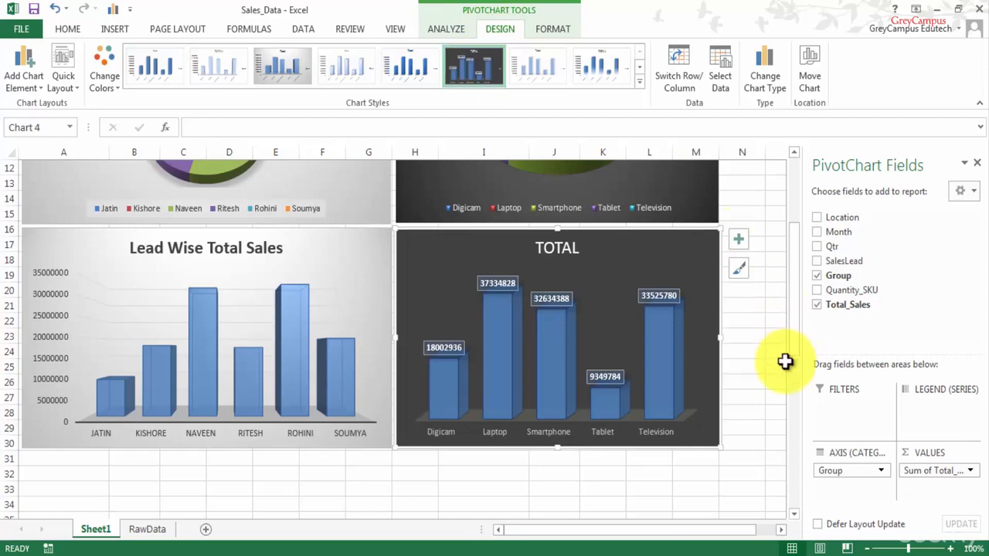
click(762, 380)
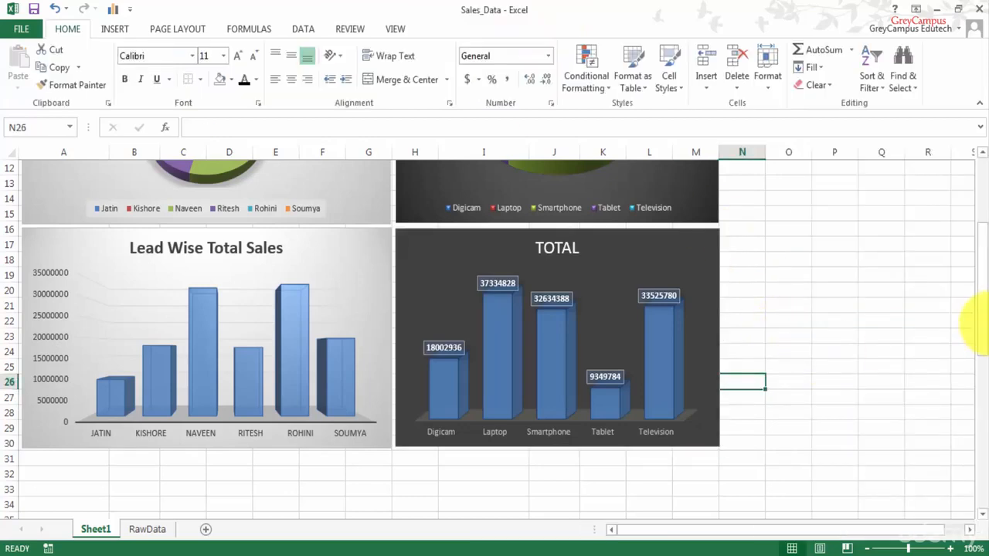
Step: Hide the gridlines on Sheet1
drag(982, 324, 976, 294)
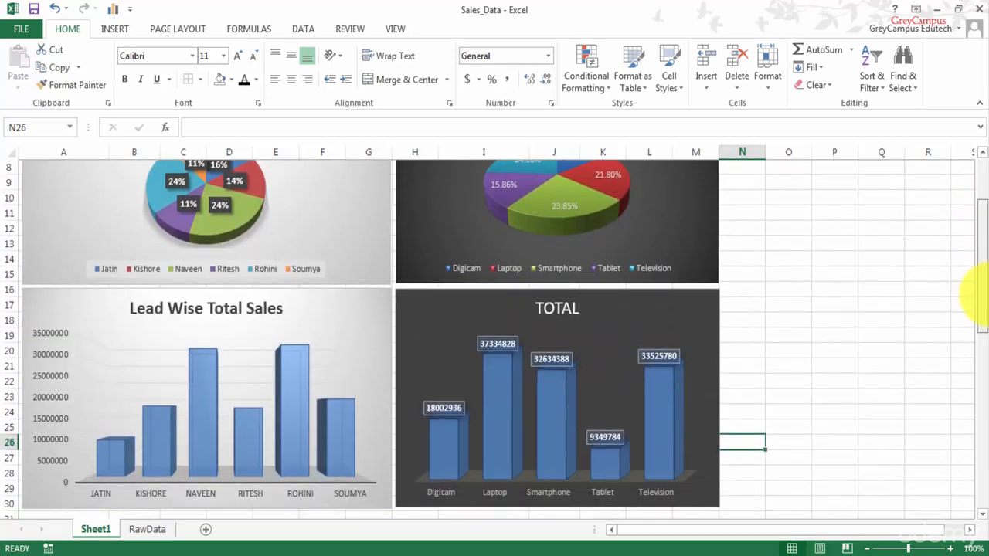
drag(977, 293, 987, 243)
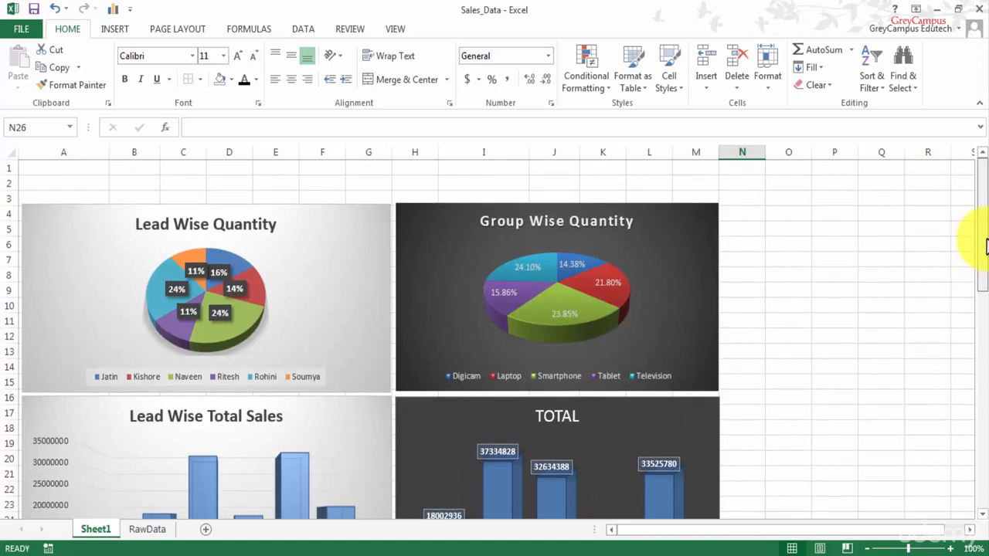
click(388, 29)
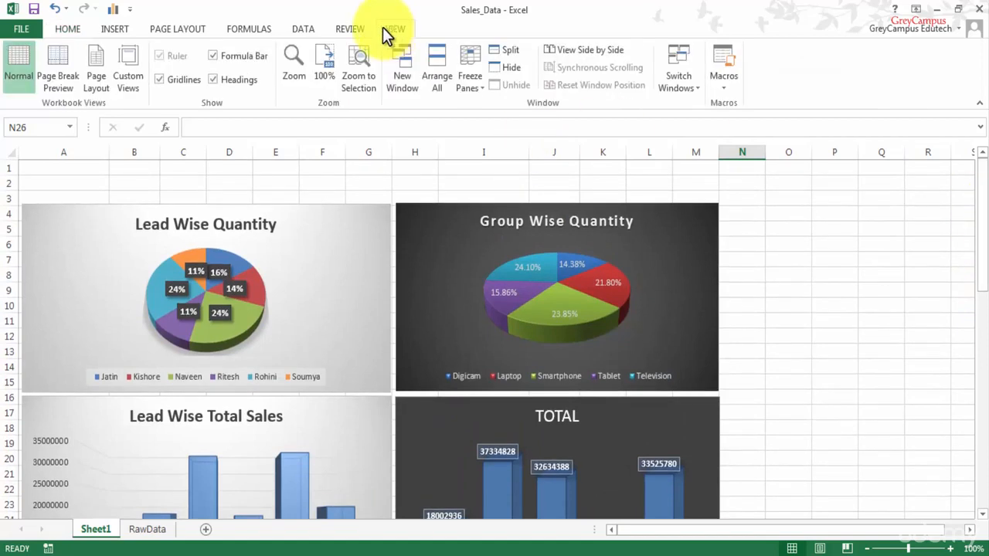
click(159, 79)
click(817, 274)
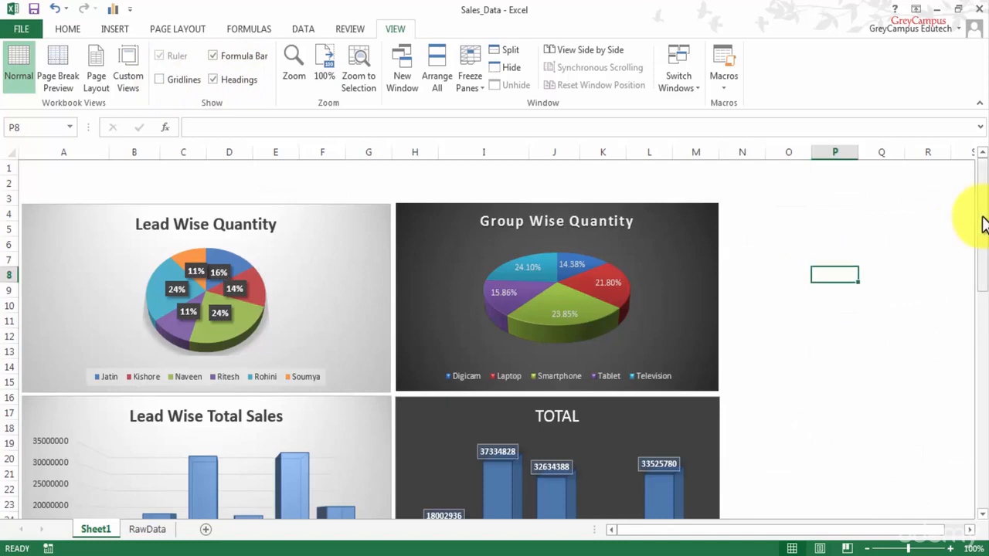
Step: Zoom the worksheet out to 80% to fit the four dashboard charts on screen
mouse_move(983, 218)
mouse_down()
mouse_move(975, 271)
mouse_move(975, 218)
mouse_move(985, 234)
mouse_up()
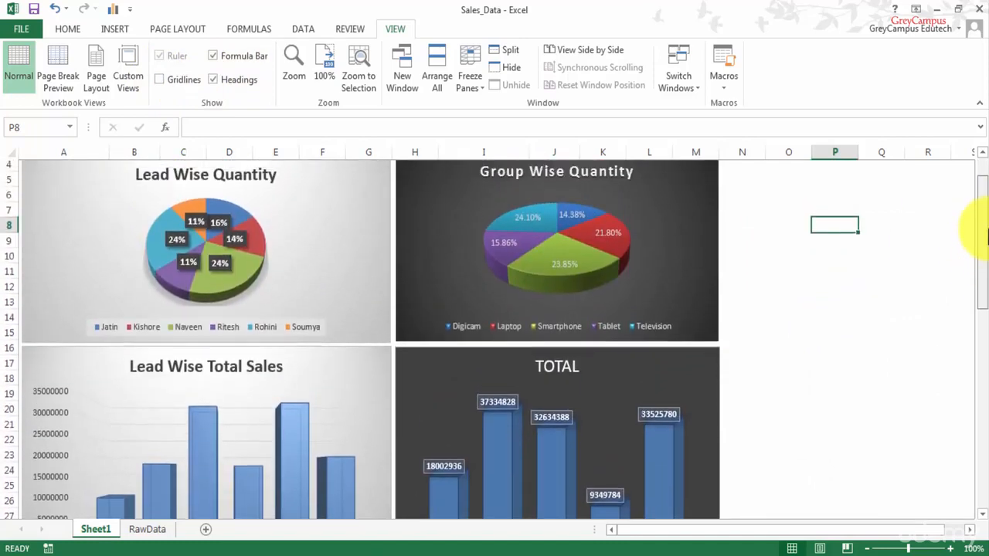
click(867, 550)
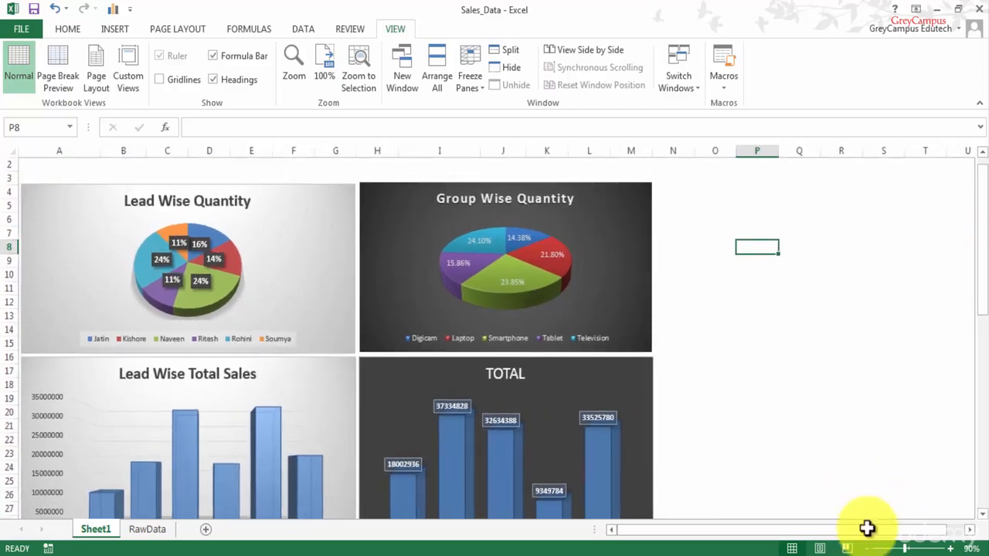
drag(985, 298, 985, 298)
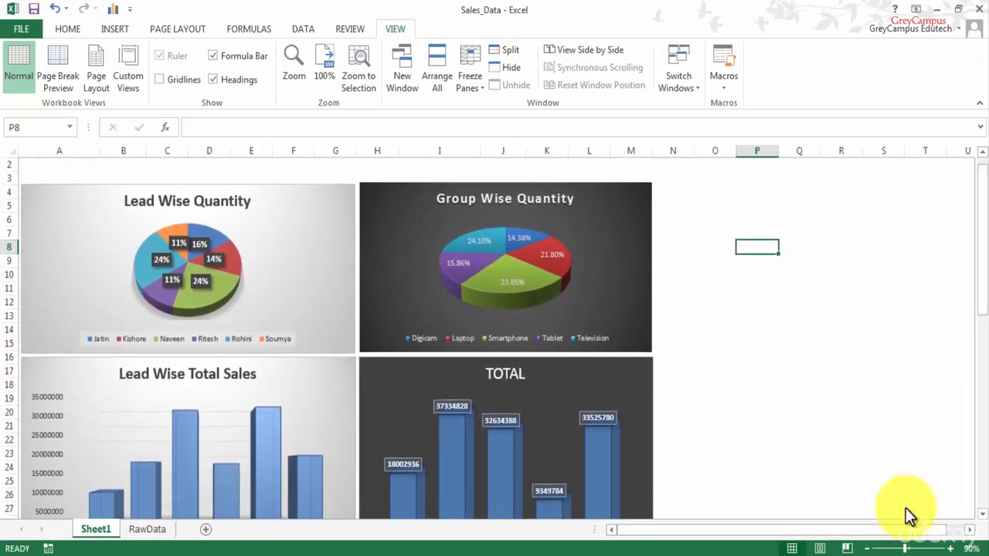
click(866, 549)
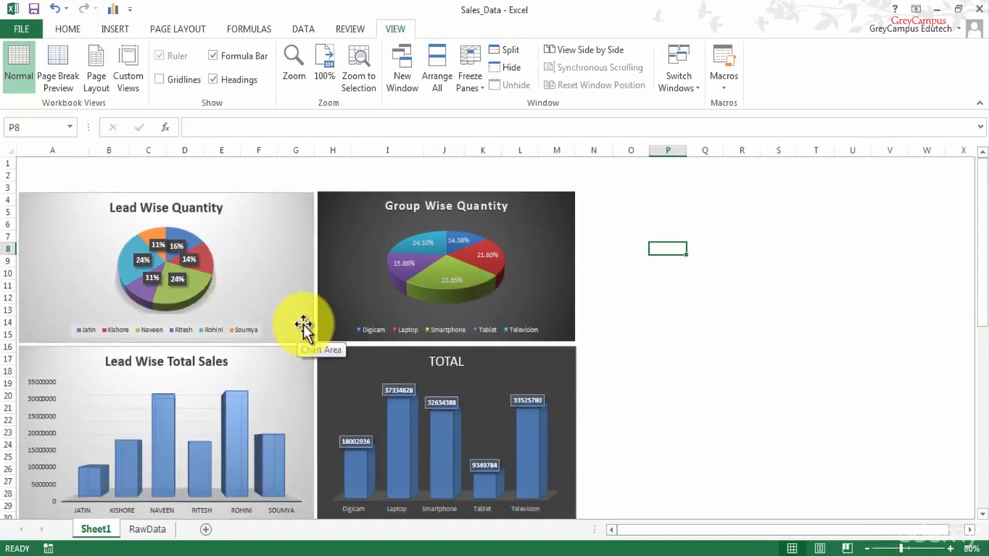
Step: Shorten the Lead Wise Quantity chart slightly so its lower edge aligns with the Group Wise Quantity chart
click(569, 231)
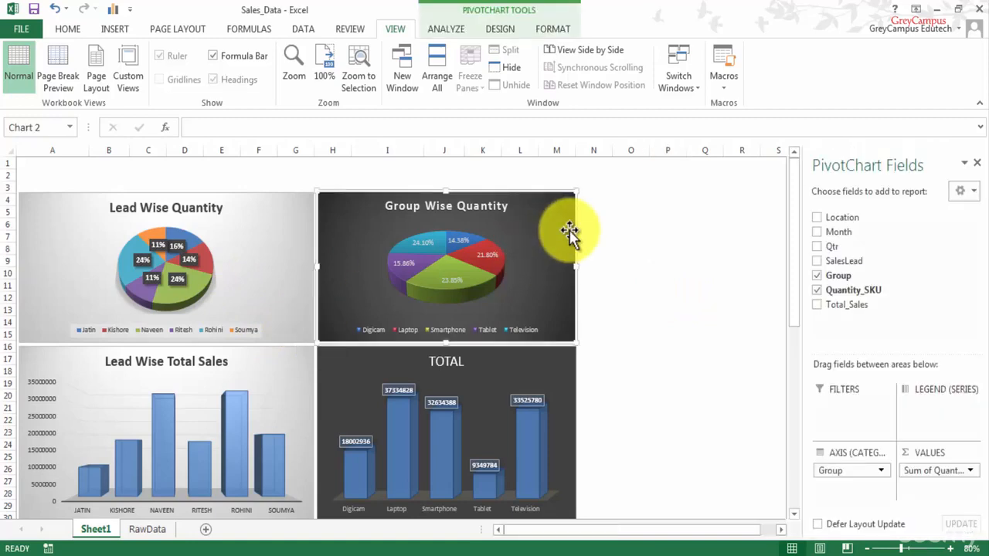
click(302, 336)
drag(171, 338, 168, 340)
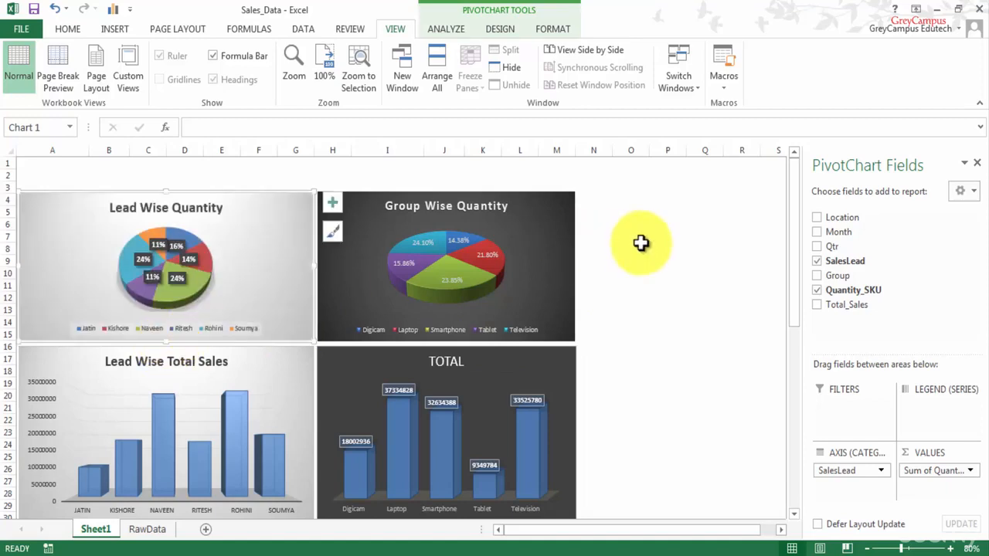
click(641, 246)
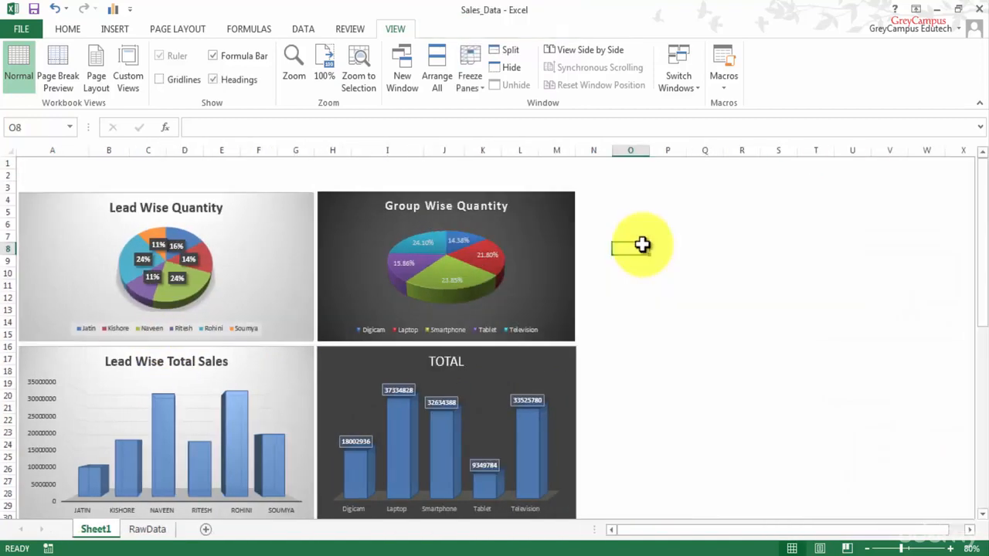
Step: Widen the Group Wise Quantity pie chart and the group sales column chart equally, extending both into column N
click(570, 265)
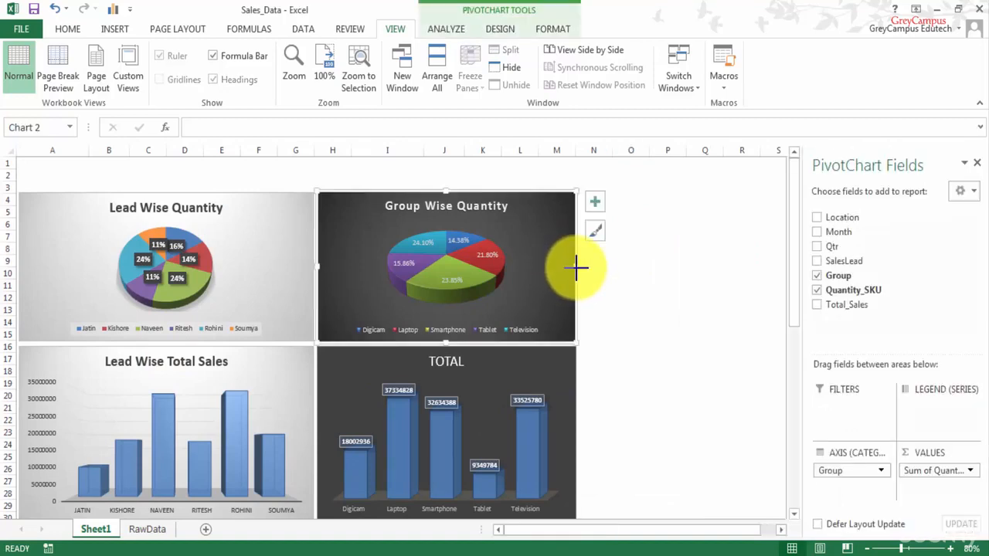
drag(575, 268, 621, 264)
click(570, 395)
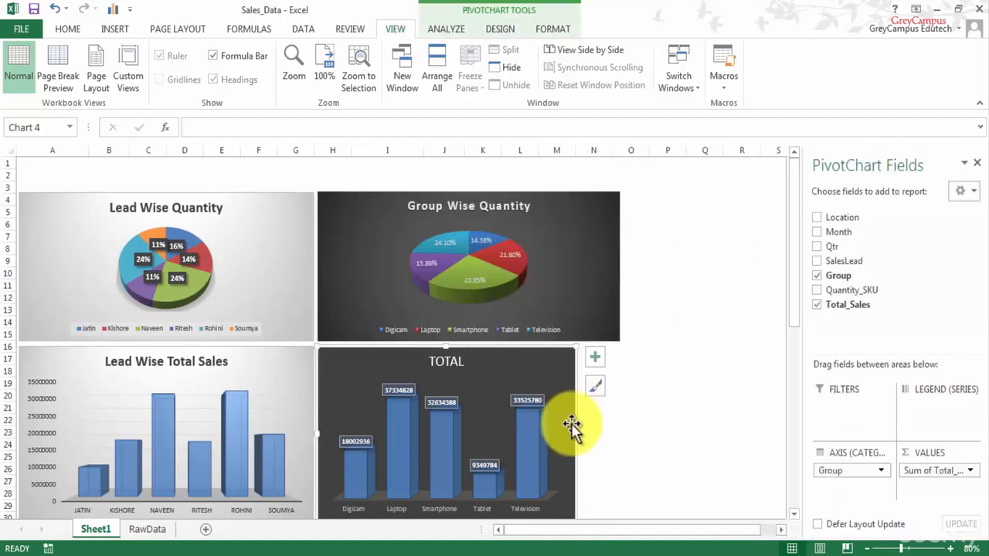
drag(575, 431, 620, 433)
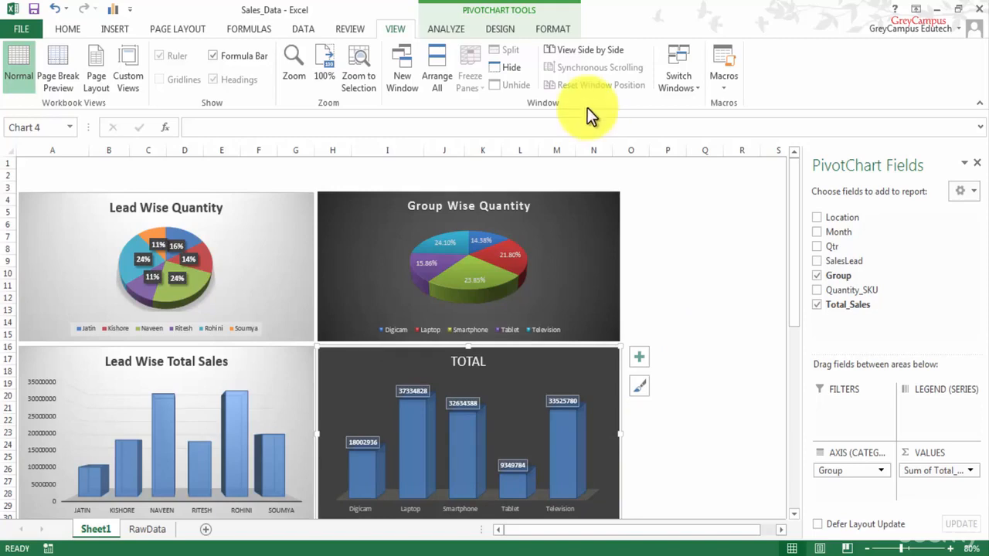
Step: Set the Lead Wise Quantity chart's height to 3 inches, matching the Lead Wise Total Sales chart
click(175, 407)
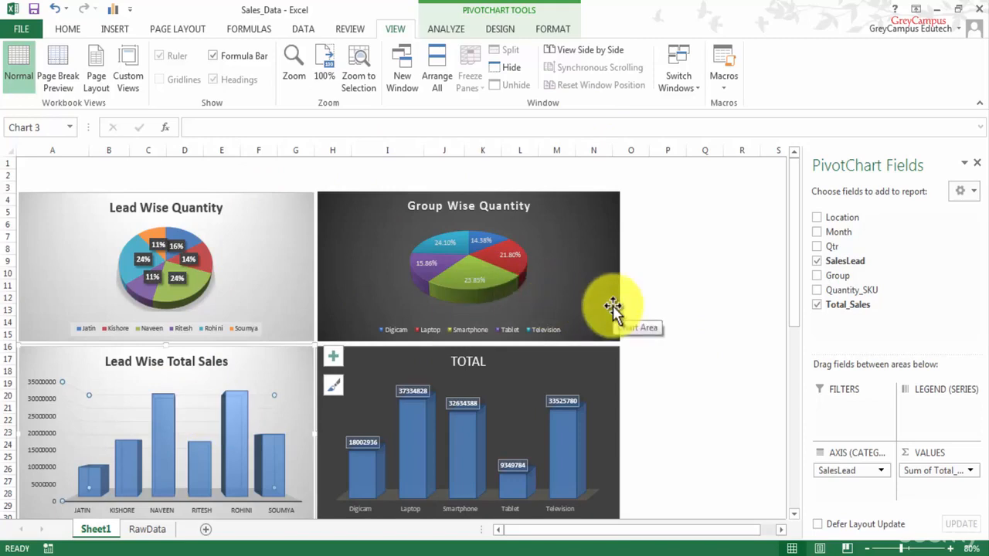
click(560, 31)
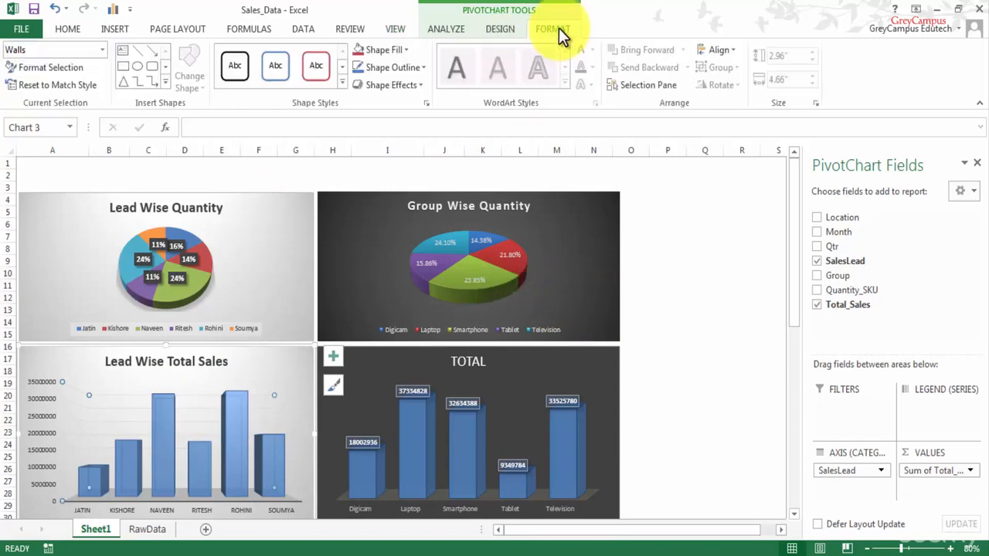
click(281, 350)
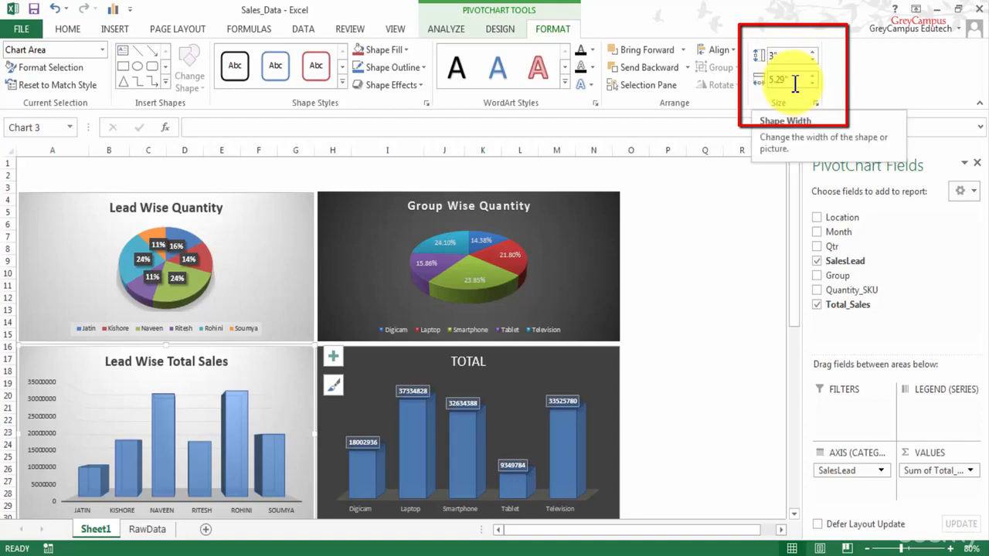
click(289, 201)
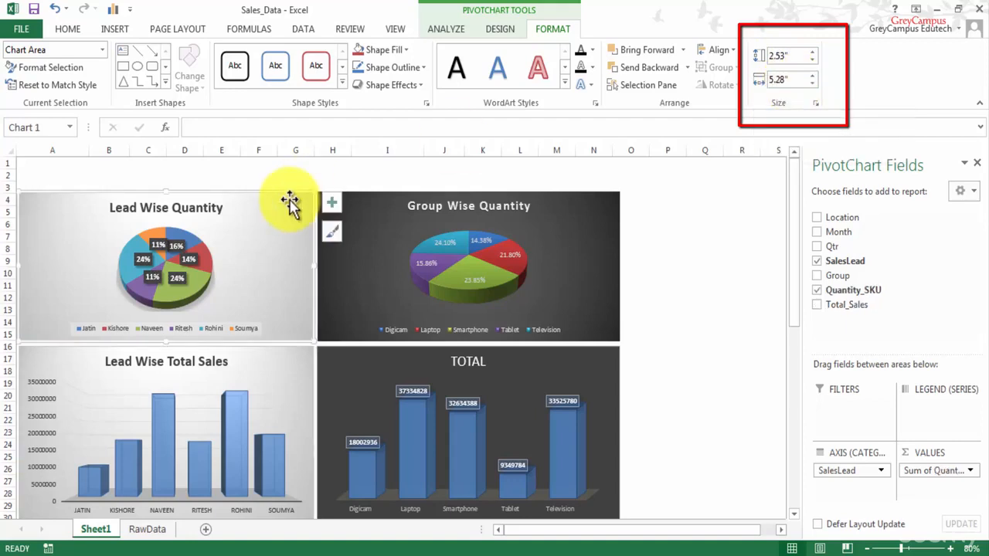
click(797, 57)
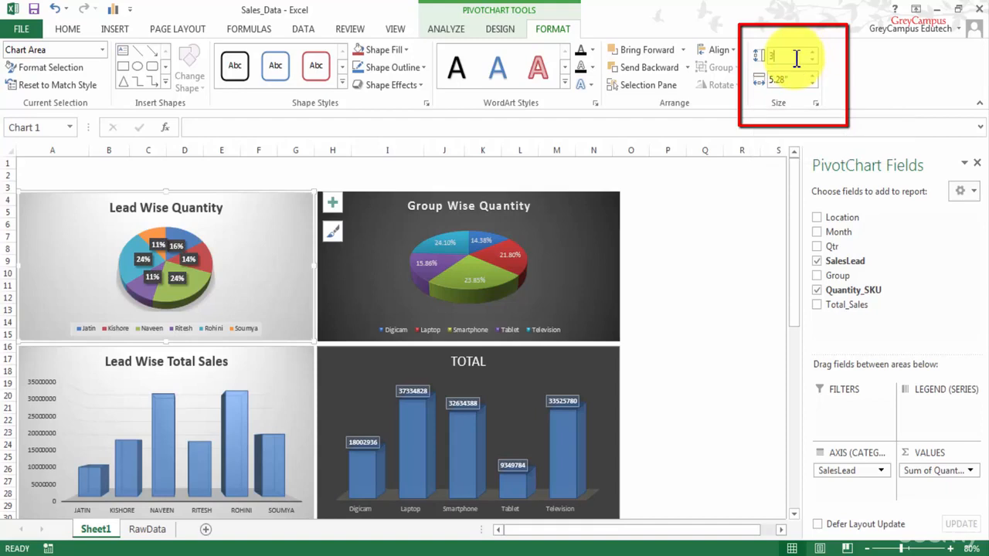
key(Return)
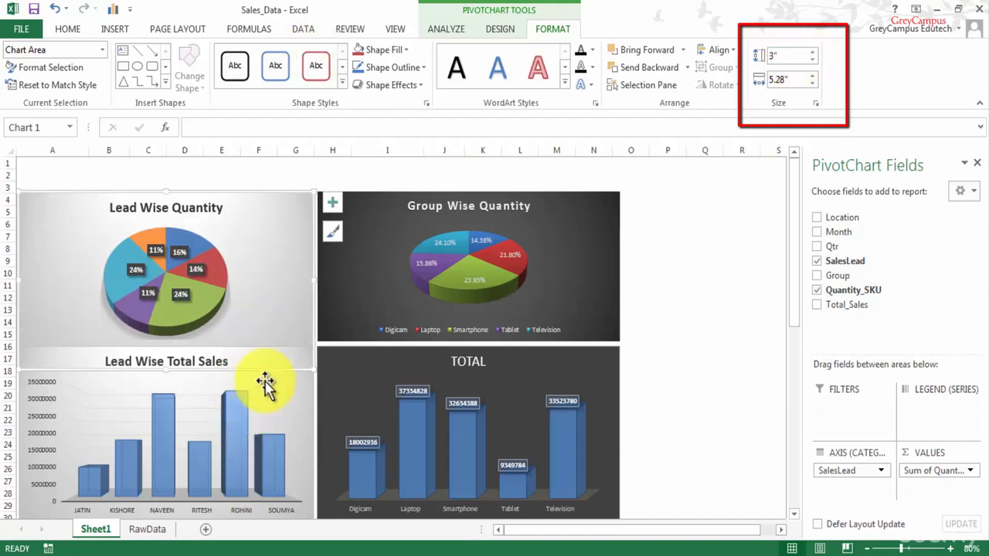
click(735, 285)
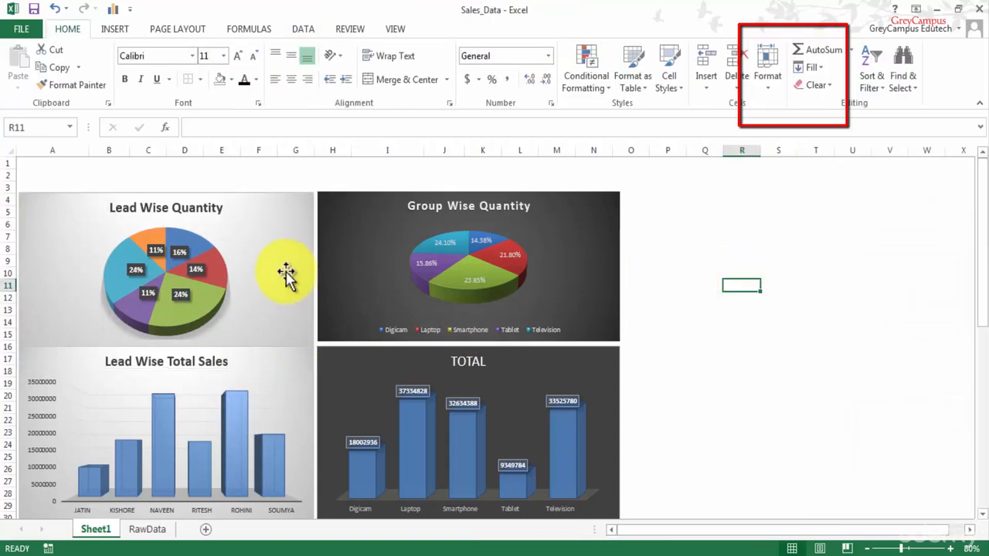
Step: Move the Lead Wise Quantity chart up to row 2 so its lower edge sits just above the Lead Wise Total Sales chart
click(285, 274)
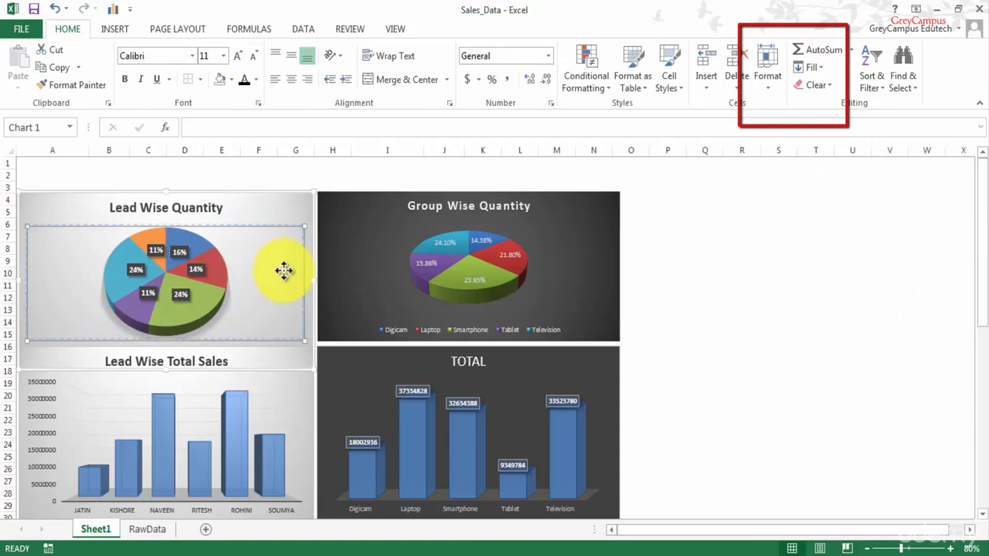
drag(285, 270, 286, 173)
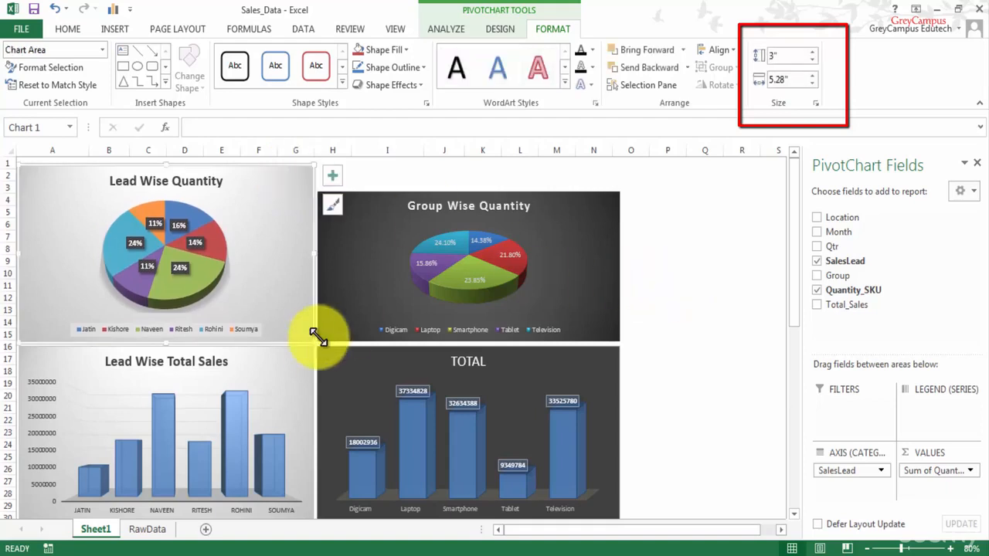
click(305, 374)
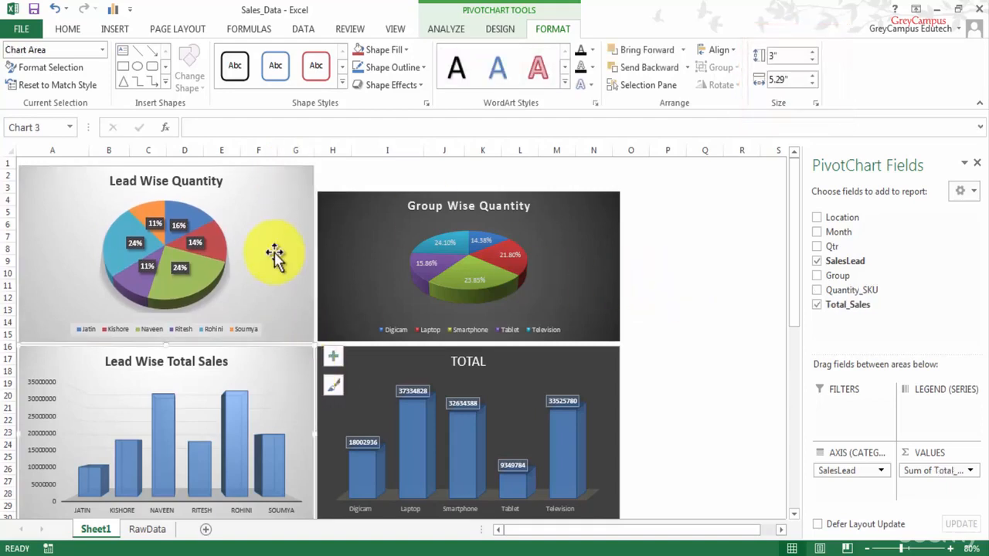
Step: Extend the Group Wise Quantity chart upward to row 2, aligning its upper edge with the Lead Wise Quantity chart
click(361, 197)
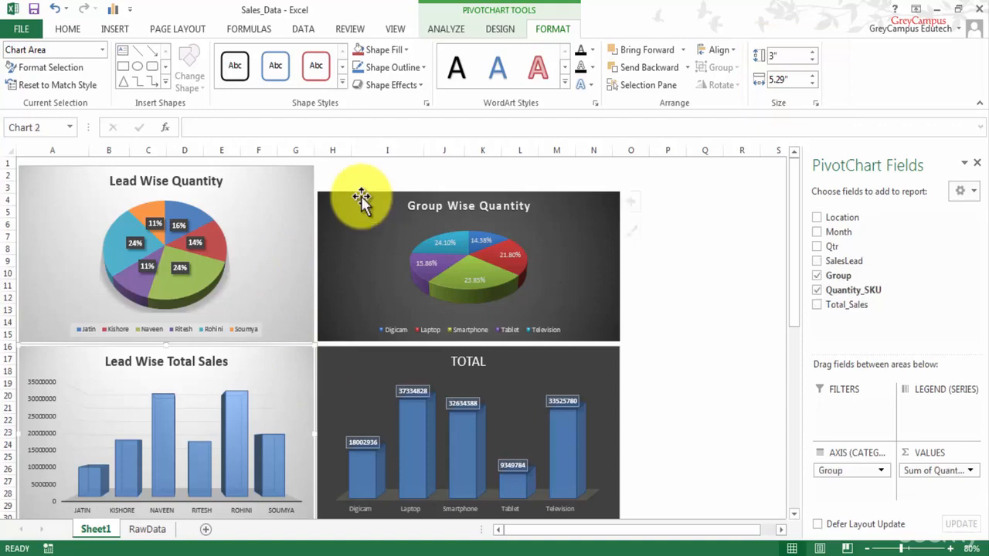
drag(470, 194, 468, 165)
click(755, 272)
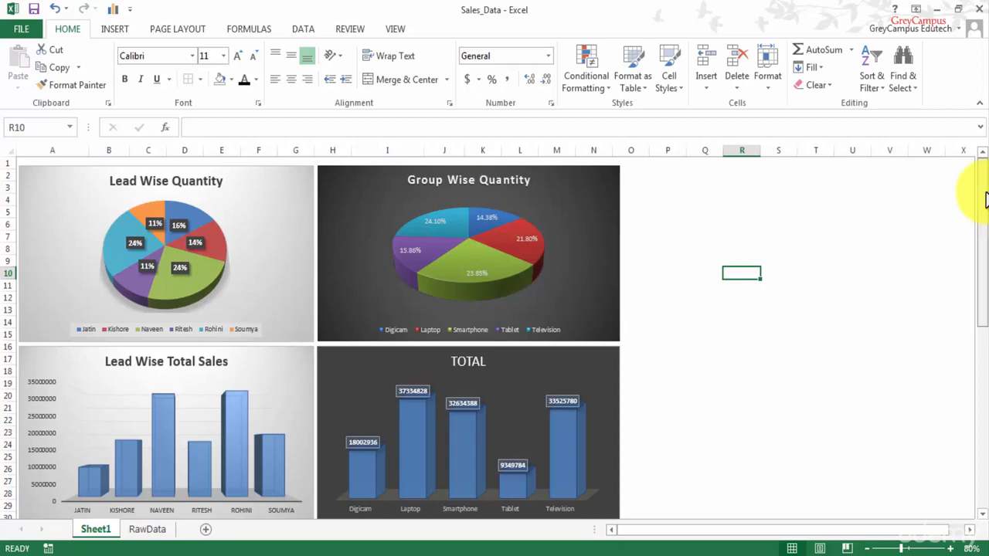
drag(984, 199, 975, 390)
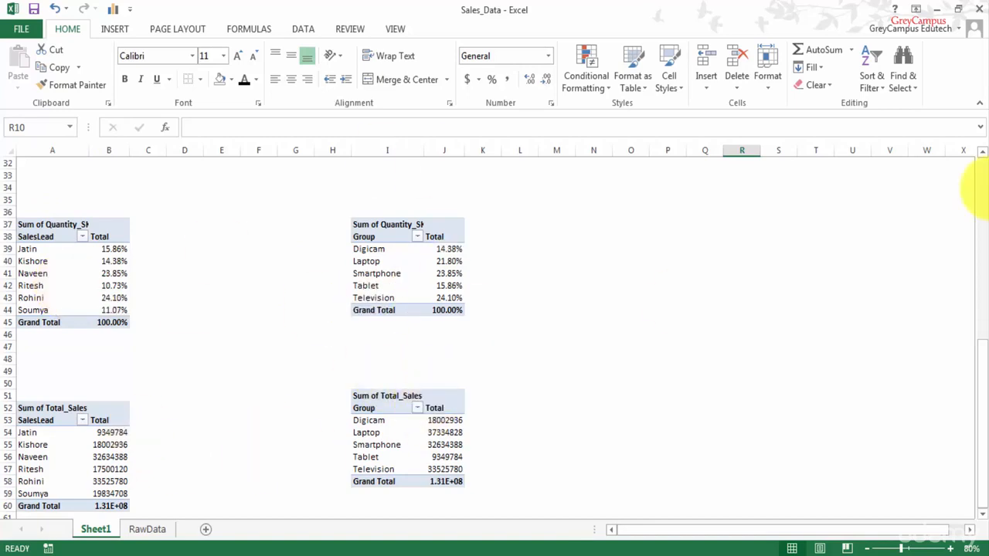
click(983, 190)
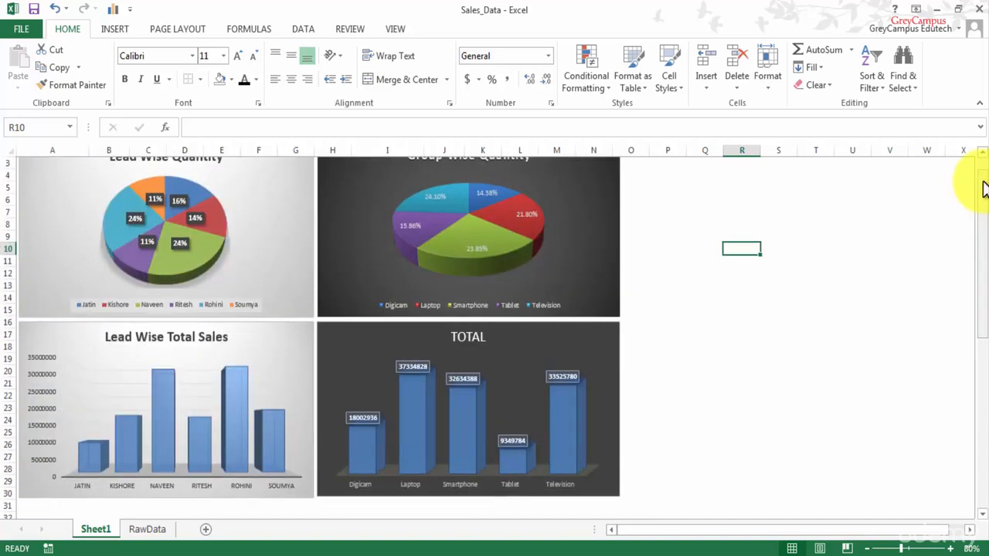
drag(984, 189, 984, 180)
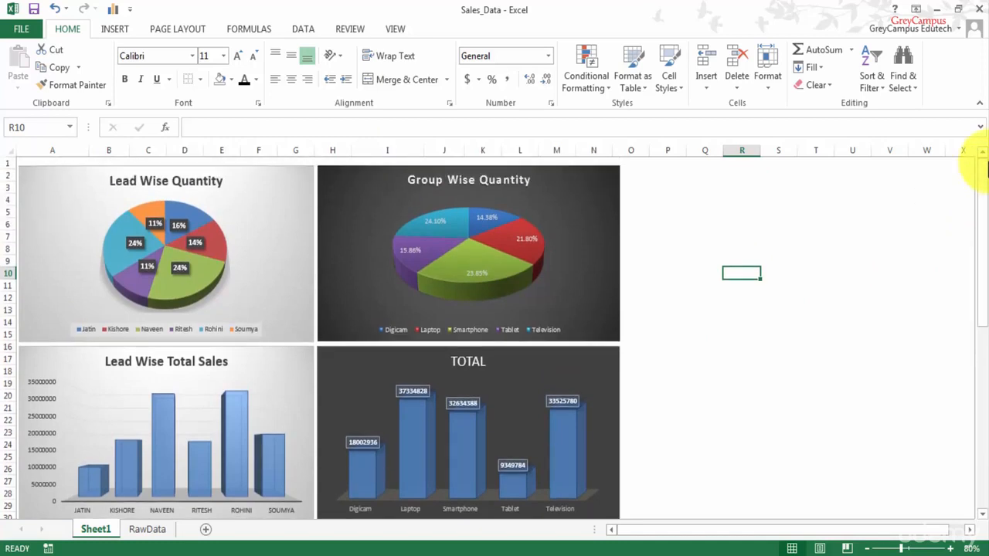
Step: Change the title of the group sales column chart to "ITEM WISE TOTAL SALES"
click(469, 364)
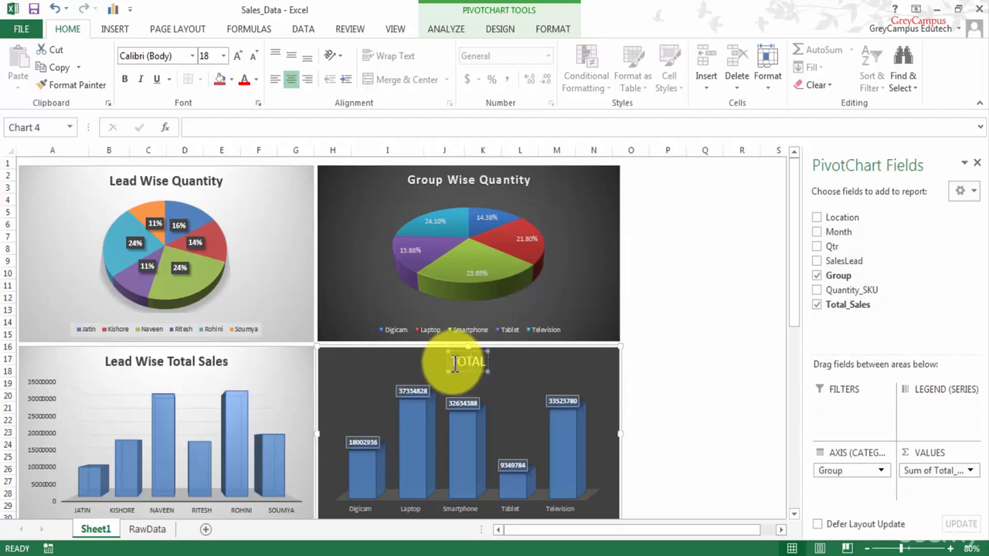
text(G)
key(BackSpace)
text(ITEM WISE)
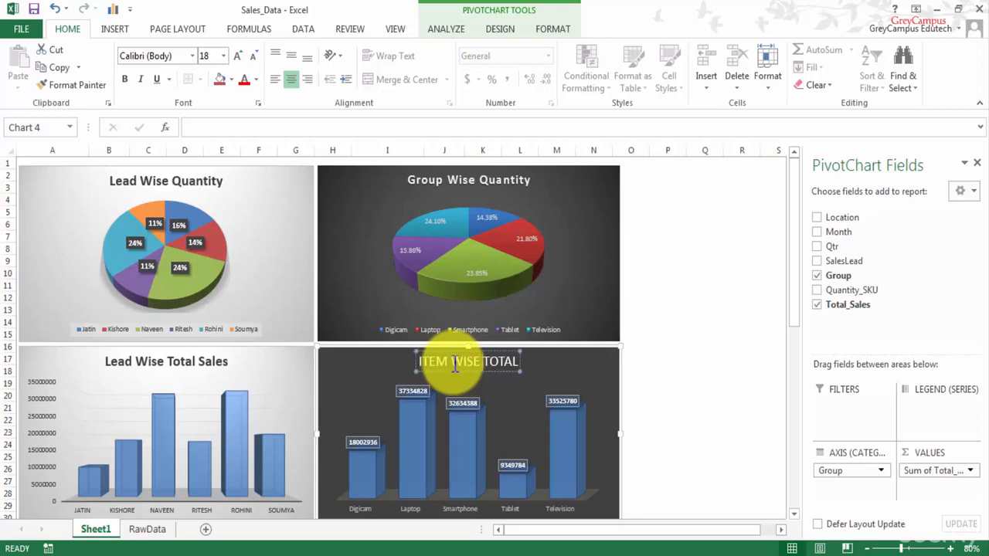
key(End)
text(SALES)
click(698, 322)
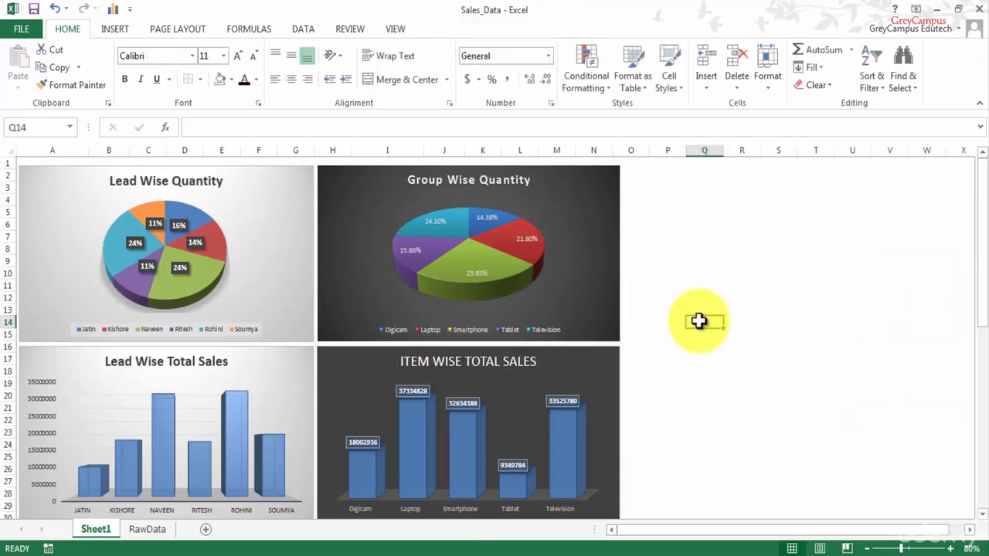